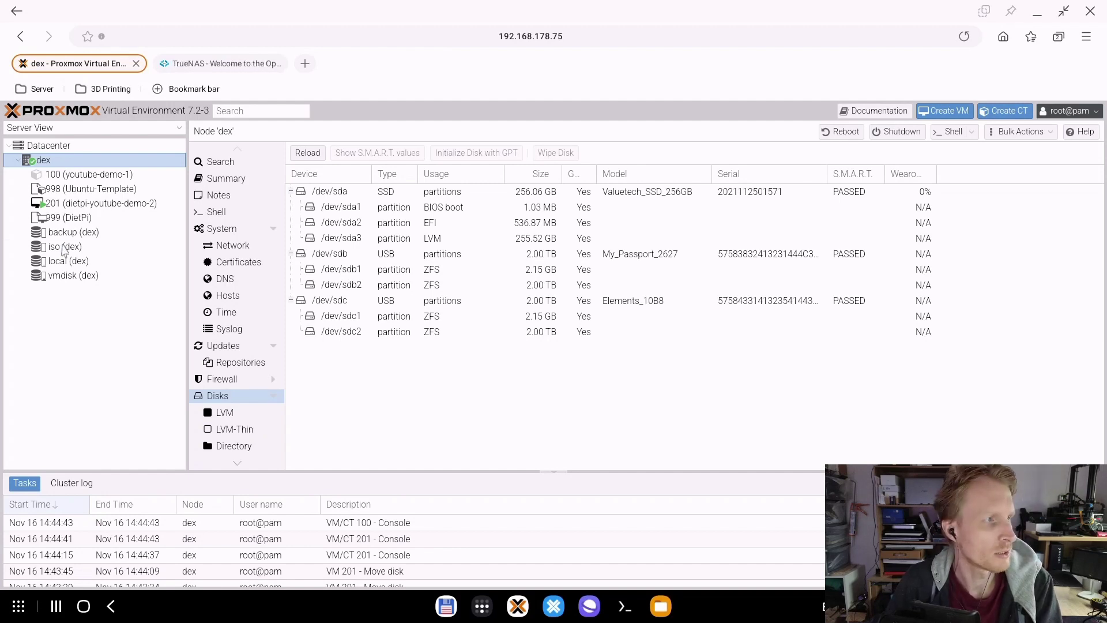
Show the empty ISO Images list of the iso storage on node dex
left_click(63, 248)
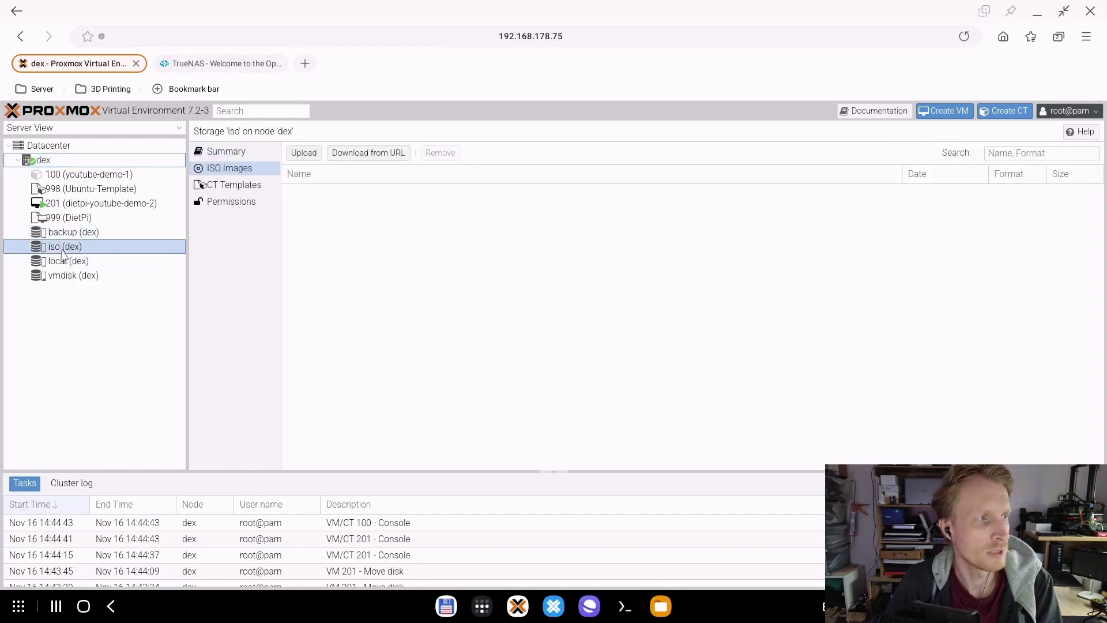
Display the Summary of the vmdisk storage on dex with its status and usage
left_click(73, 277)
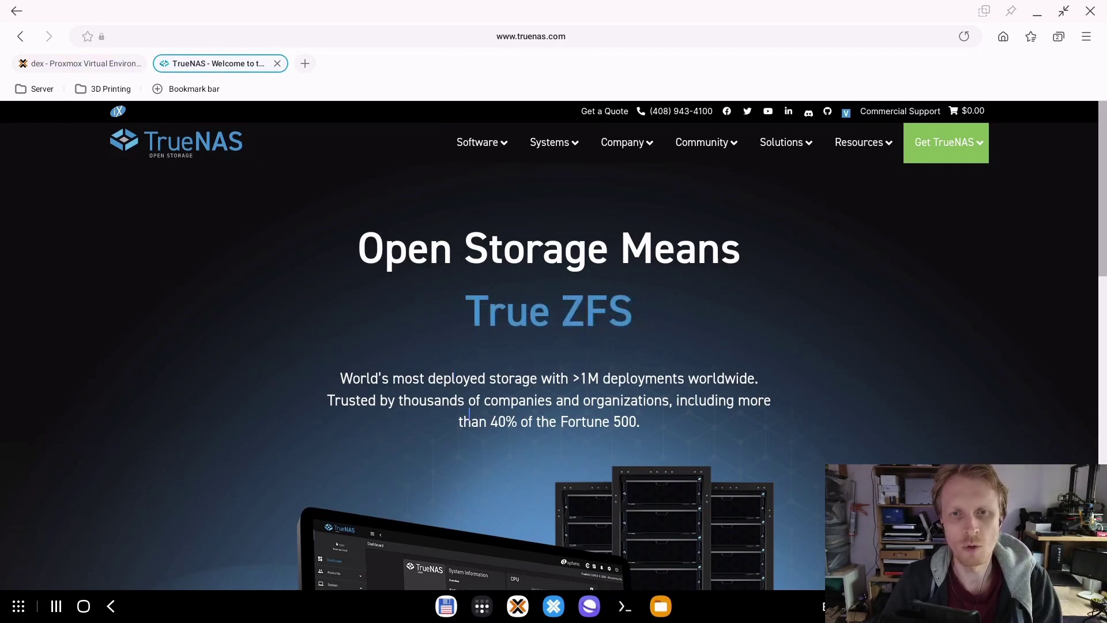
Go from the TrueNAS homepage to the TrueNAS SCALE download page
scroll(465, 403, "down", 1)
scroll(465, 404, "down", 10)
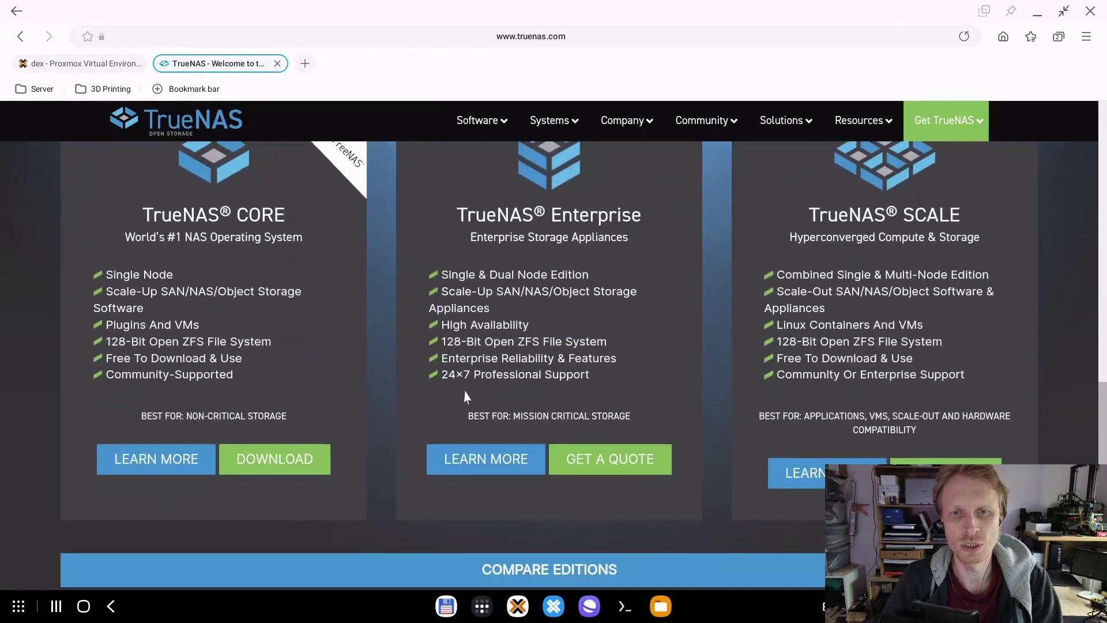
scroll(465, 396, "up", 2)
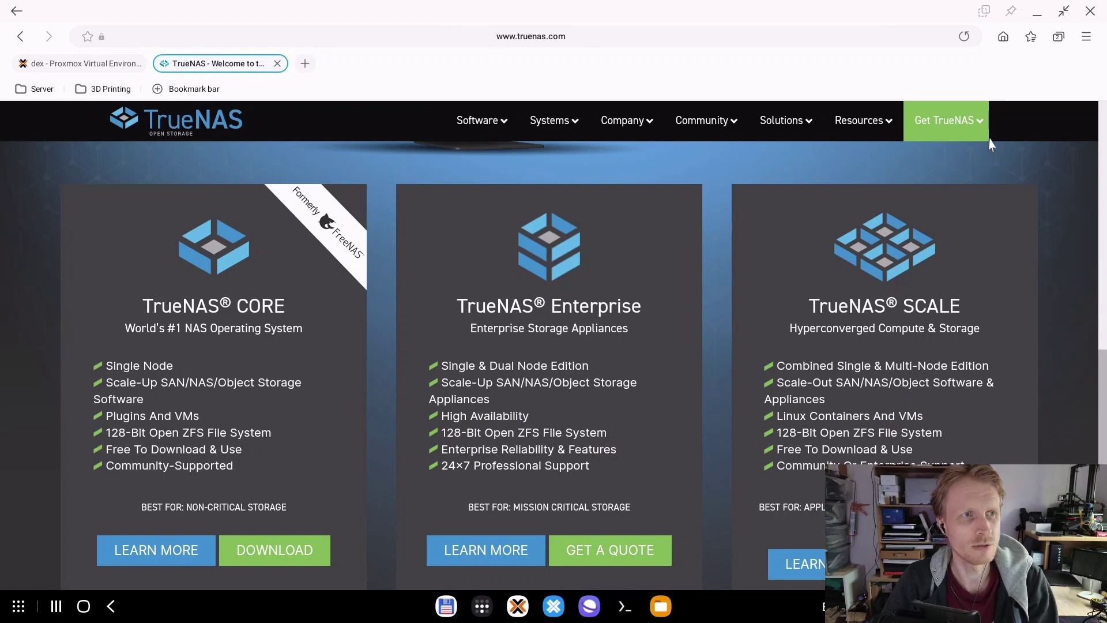
left_click(952, 124)
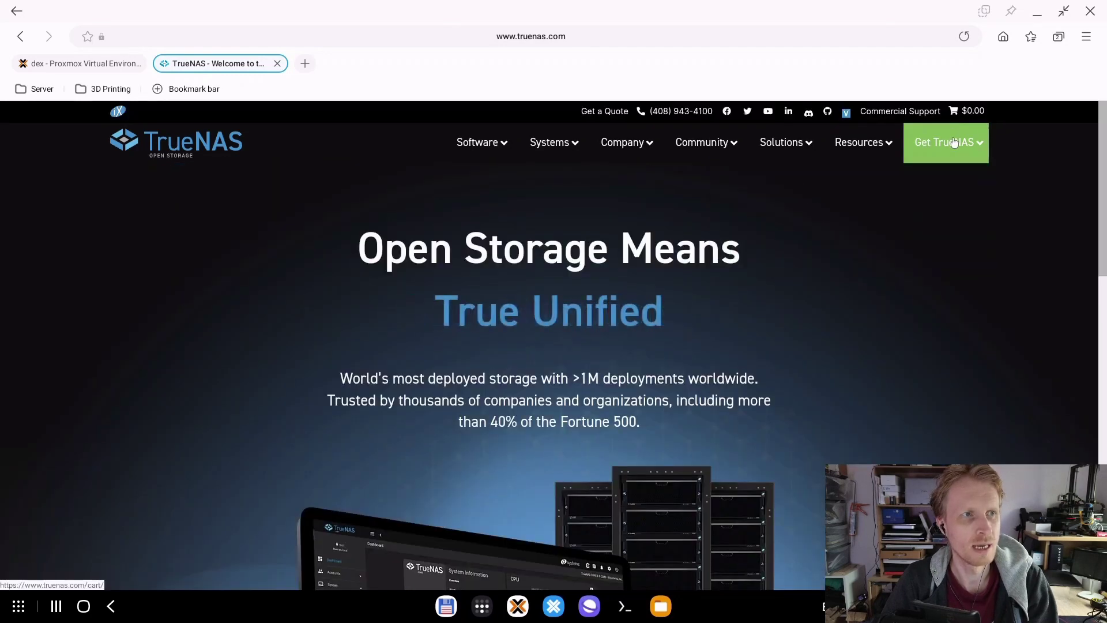
left_click(844, 205)
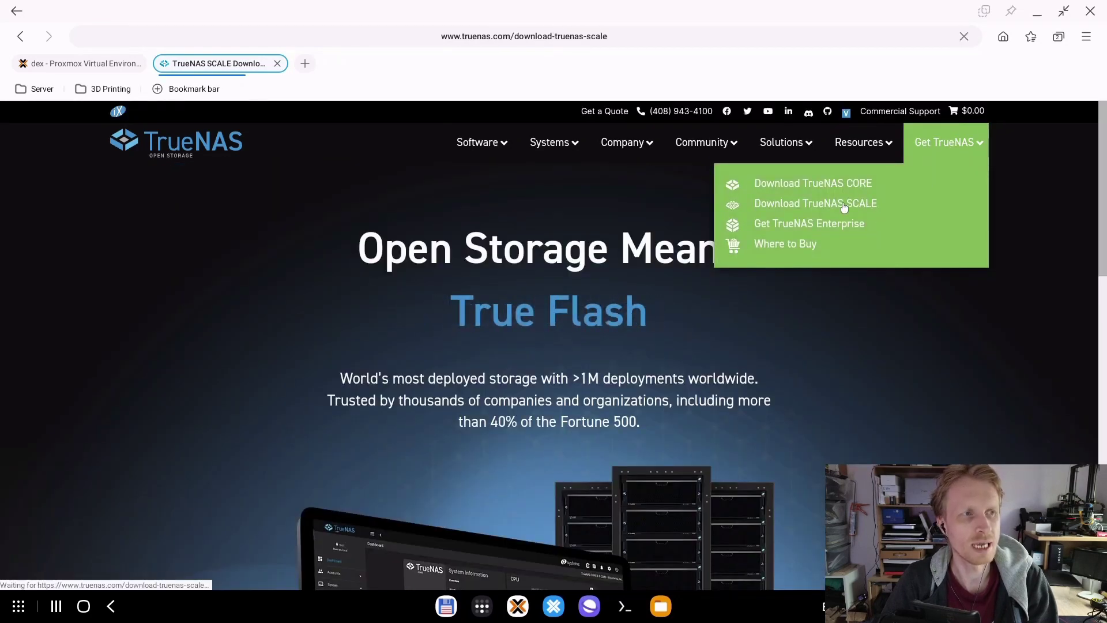
scroll(663, 397, "down", 5)
scroll(665, 397, "down", 2)
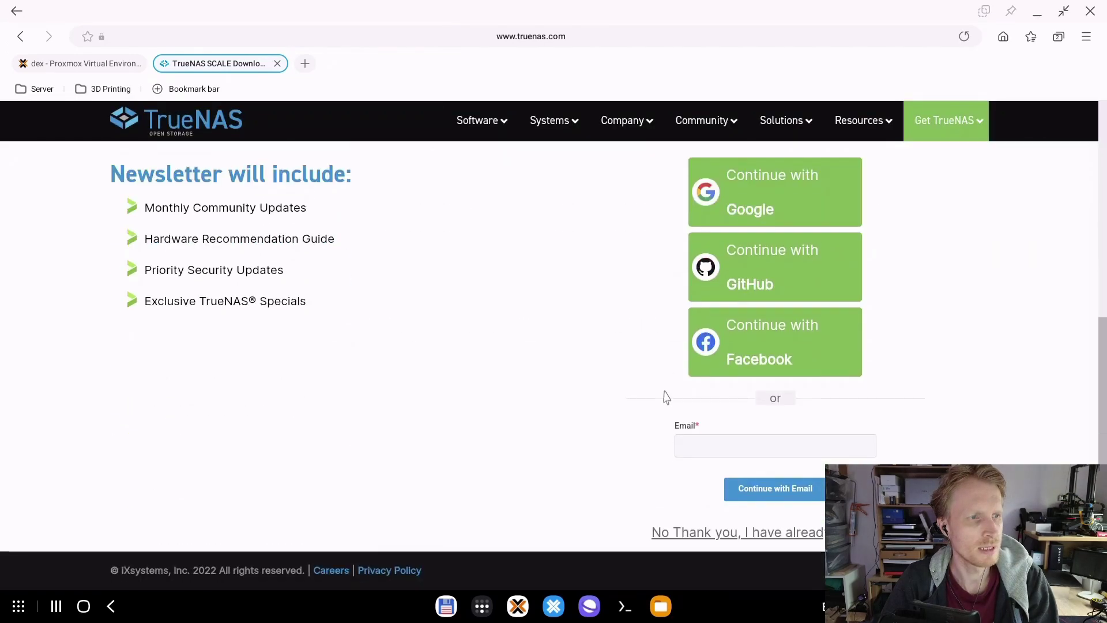
Skip the newsletter signup and copy the stable 22.02.4 download link
left_click(700, 534)
scroll(321, 420, "down", 2)
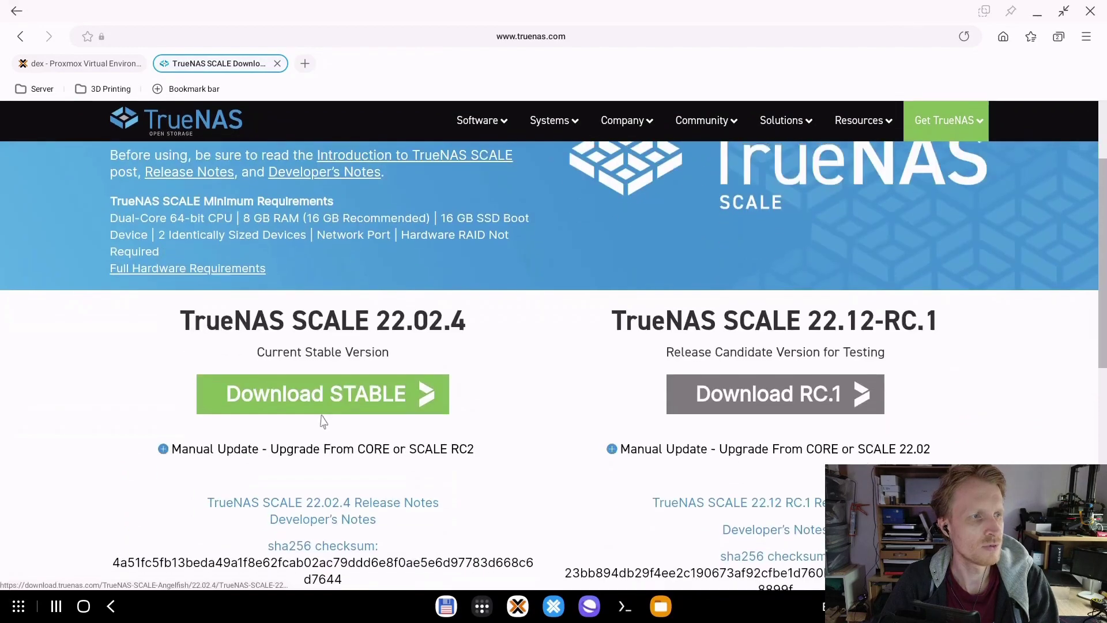
right_click(349, 393)
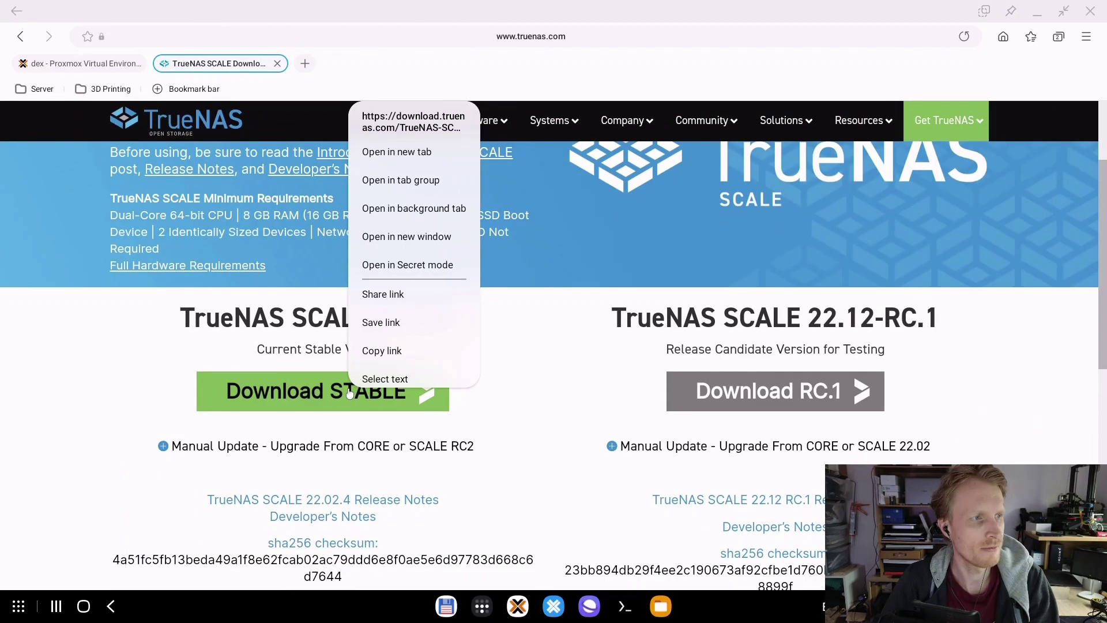
left_click(381, 351)
Back in Proxmox VE, compare the ISO images on the local and iso storages, ending on local
left_click(72, 64)
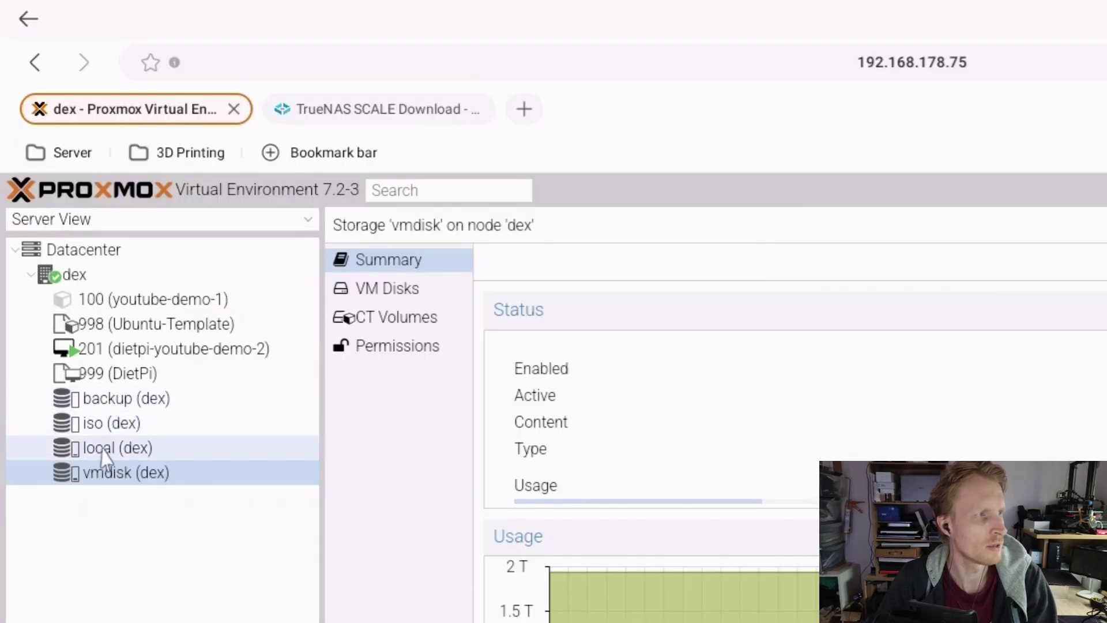
left_click(60, 262)
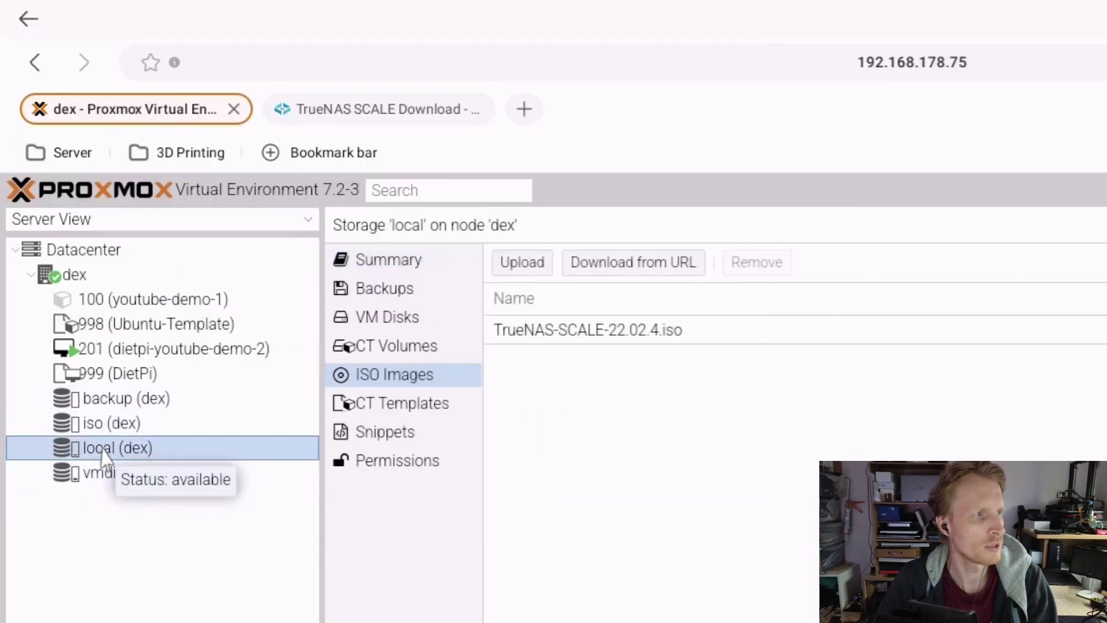
left_click(128, 424)
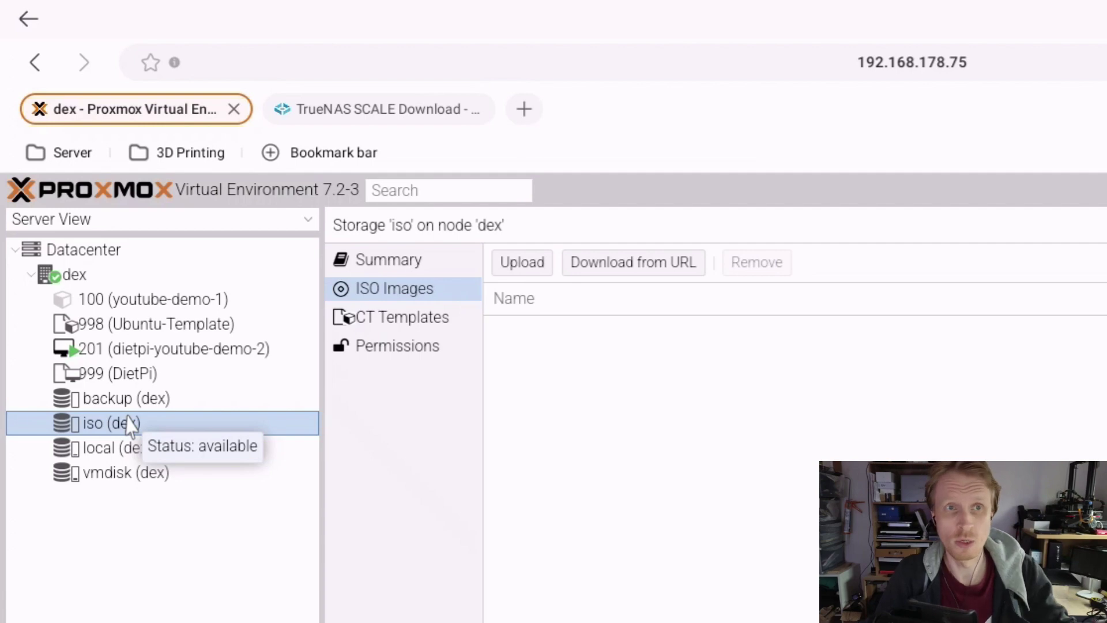
left_click(128, 450)
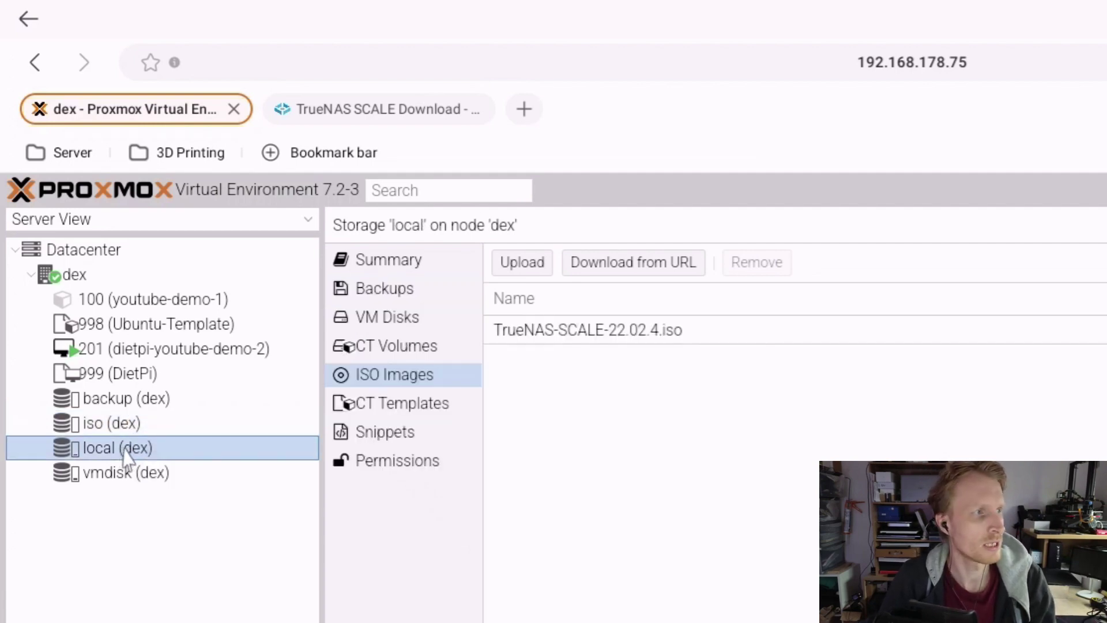
Query the copied TrueNAS ISO URL in Download from URL, then cancel without downloading
left_click(652, 270)
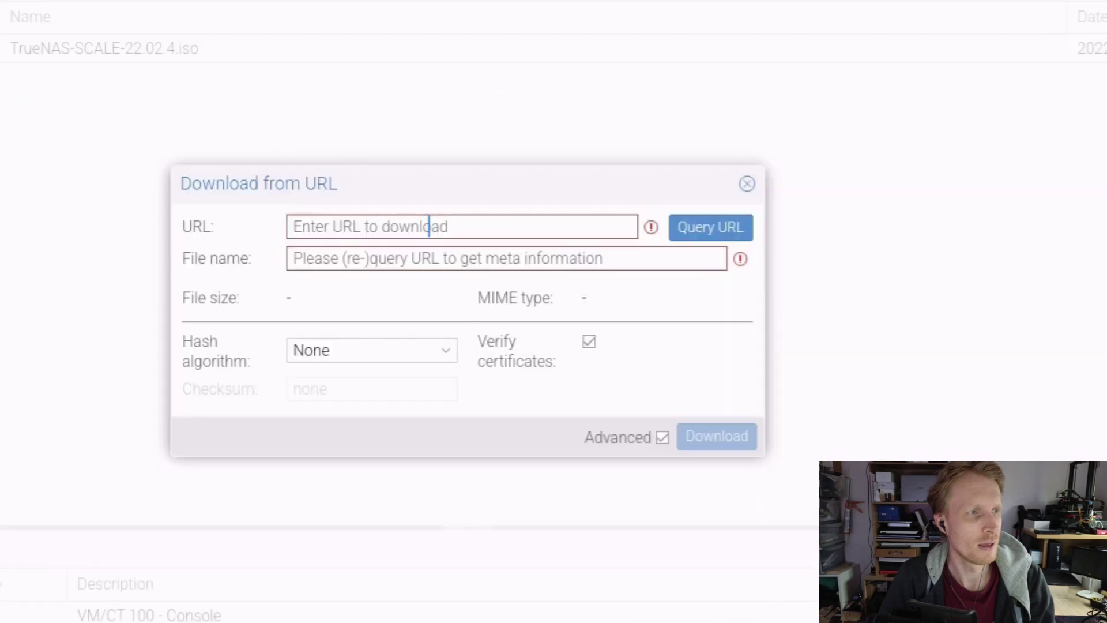
type("https://download.truenas.com/TrueNAS-SCALE-Angelfish/22.02.4/TrueNAS-SCALE-22.02.4.iso")
left_click(700, 230)
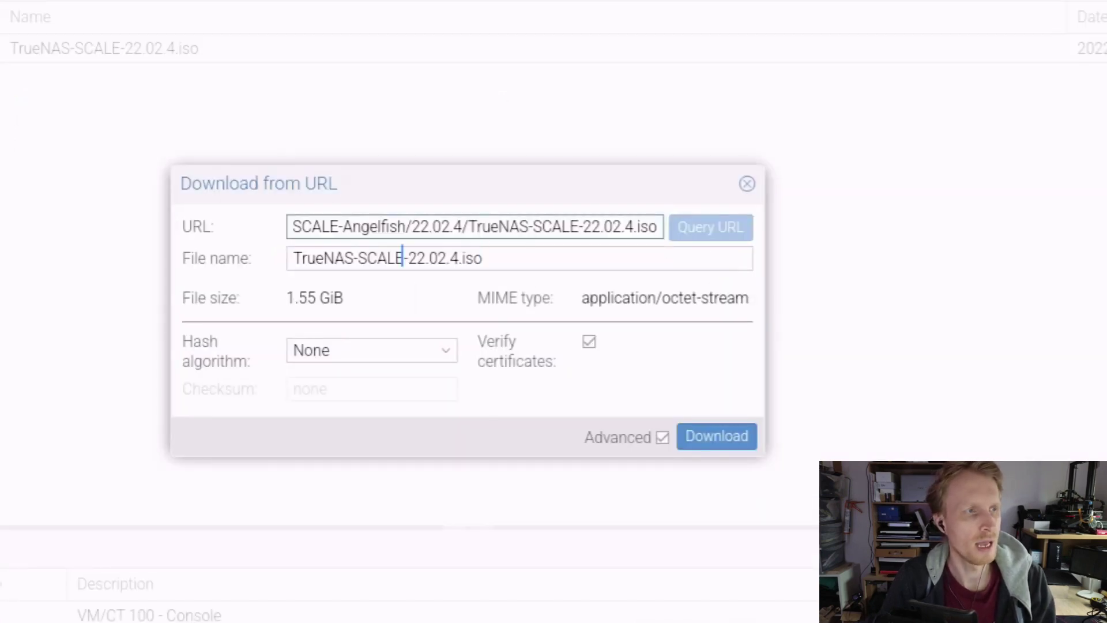
left_click_drag(298, 260, 556, 264)
left_click(551, 261)
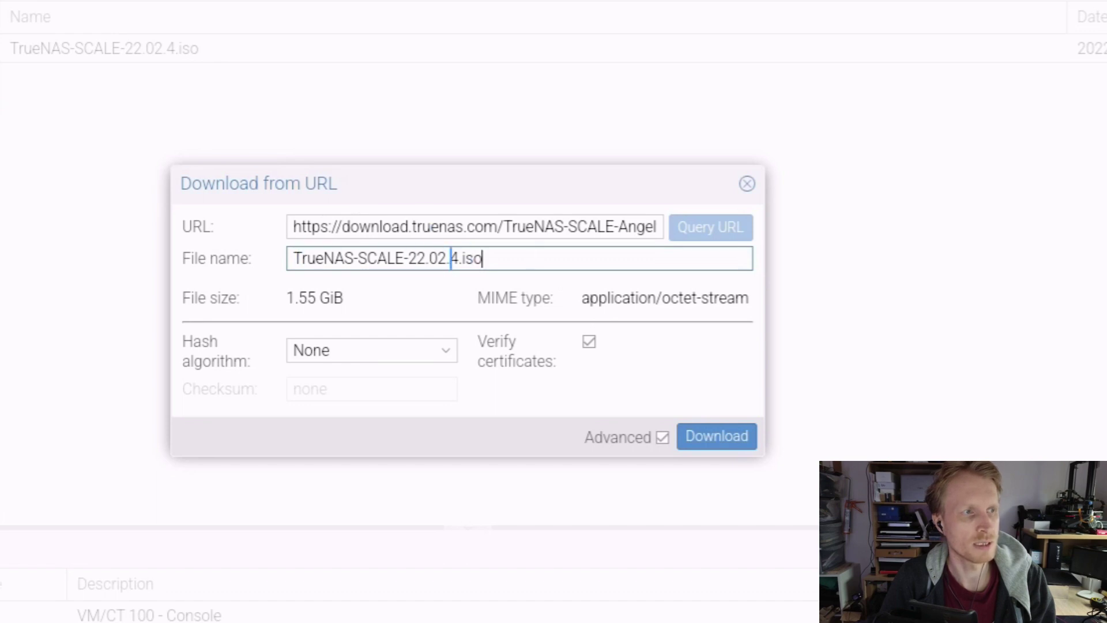
left_click_drag(511, 259, 463, 260)
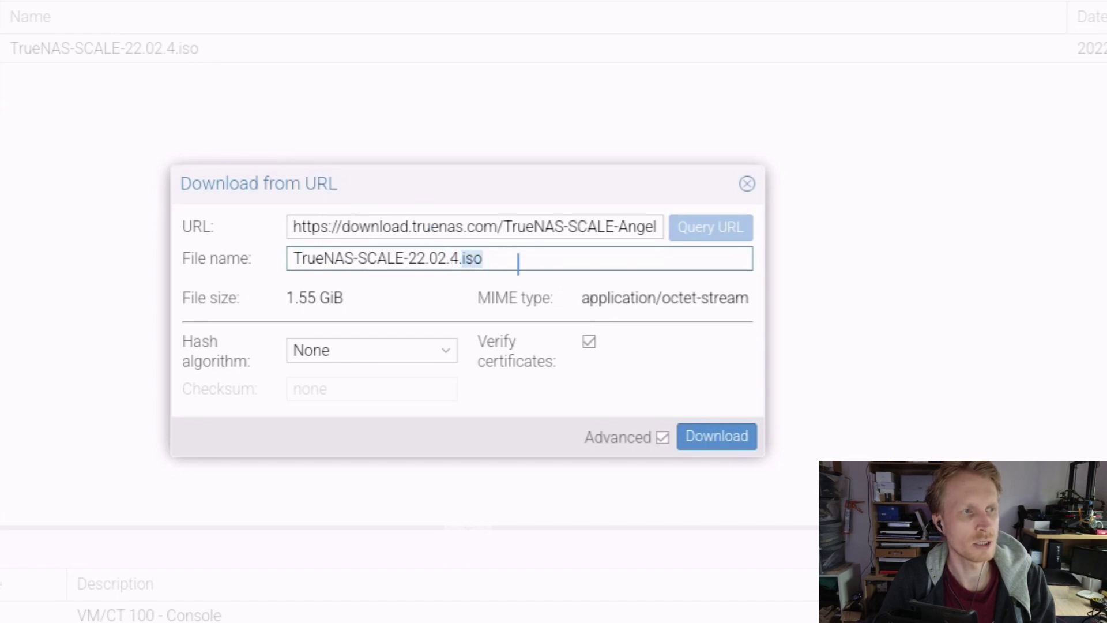
left_click(536, 259)
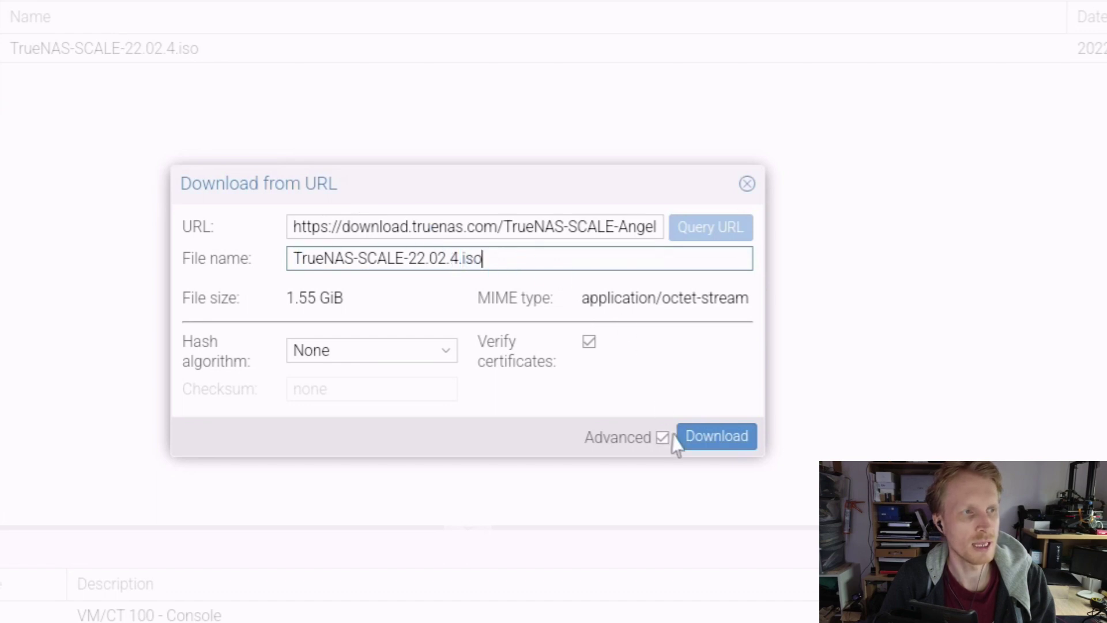
left_click(748, 186)
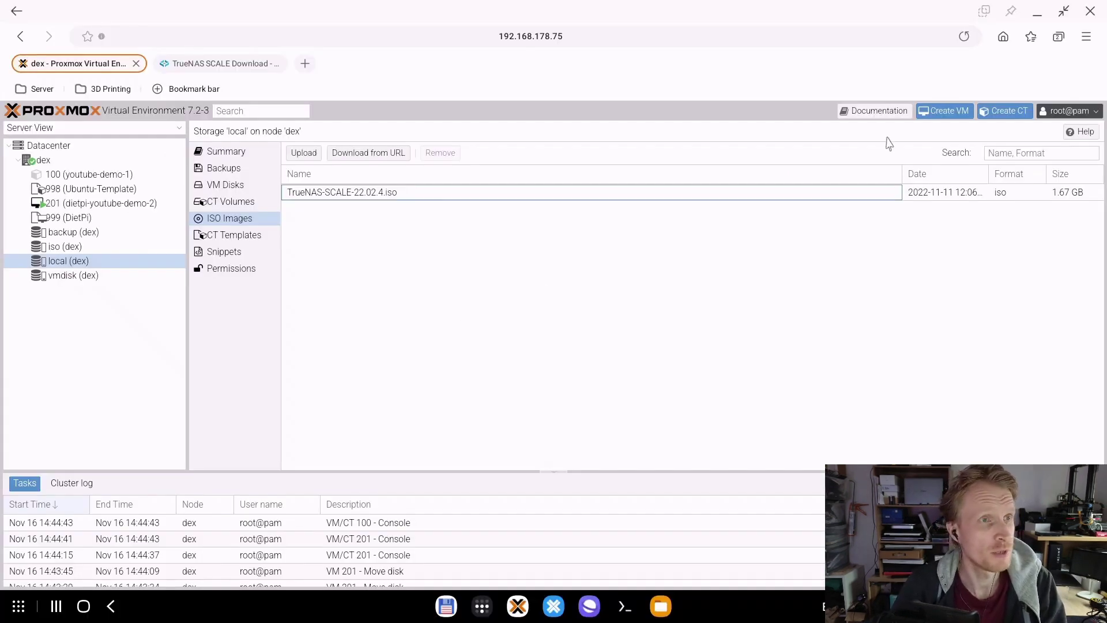
Start a new VM with ID 200 and name Truenas-scale, starting at boot with order 1 and startup delay 30
left_click(950, 112)
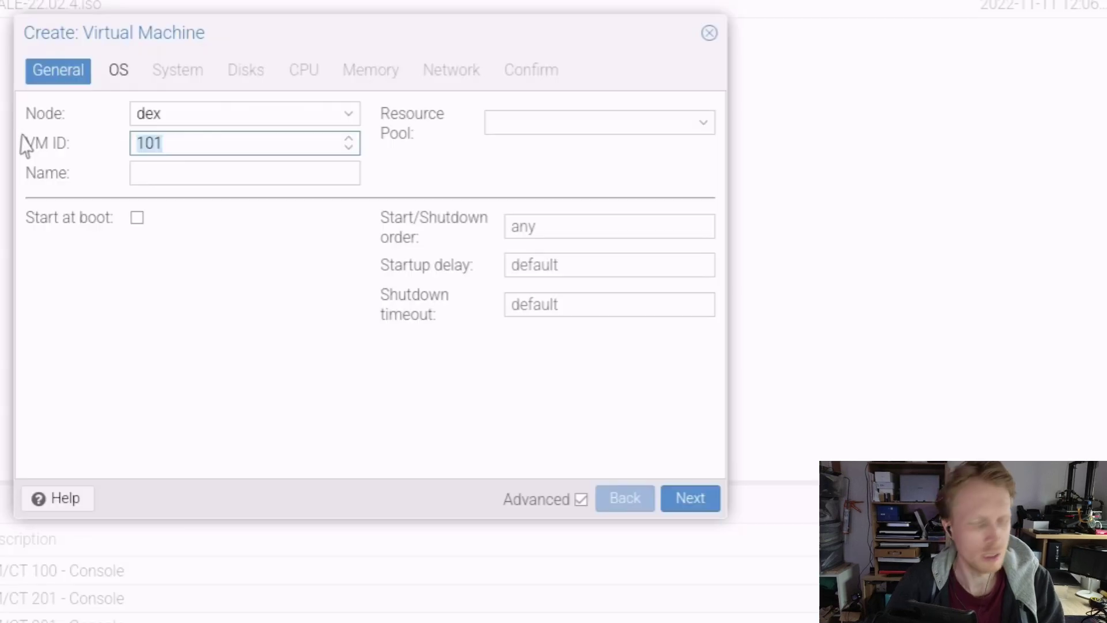
type("200")
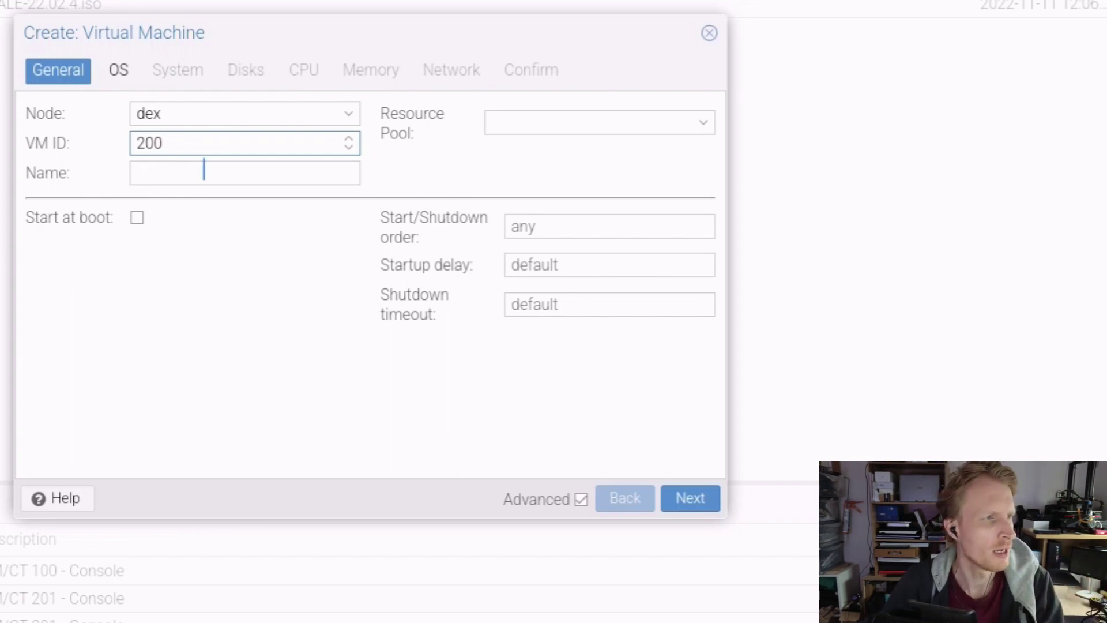
left_click(203, 172)
type("Truenas")
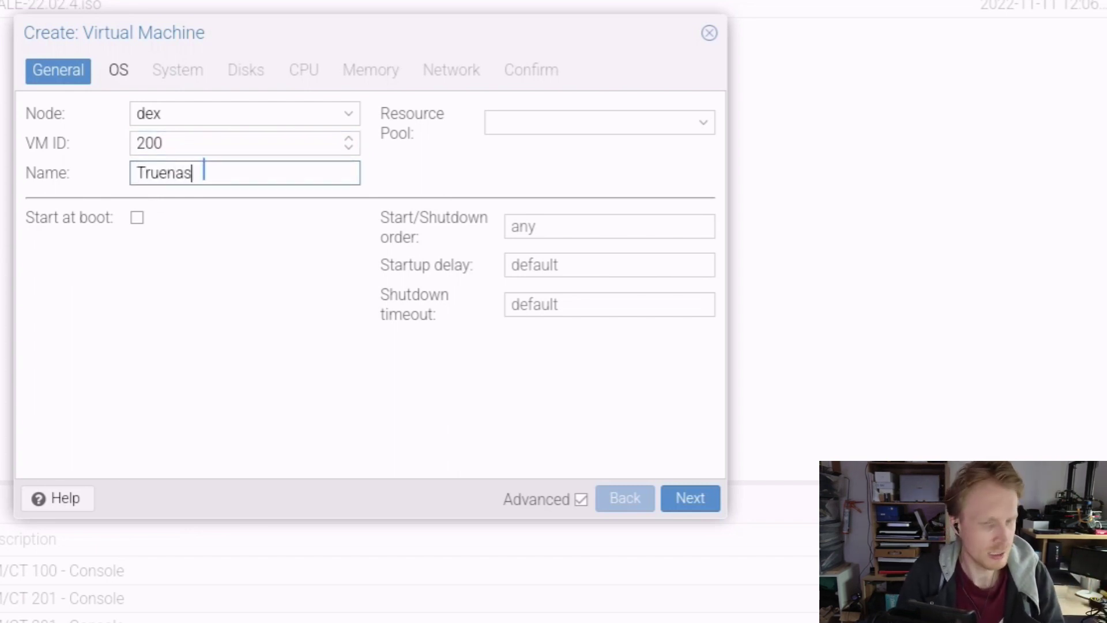
type("-scale")
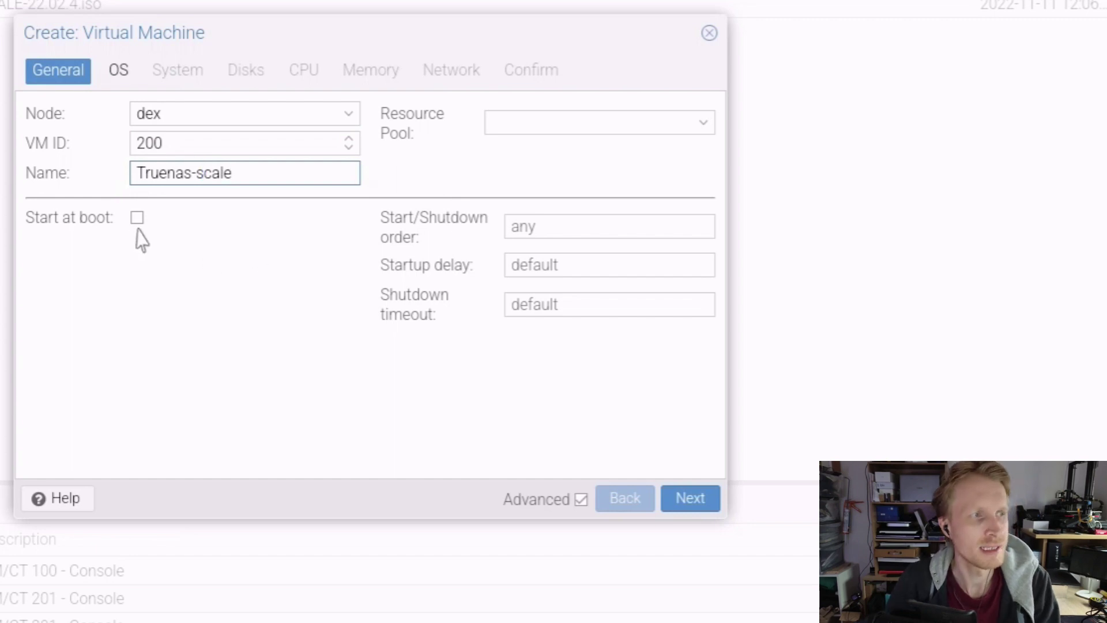
left_click(138, 219)
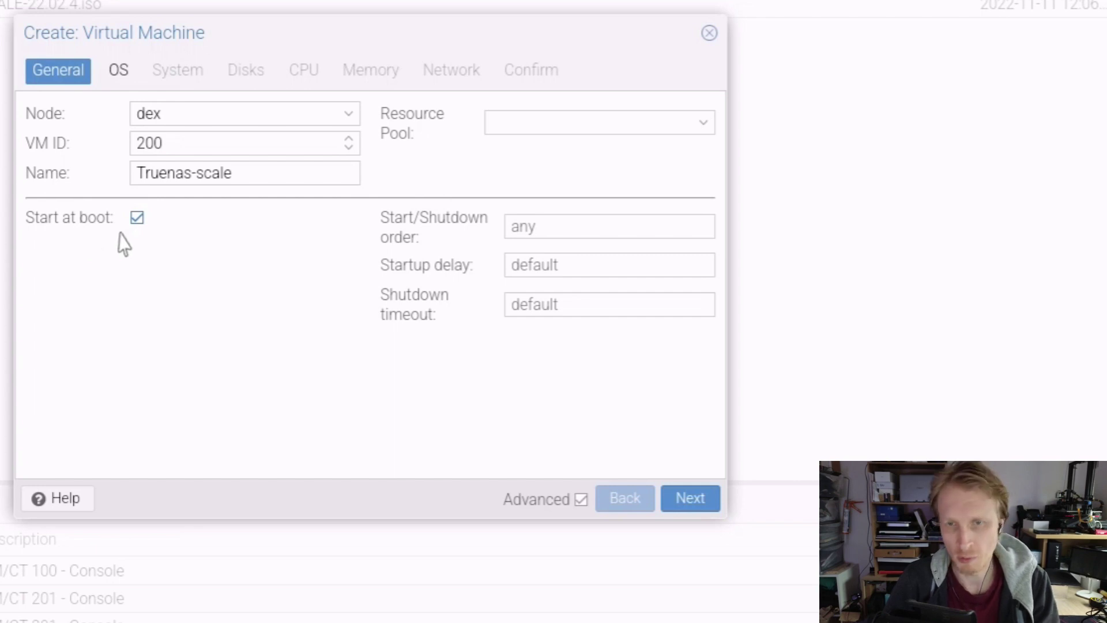
left_click(526, 222)
type("1")
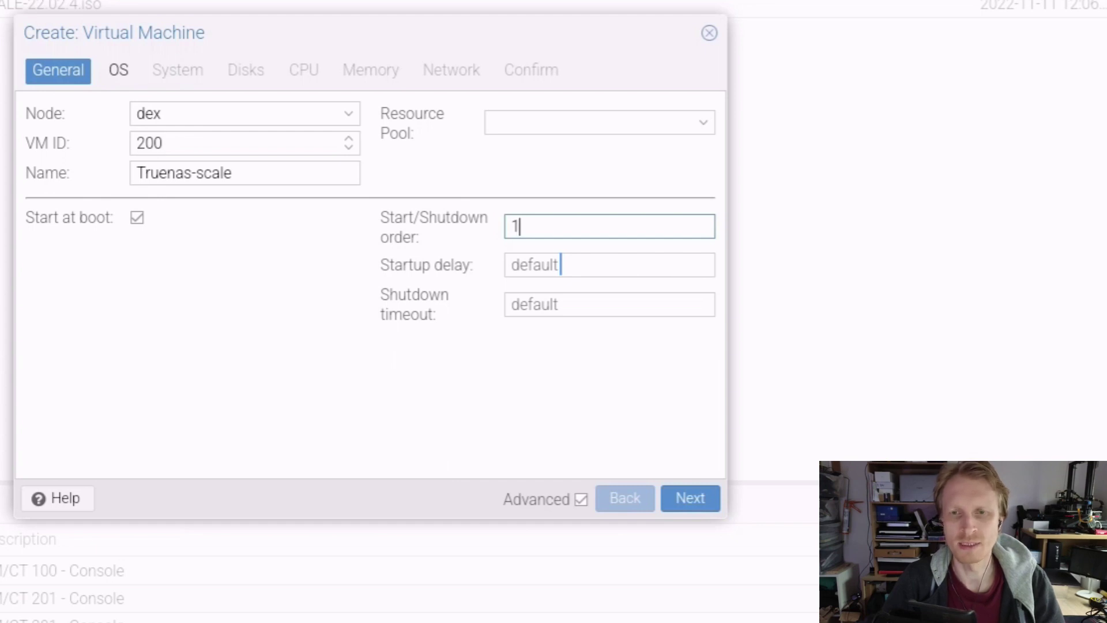
left_click(512, 265)
type("30")
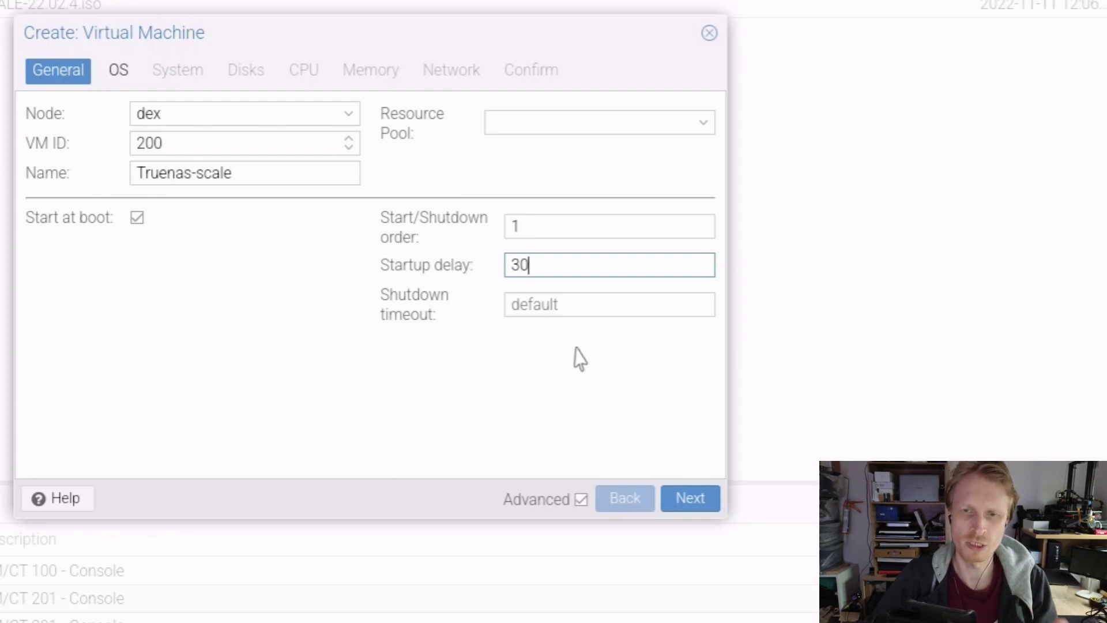
left_click(117, 70)
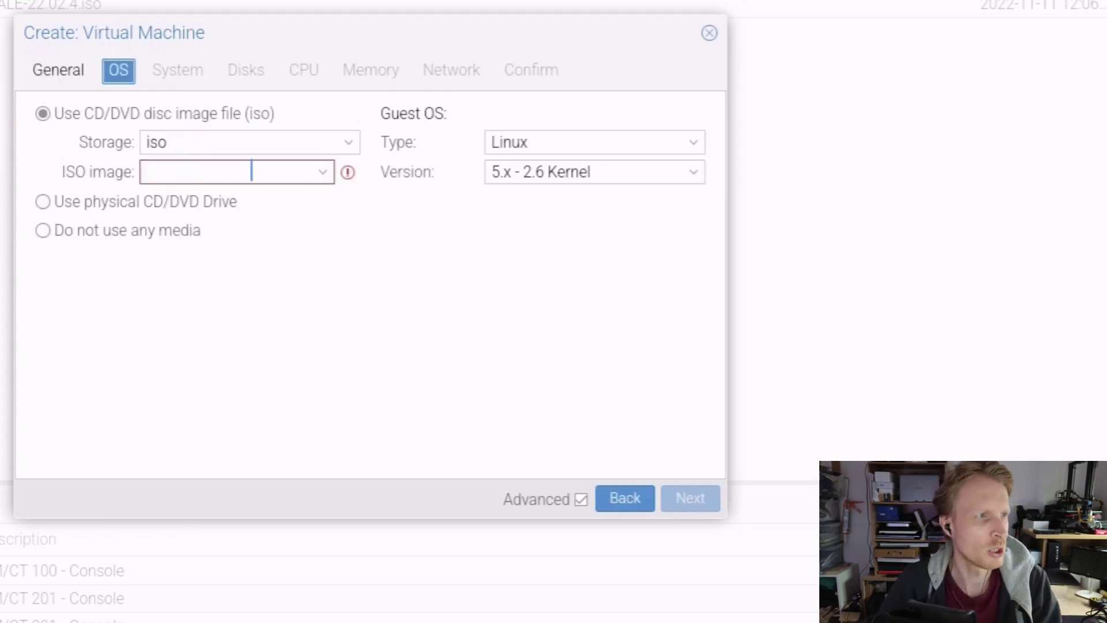
Use TrueNAS-SCALE-22.02.4.iso from local as install media, keep system and disk defaults, and set 4 cores
left_click(272, 142)
left_click(193, 231)
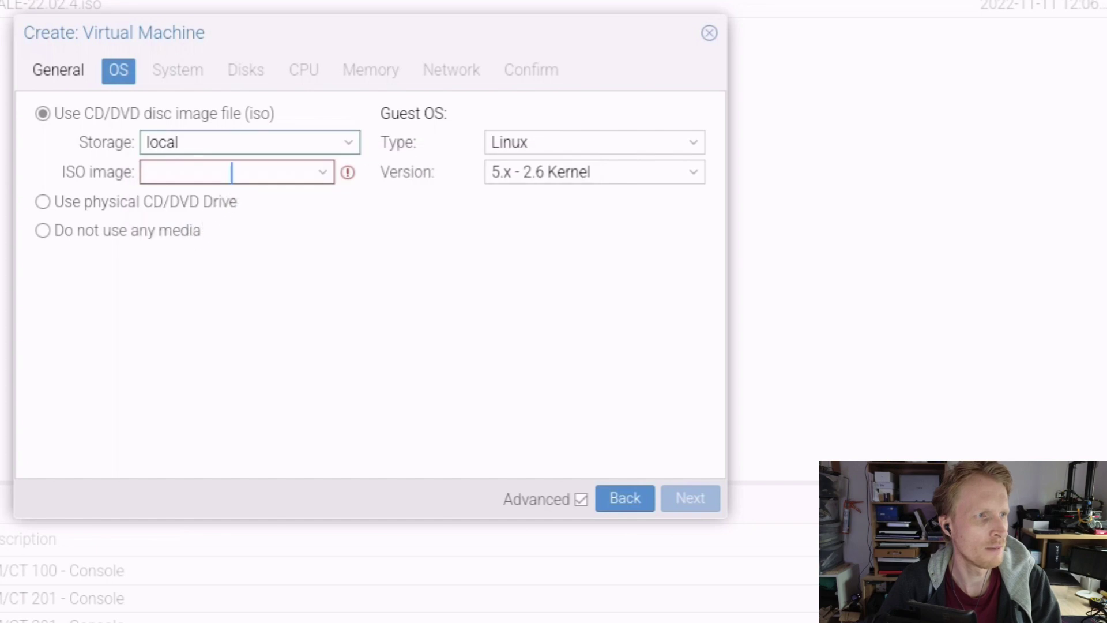
left_click(193, 231)
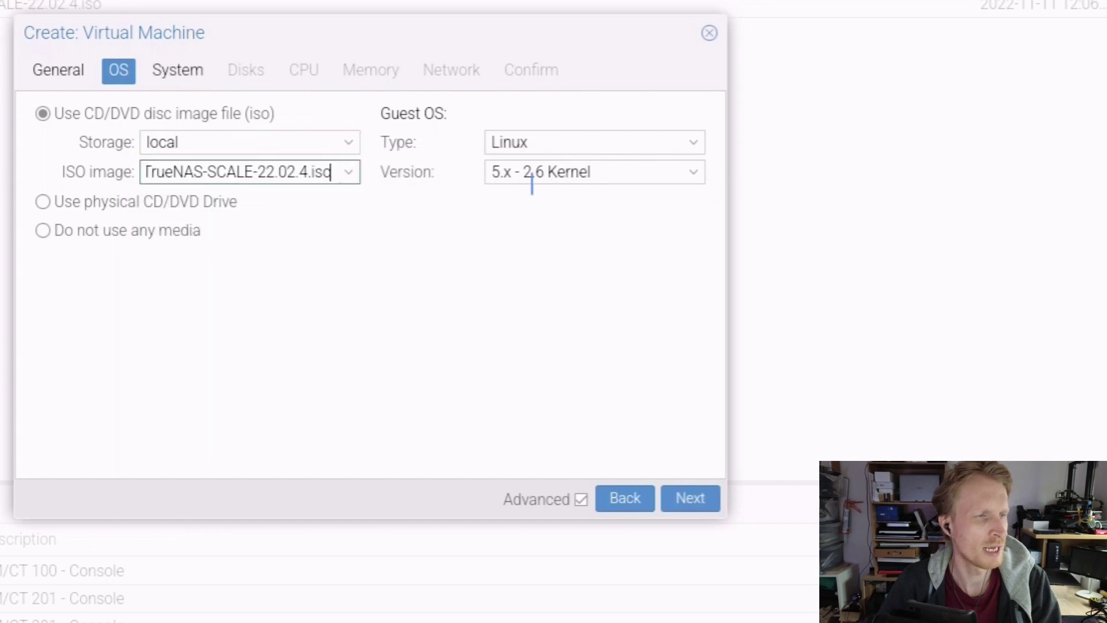
left_click(196, 73)
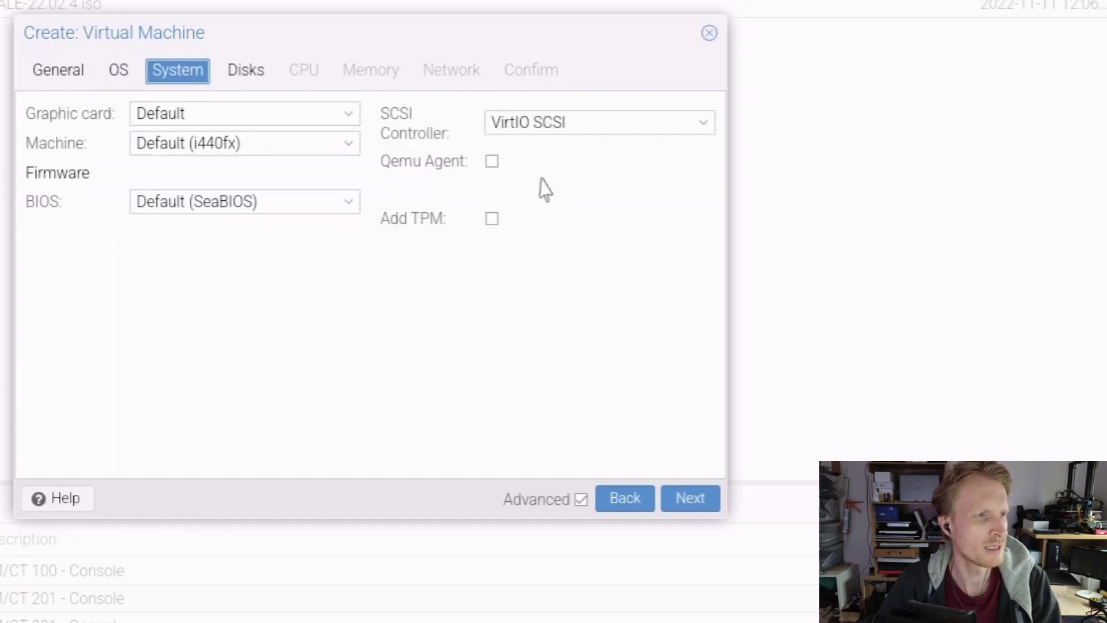
left_click(245, 72)
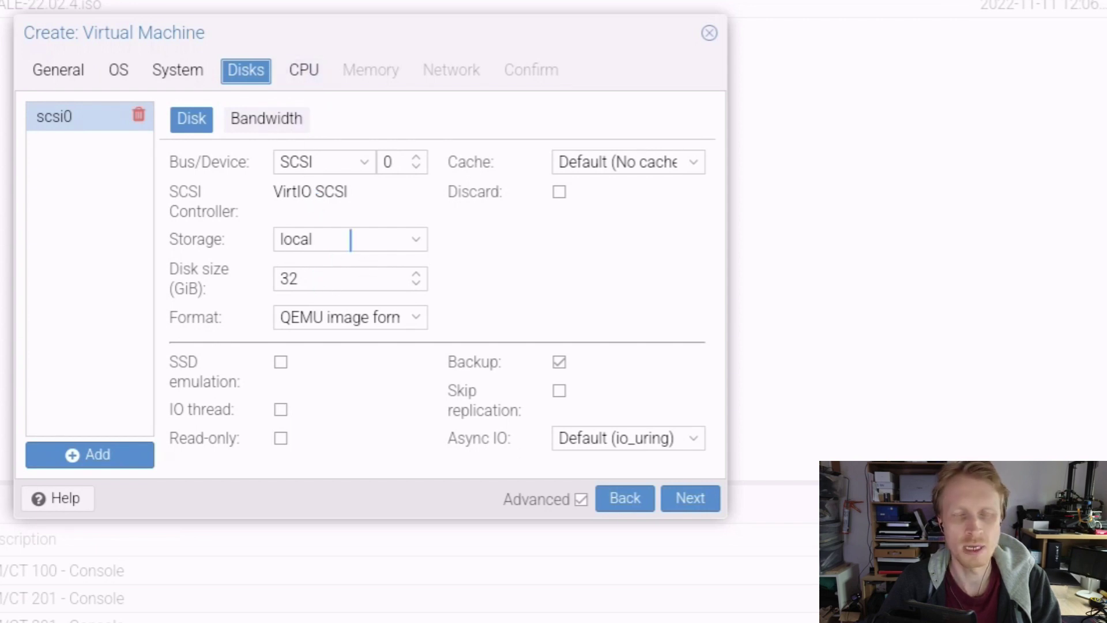
left_click(304, 70)
left_click_drag(167, 143, 66, 158)
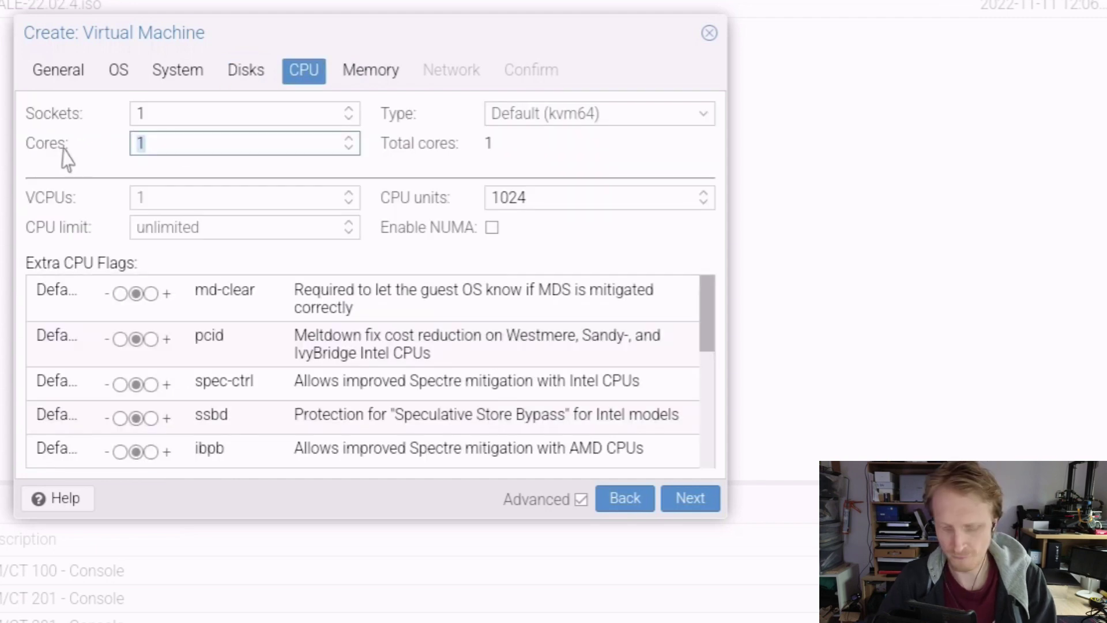
type("4")
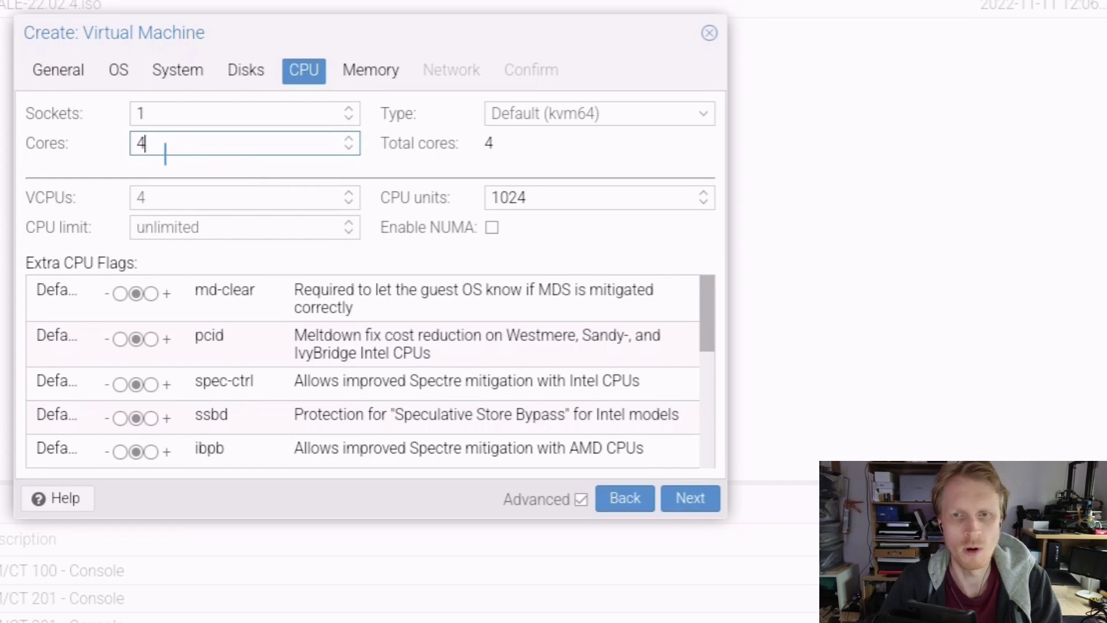
Set the VM's memory to 8192 MiB
left_click(364, 80)
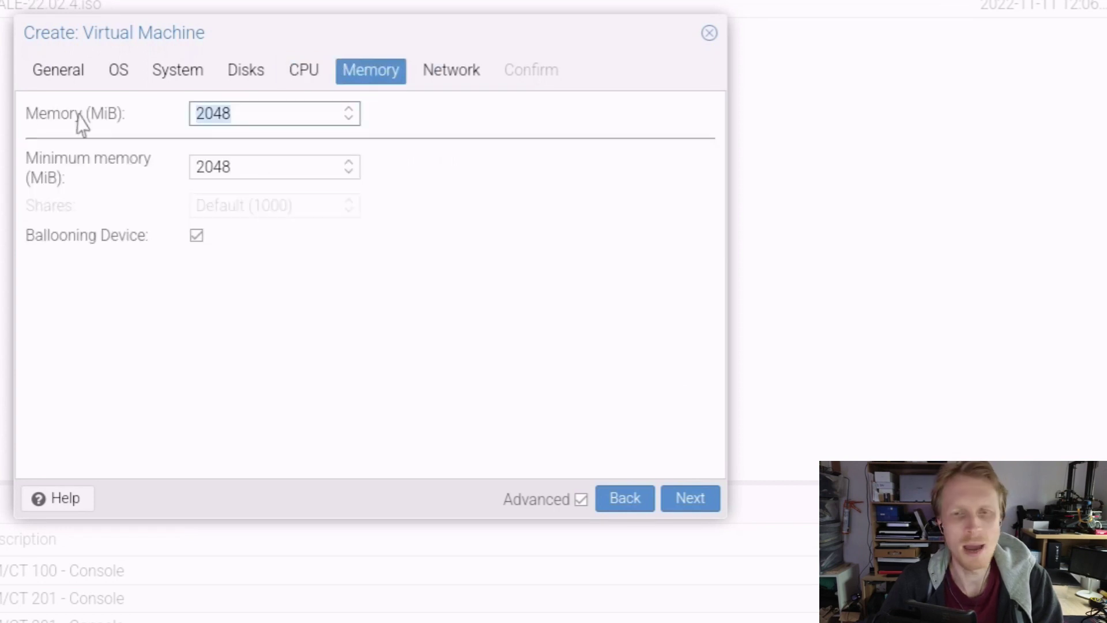
type("8192")
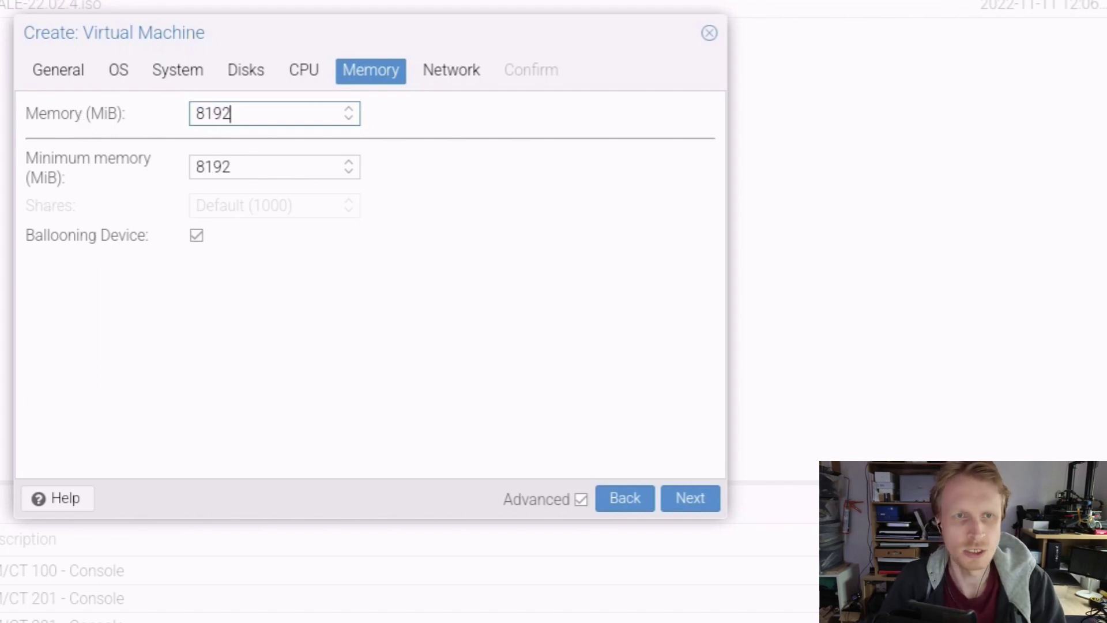
key("BackSpace")
key("BackSpace")
type("28")
key("Down")
key("Down")
key("Down")
key("Down")
key("Down")
key("Down")
key("Down")
key("Down")
key("Down")
key("Down")
key("Down")
key("Down")
key("Down")
key("Down")
key("Down")
key("Down")
key("Down")
key("Down")
key("Down")
key("Down")
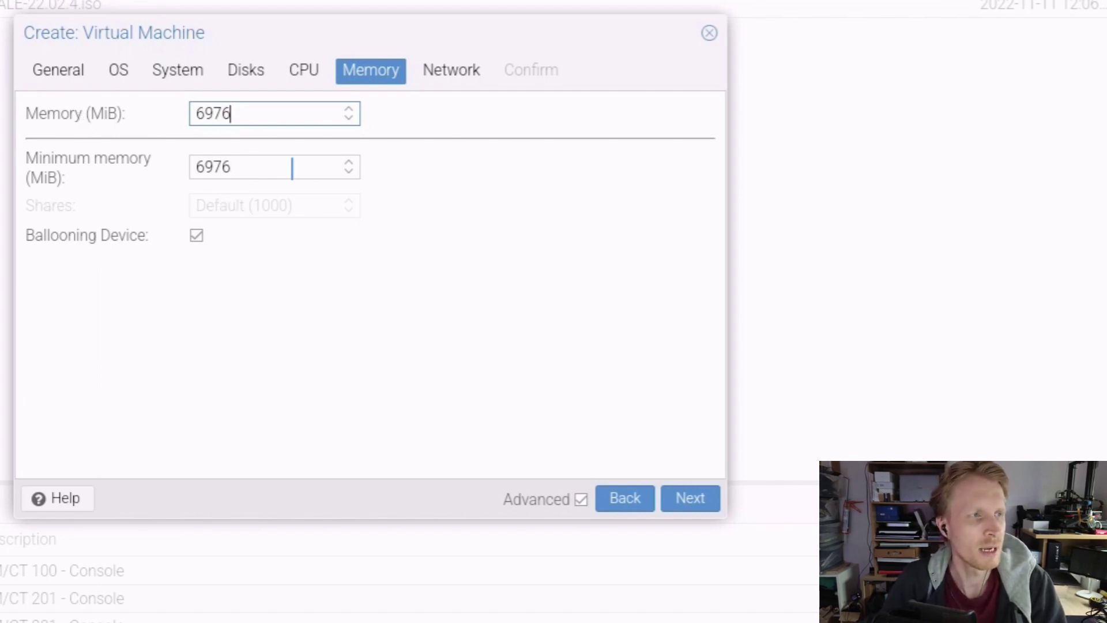
key("Down")
key("Down")
key("Down")
key("Down")
key("Down")
key("Down")
key("Down")
key("Down")
key("Down")
key("Down")
key("Down")
key("Down")
key("Down")
key("Down")
key("Down")
key("Down")
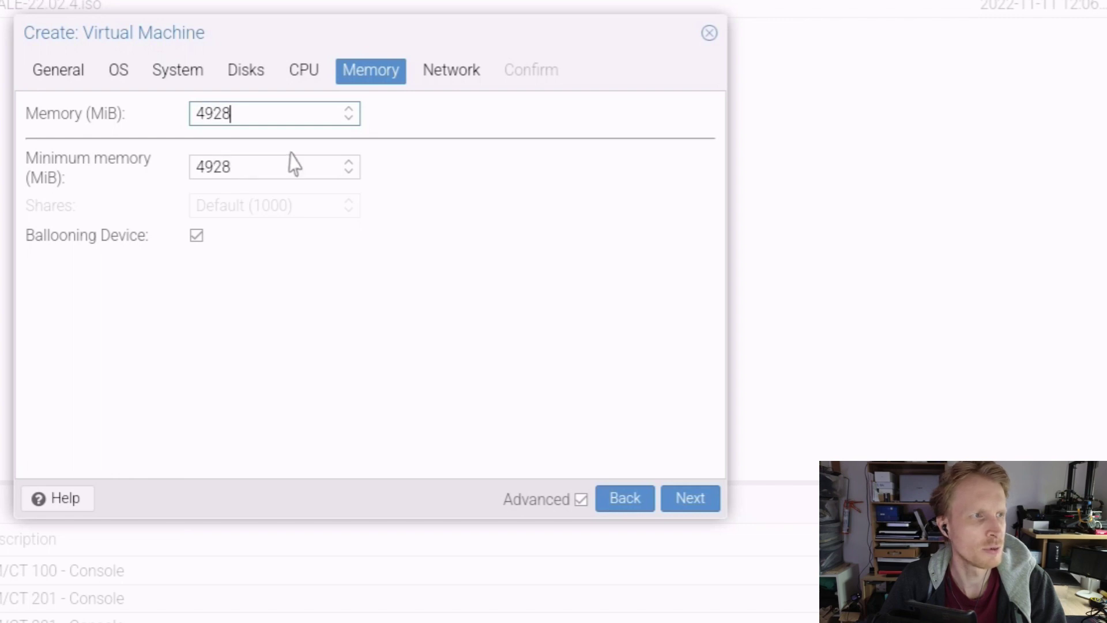
key("Down")
key("Down")
key("Down")
key("Down")
key("Down")
key("Down")
key("Down")
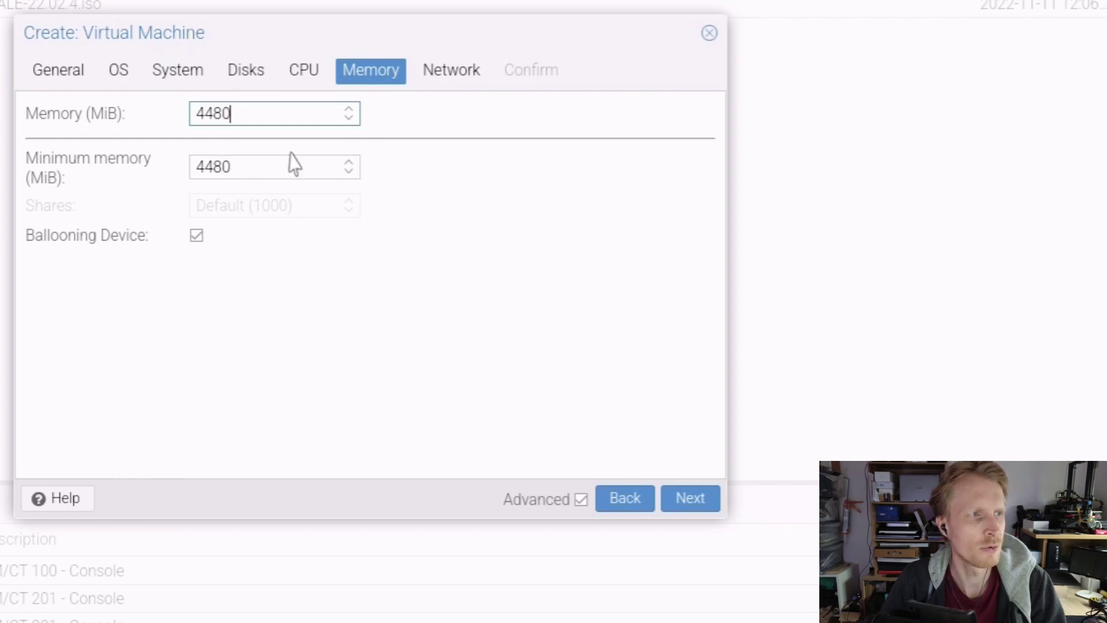
key("Down")
key("Down")
key("Down")
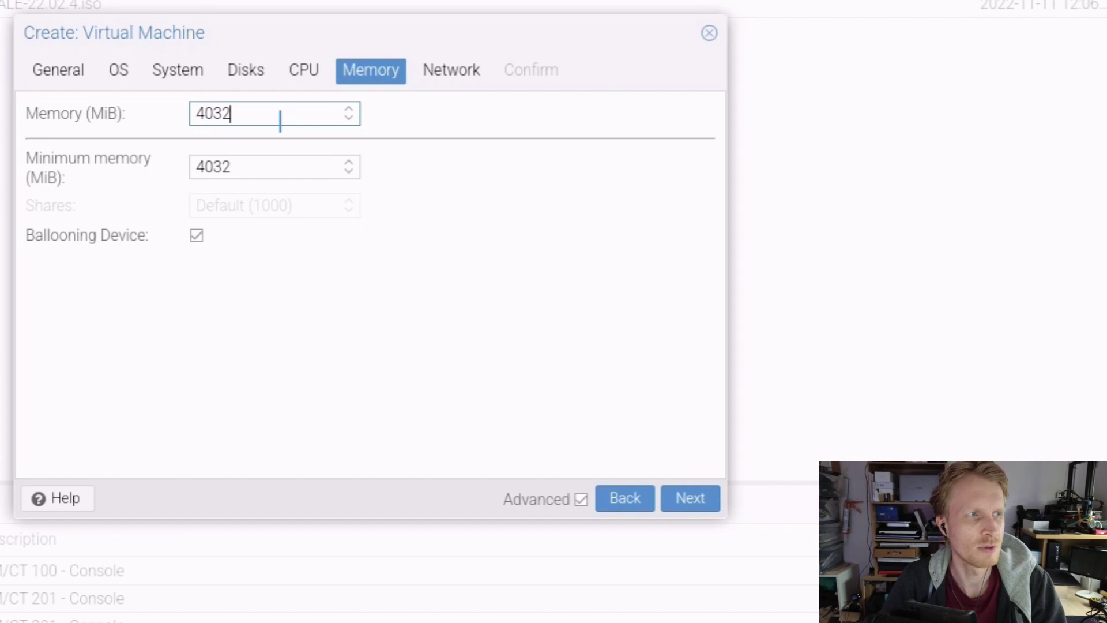
key("Up")
key("shift+Left")
key("shift+Left")
key("shift+Left")
key("shift+Left")
type("8128")
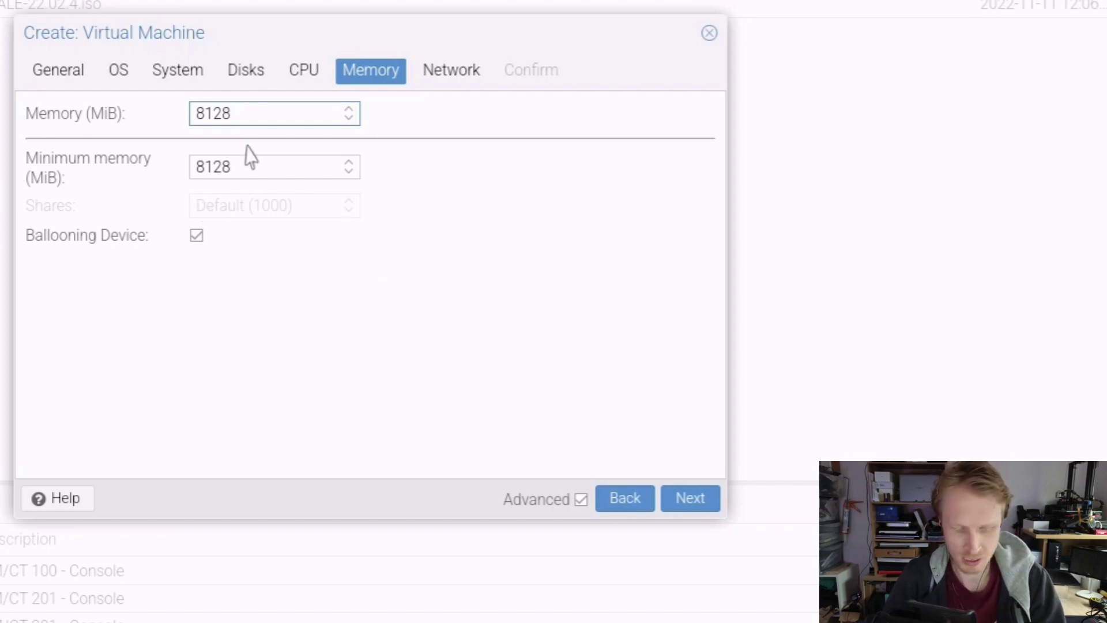
key("BackSpace")
key("BackSpace")
type("92")
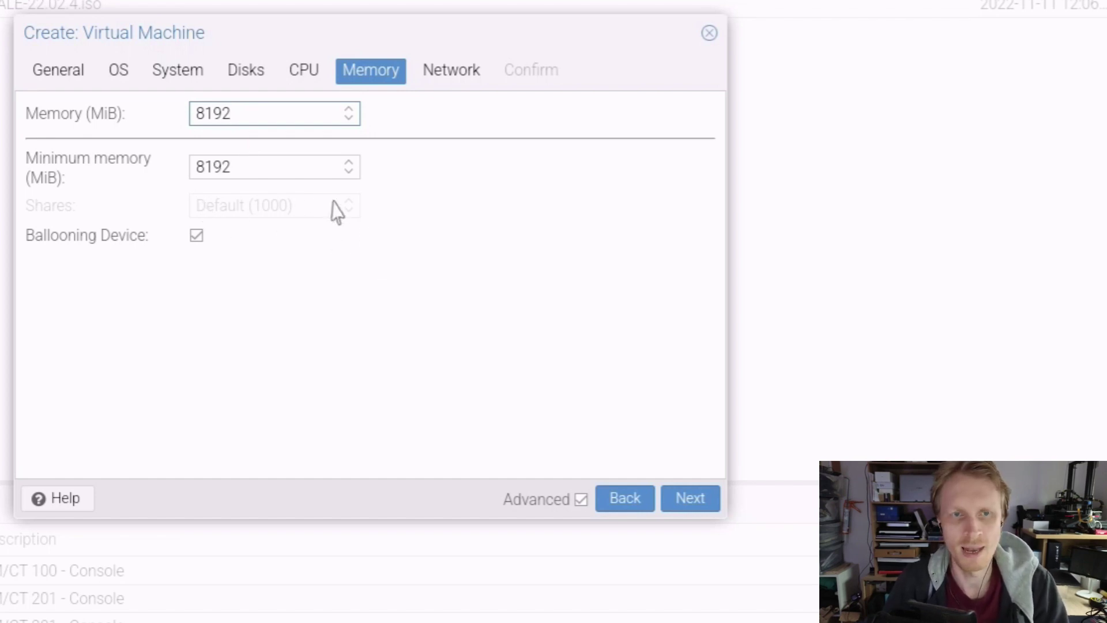
Accept the network defaults, create VM 200 from the summary, and open its console
left_click(436, 80)
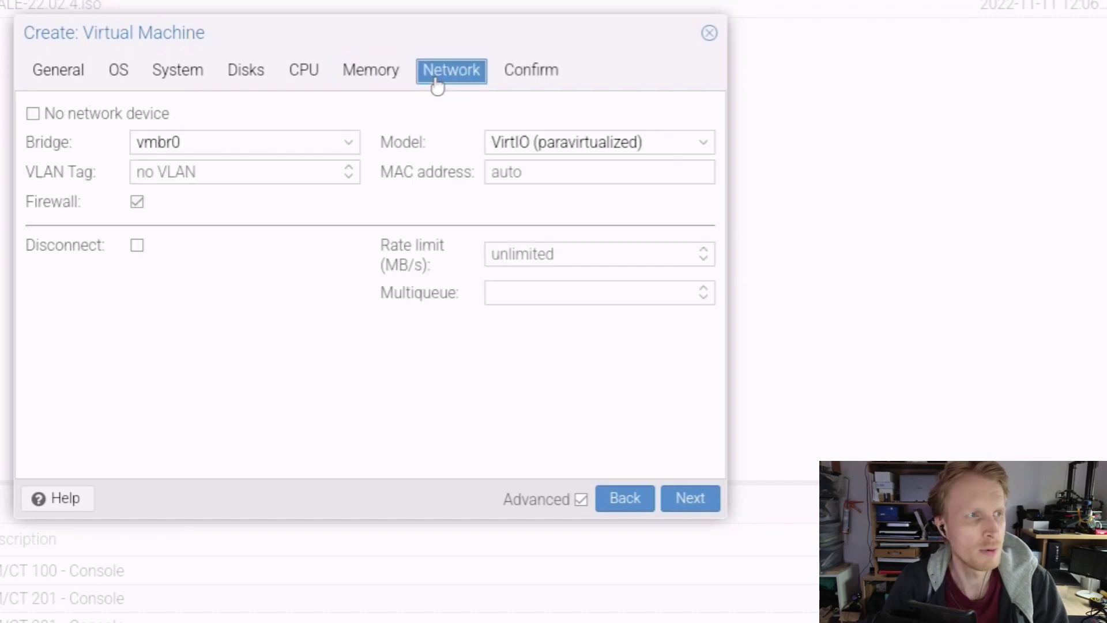
left_click(536, 72)
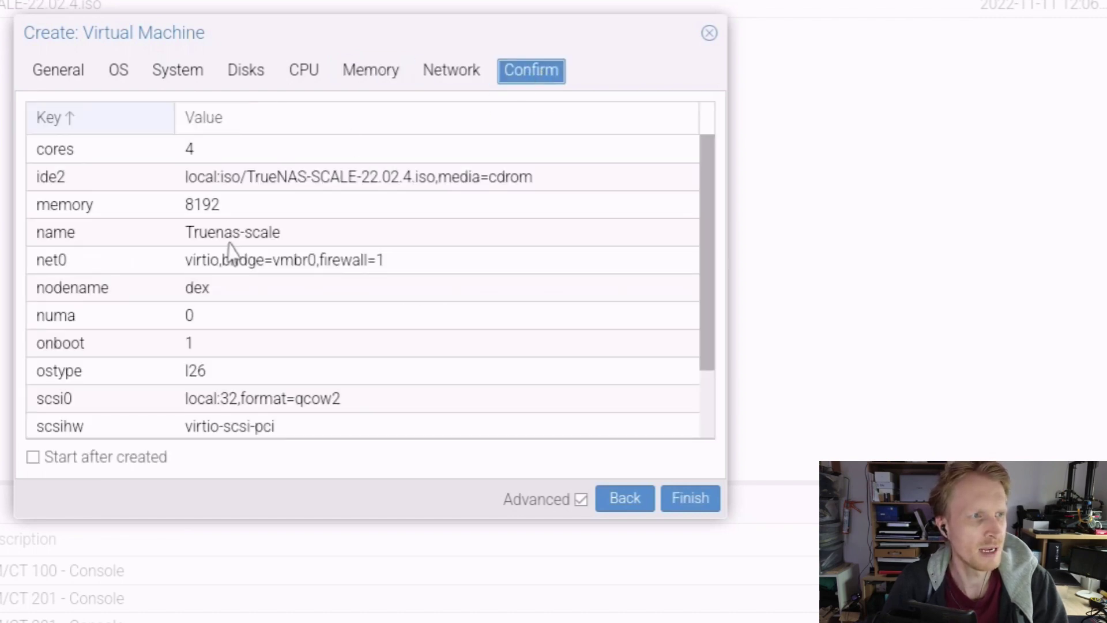
left_click(684, 501)
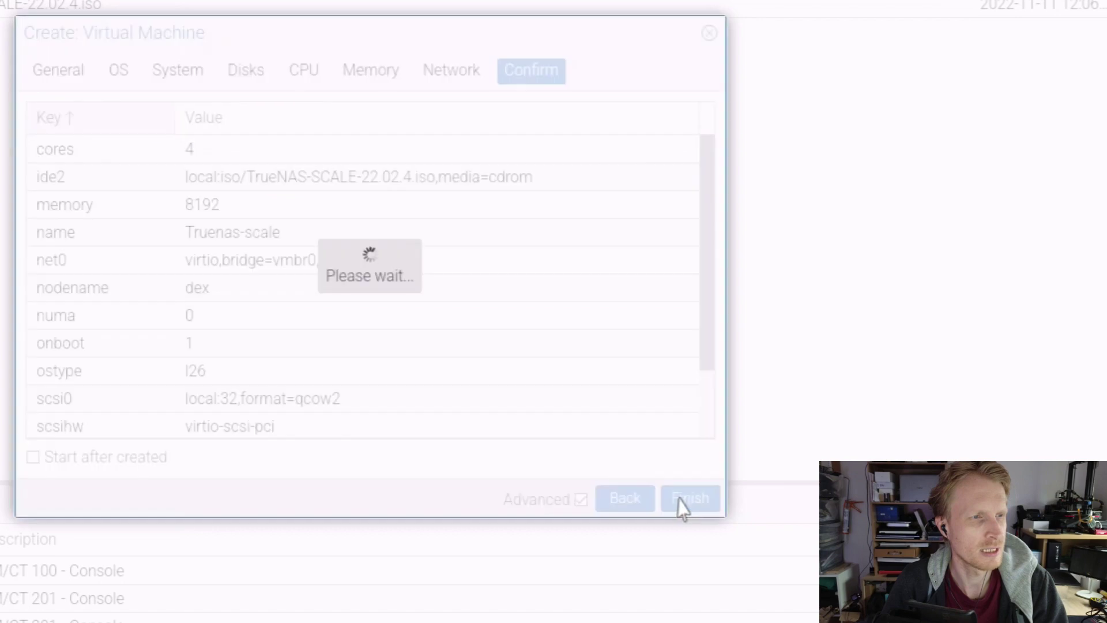
left_click(144, 203)
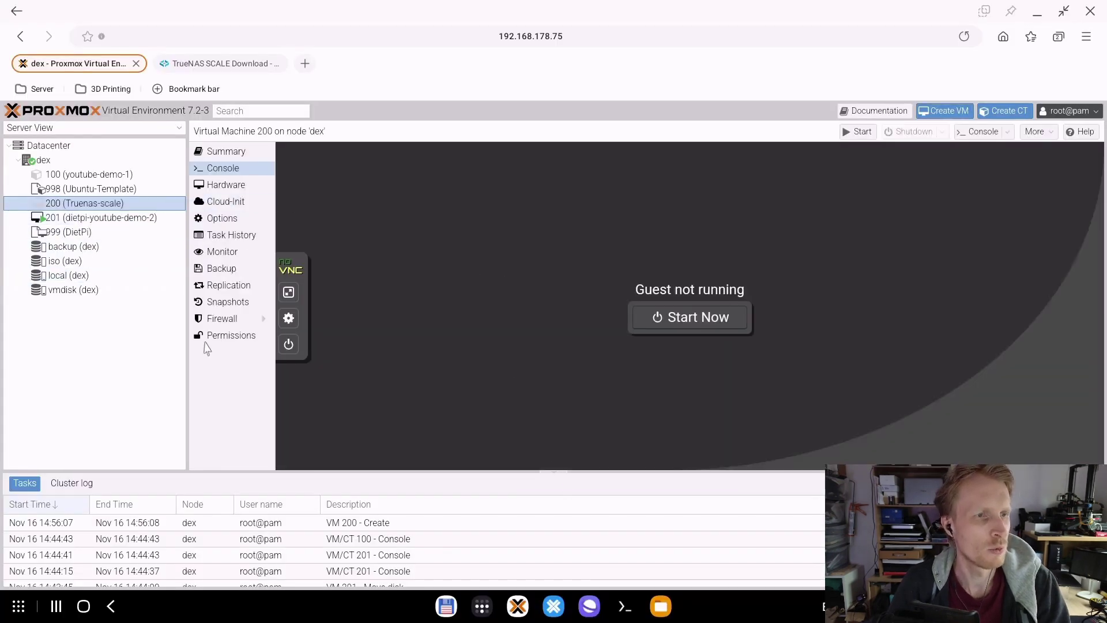
Start VM 200 and switch its noVNC console to full screen
left_click(702, 327)
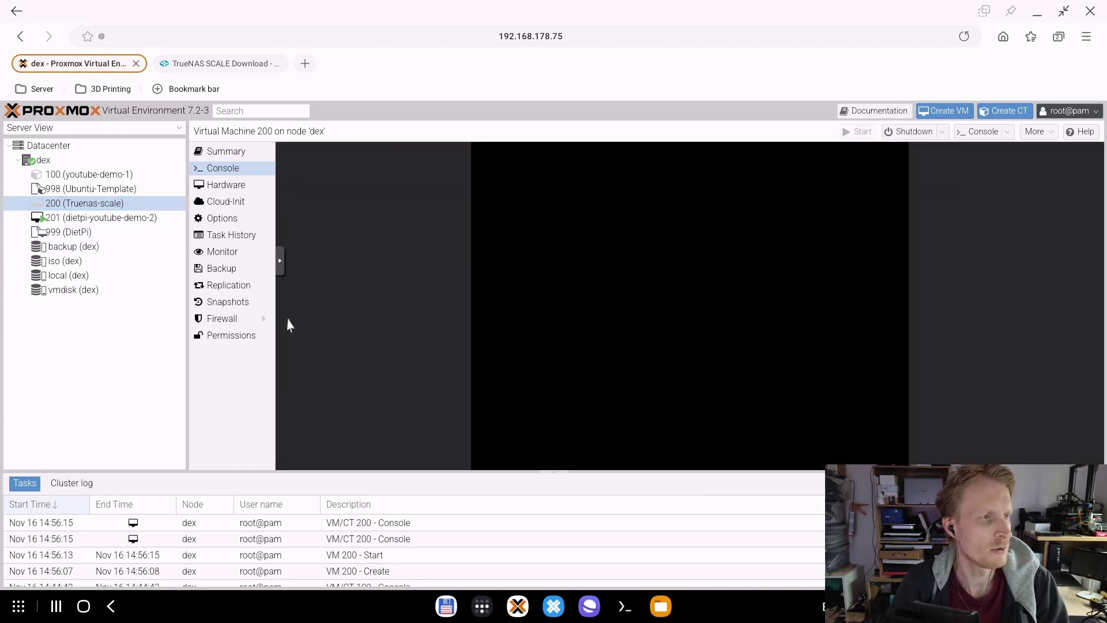
left_click(289, 319)
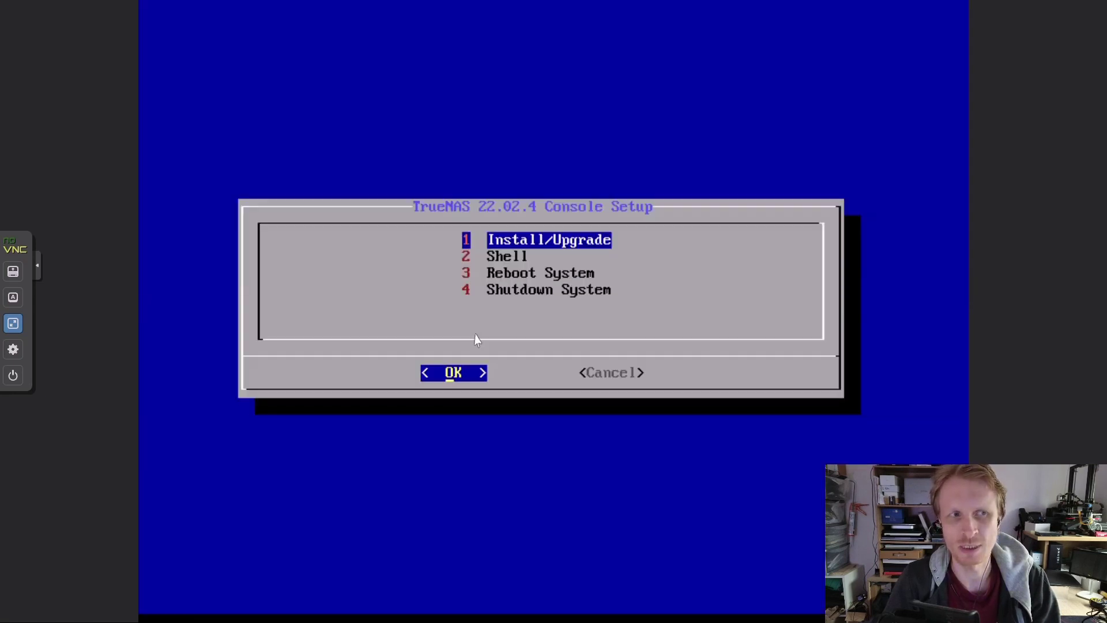
Install TrueNAS onto the sda disk, entering and confirming the root password
key("Down")
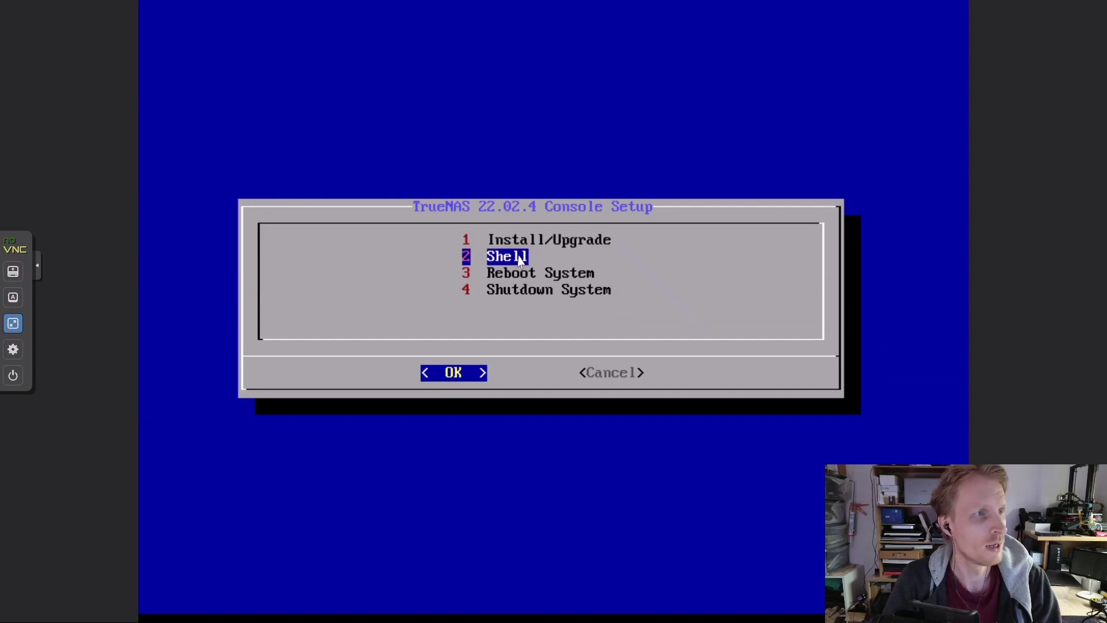
key("Up")
key("Return")
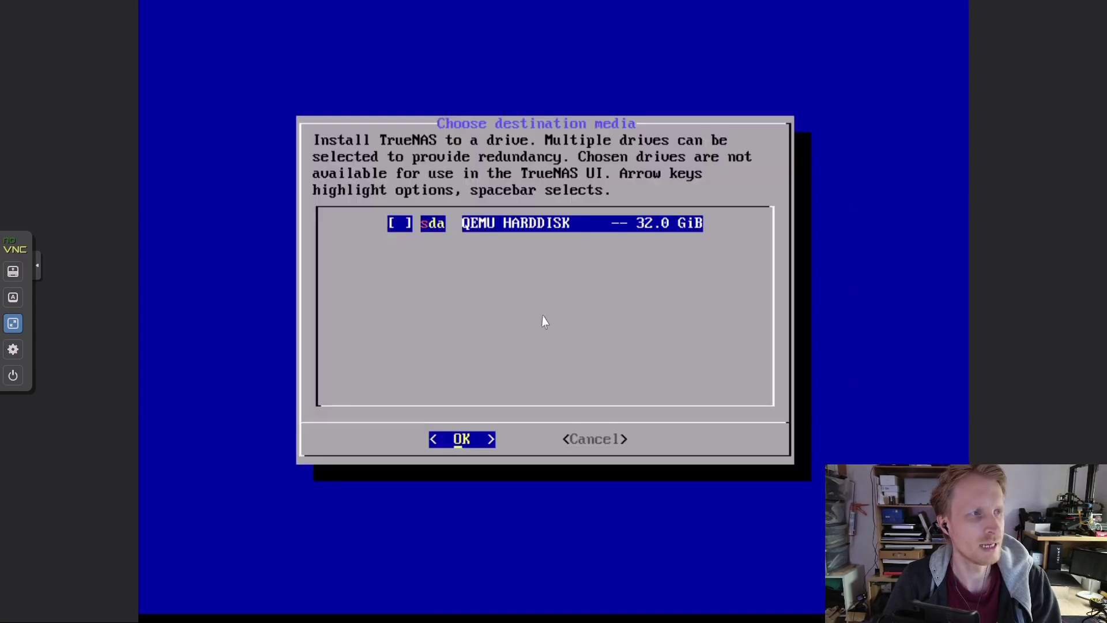
key("space")
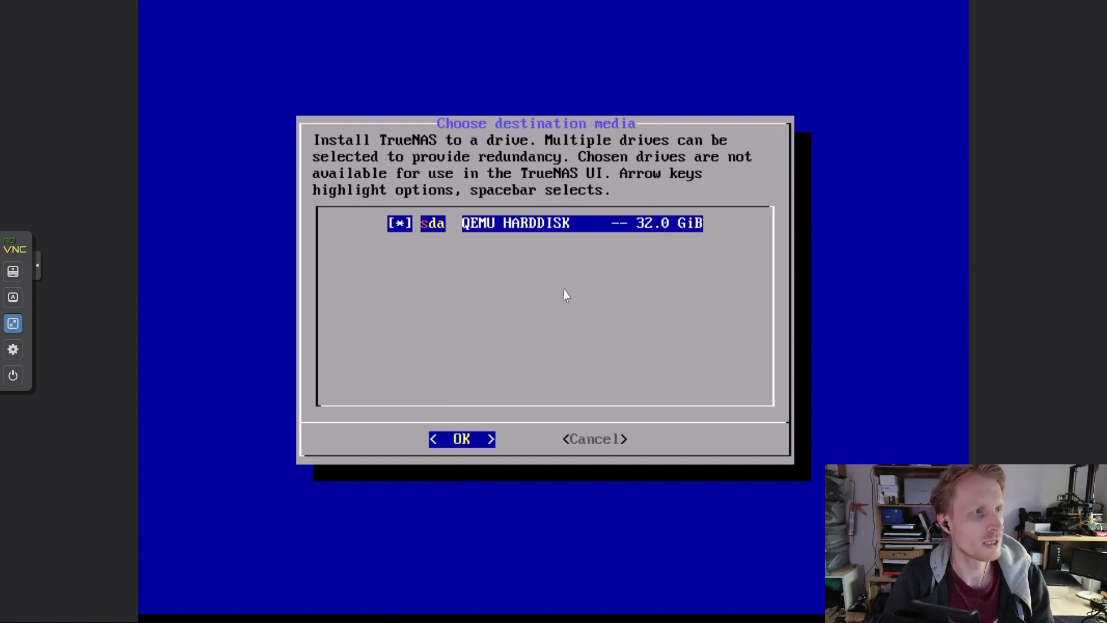
key("Return")
key("Return")
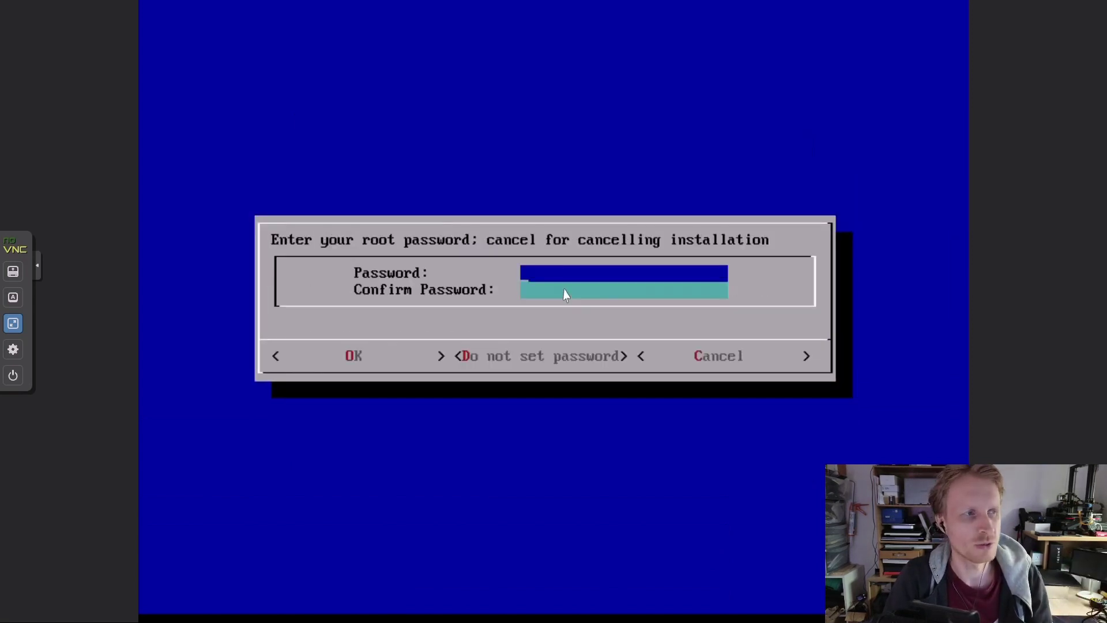
type("******")
key("Down")
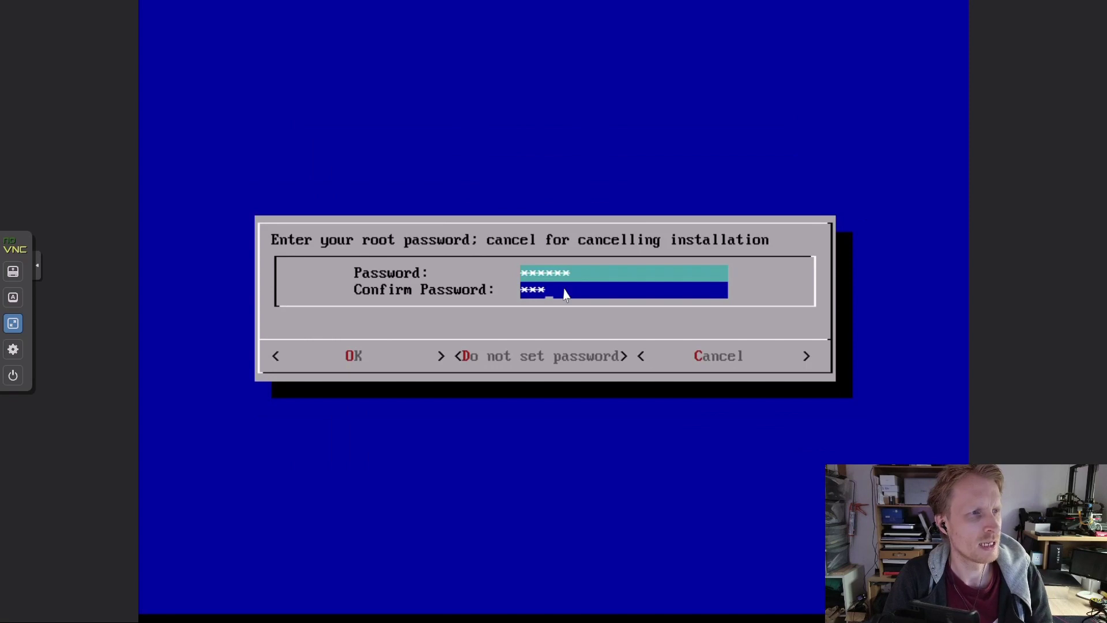
key("Return")
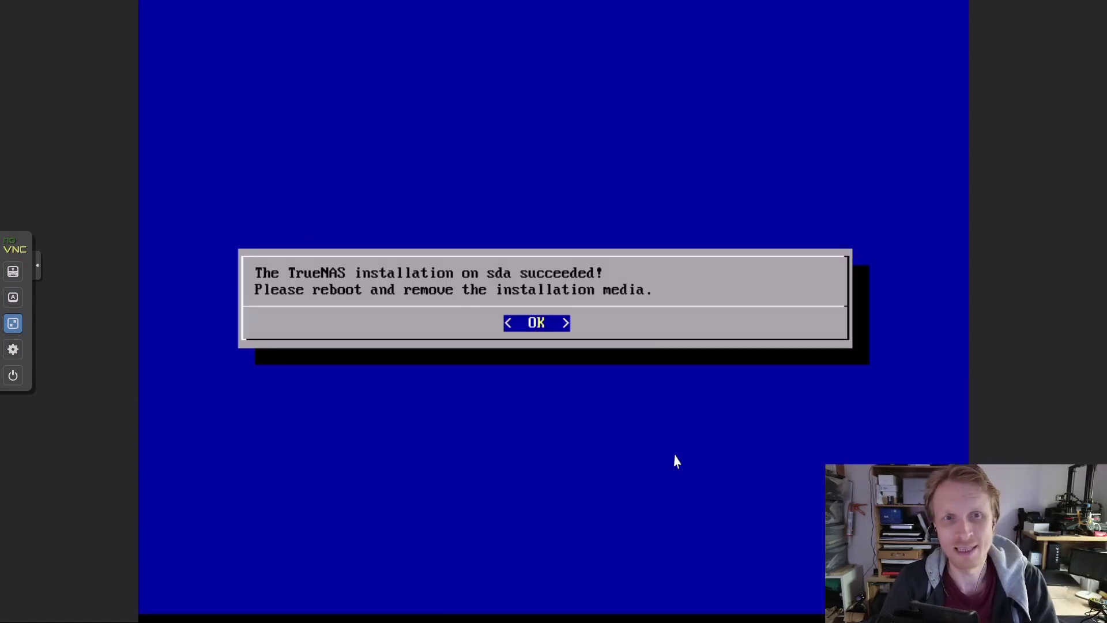
Dismiss the installation success message and reboot the VM into the new install
left_click(510, 321)
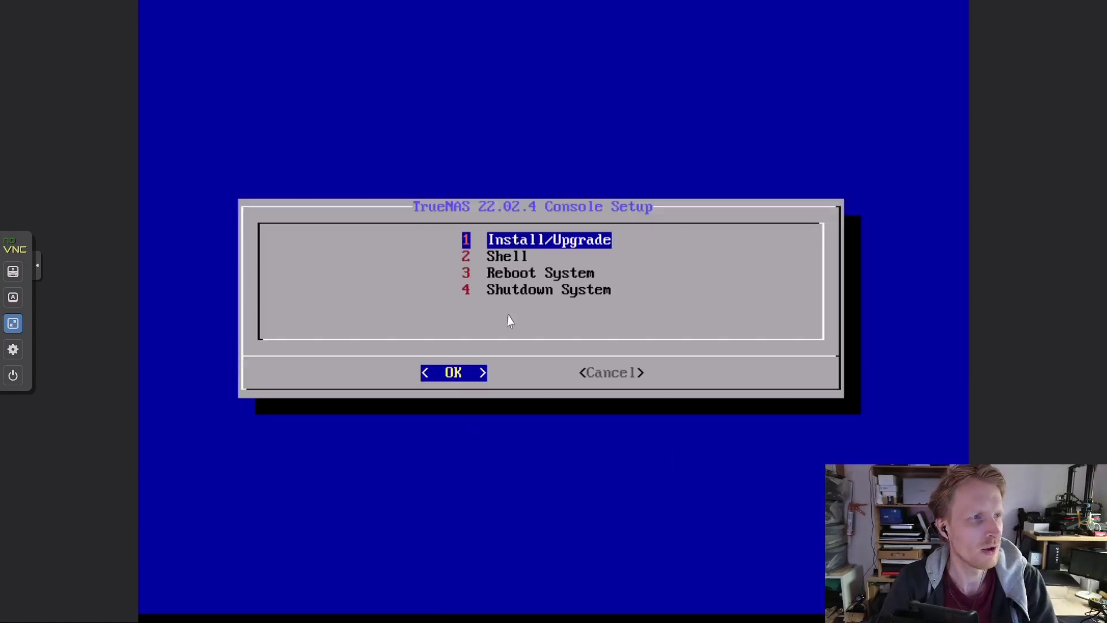
key("Down")
key("Down")
key("Return")
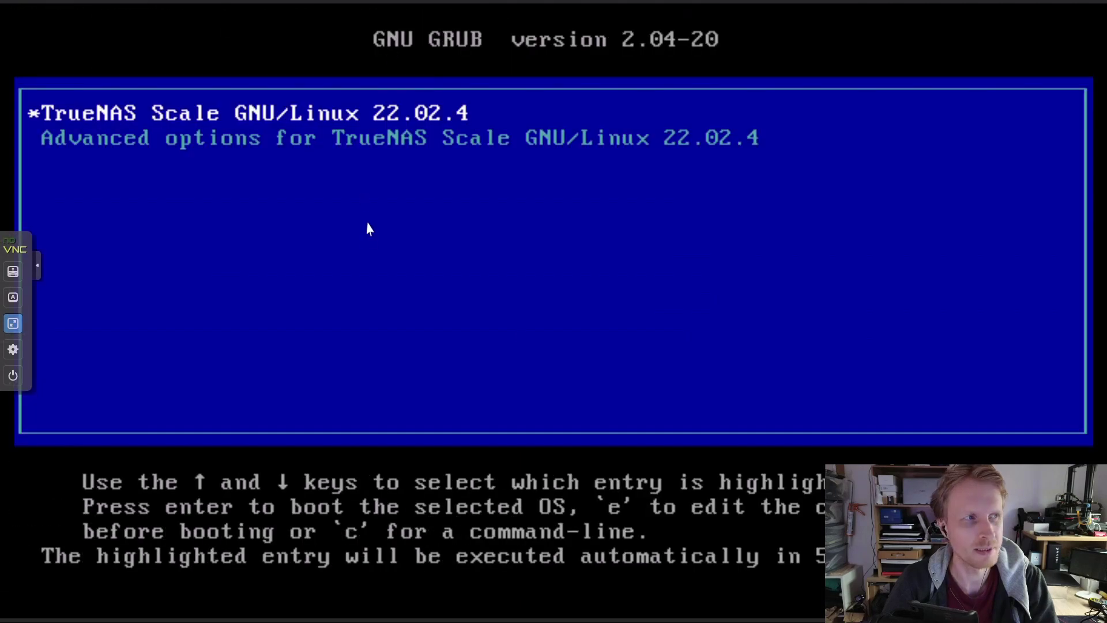
Boot TrueNAS from GRUB, shut it down with console option 9, and exit full screen
key("Return")
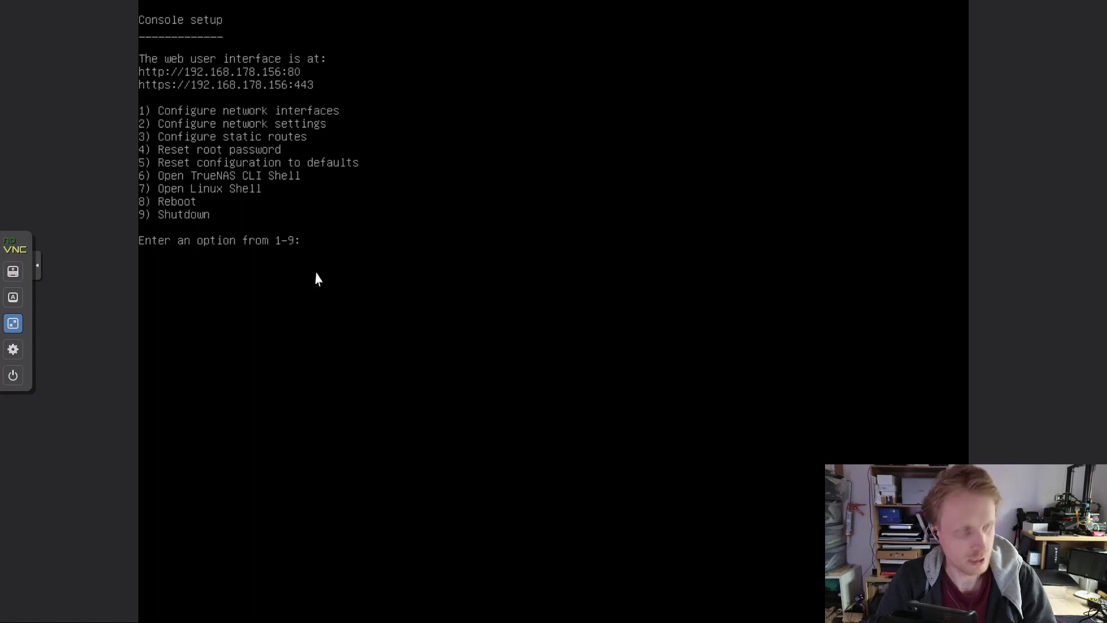
type("9")
key("Return")
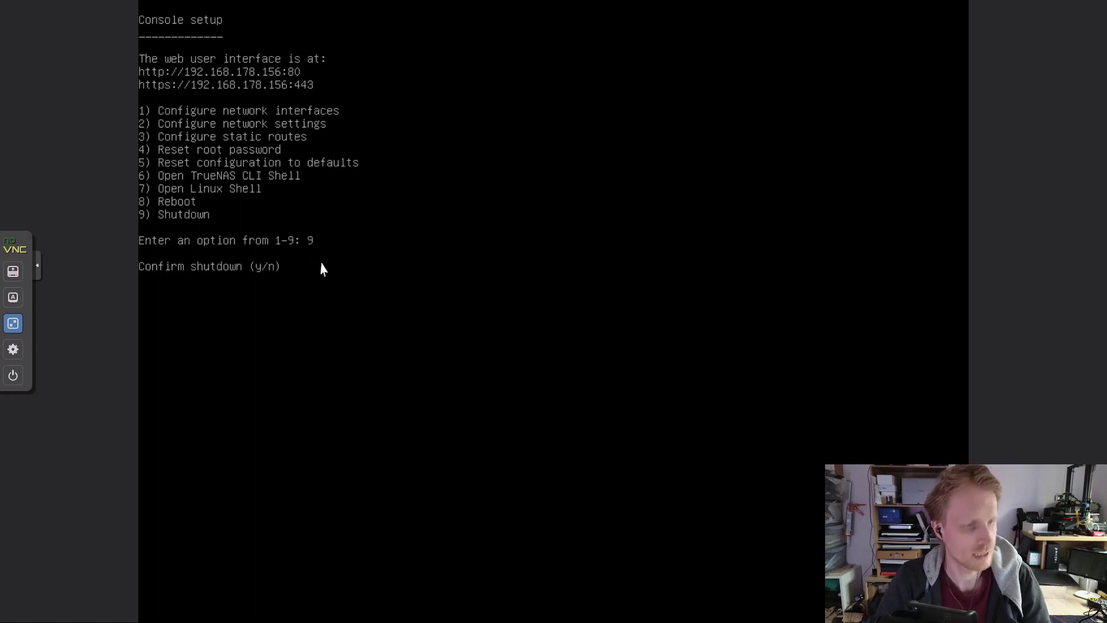
key("Return")
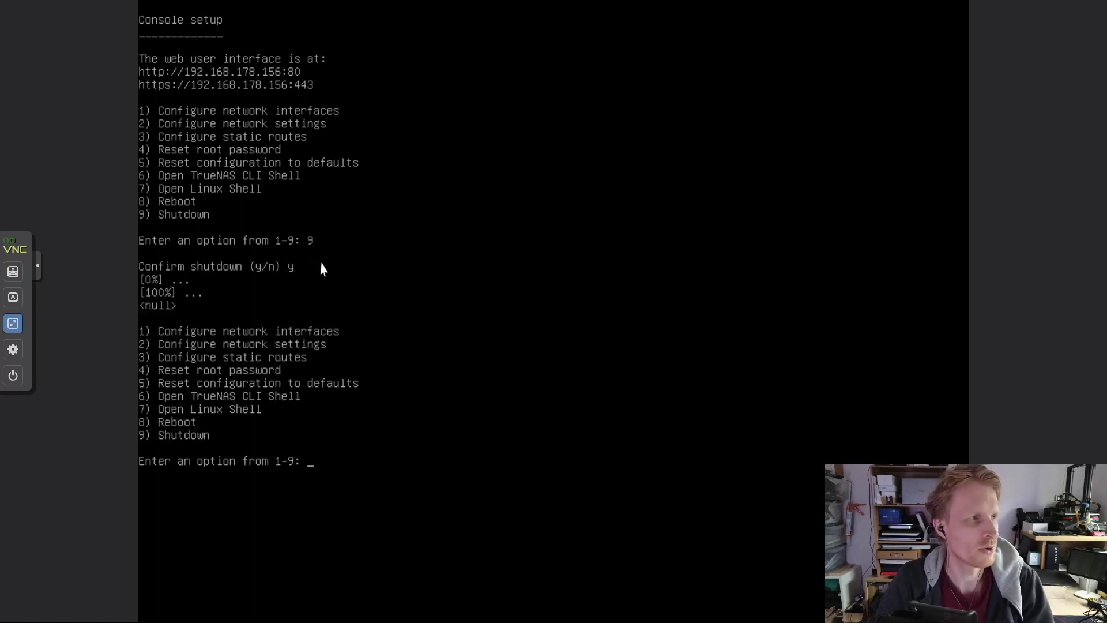
left_click(14, 324)
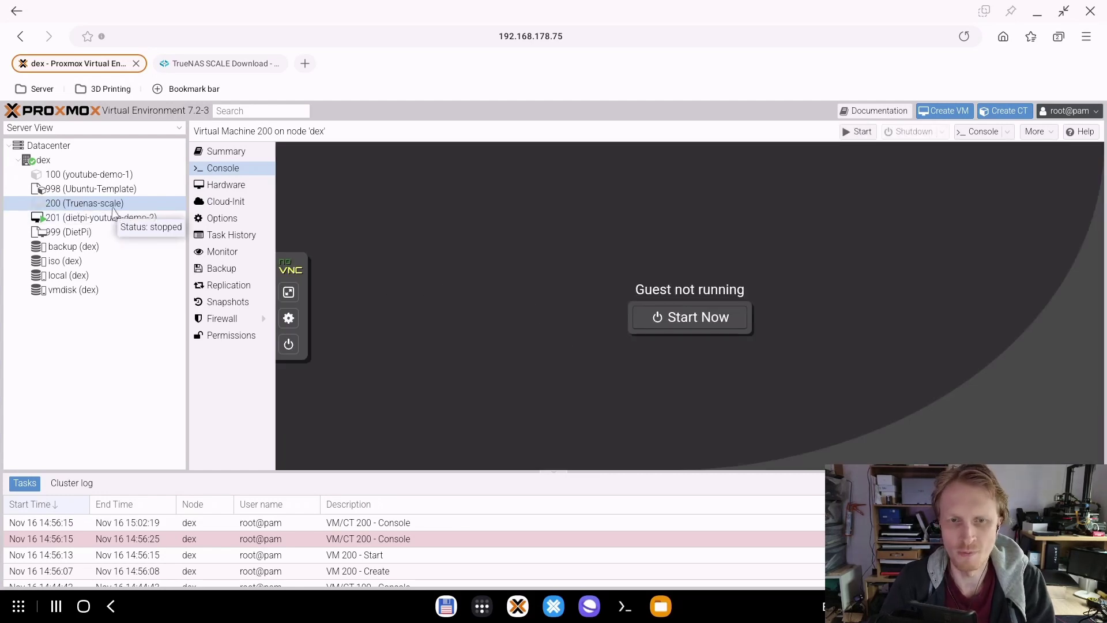
Back up VM 200 to local storage with note 'Fresh Install Truenas-scale' and select the new backup
left_click(222, 269)
left_click(316, 153)
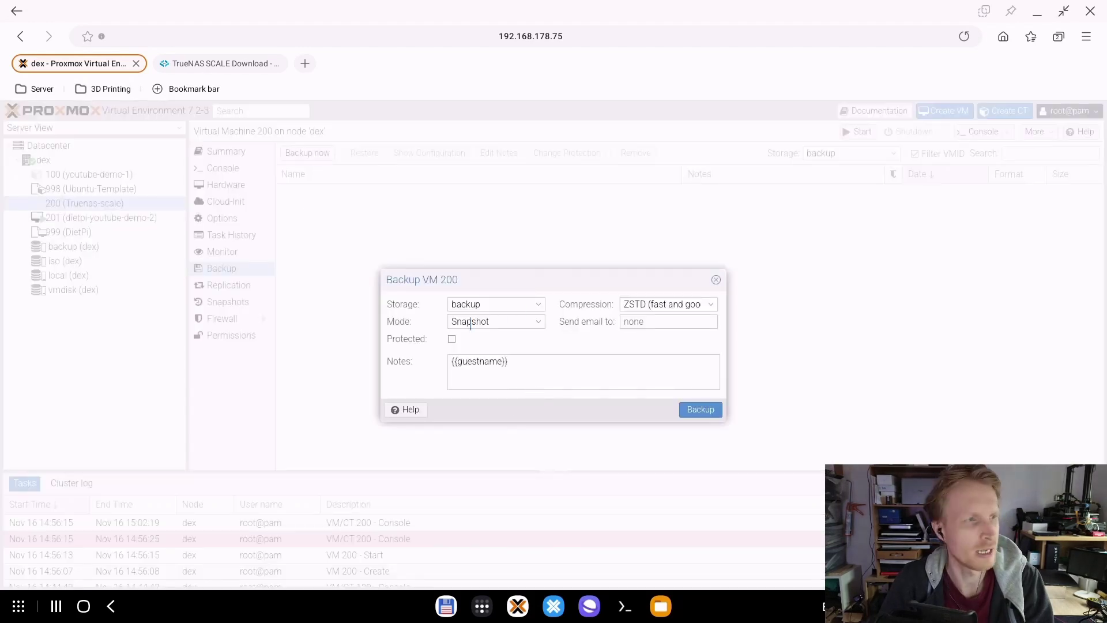
left_click(519, 304)
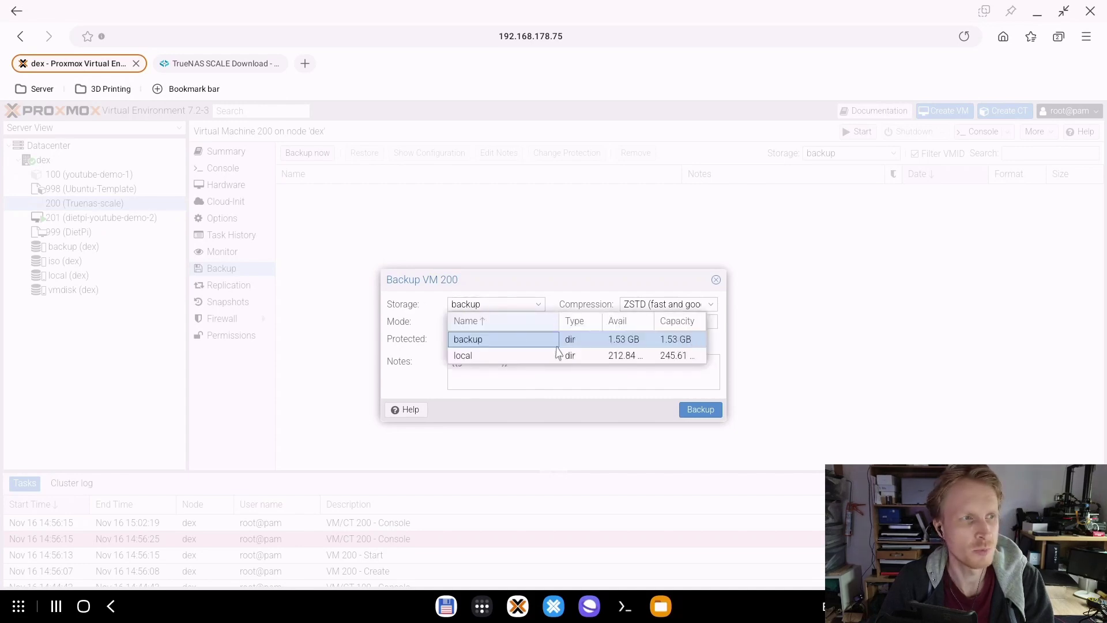
left_click(472, 356)
left_click(505, 369)
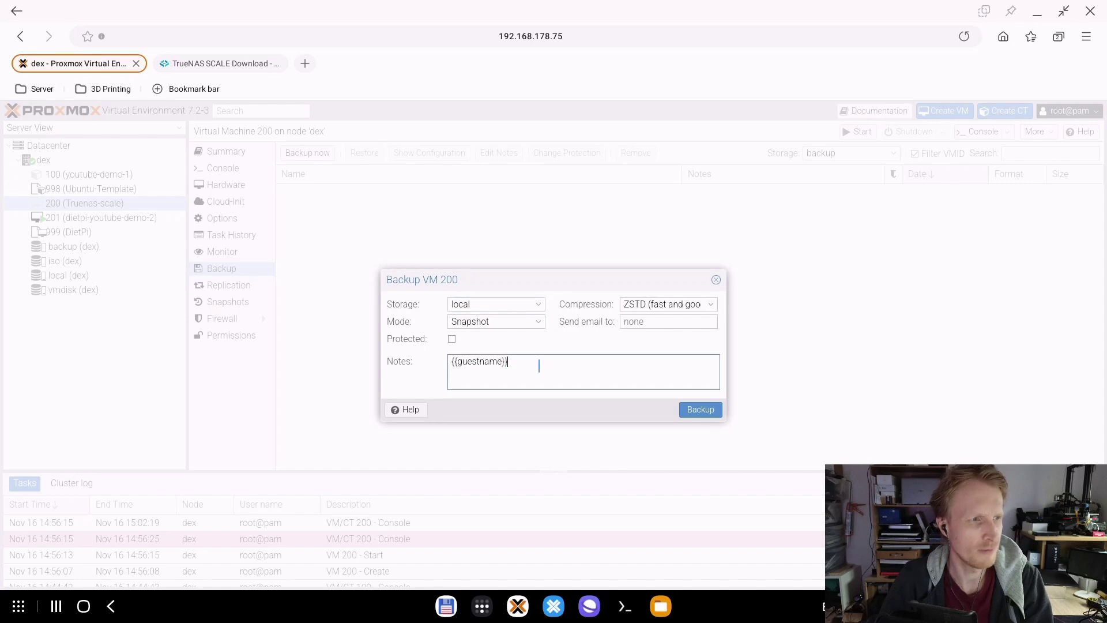
type("Fresh Install")
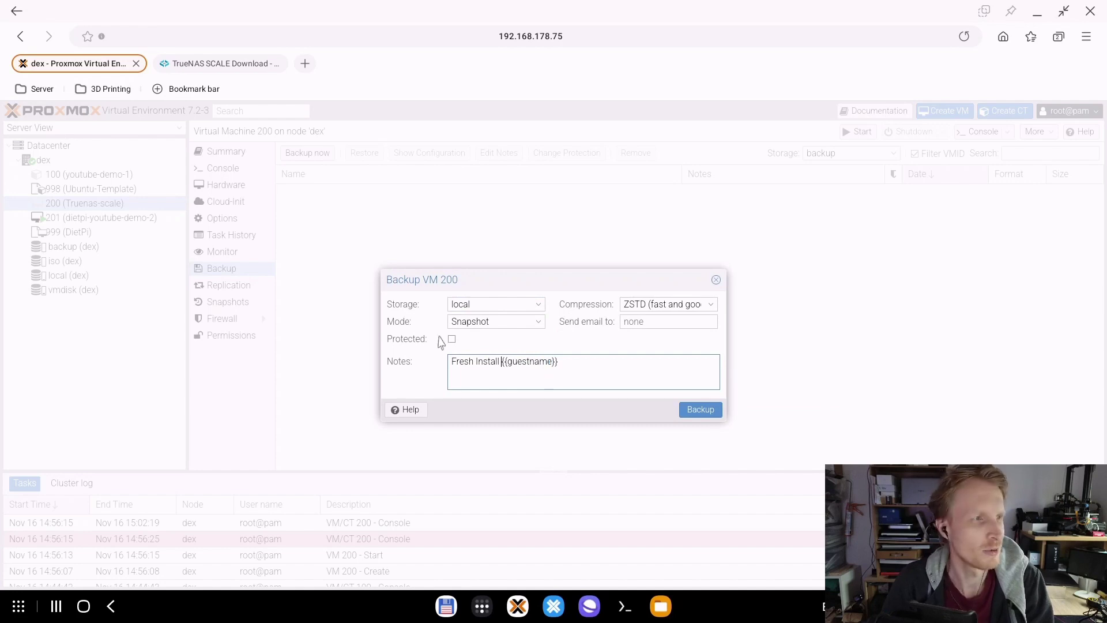
left_click(702, 410)
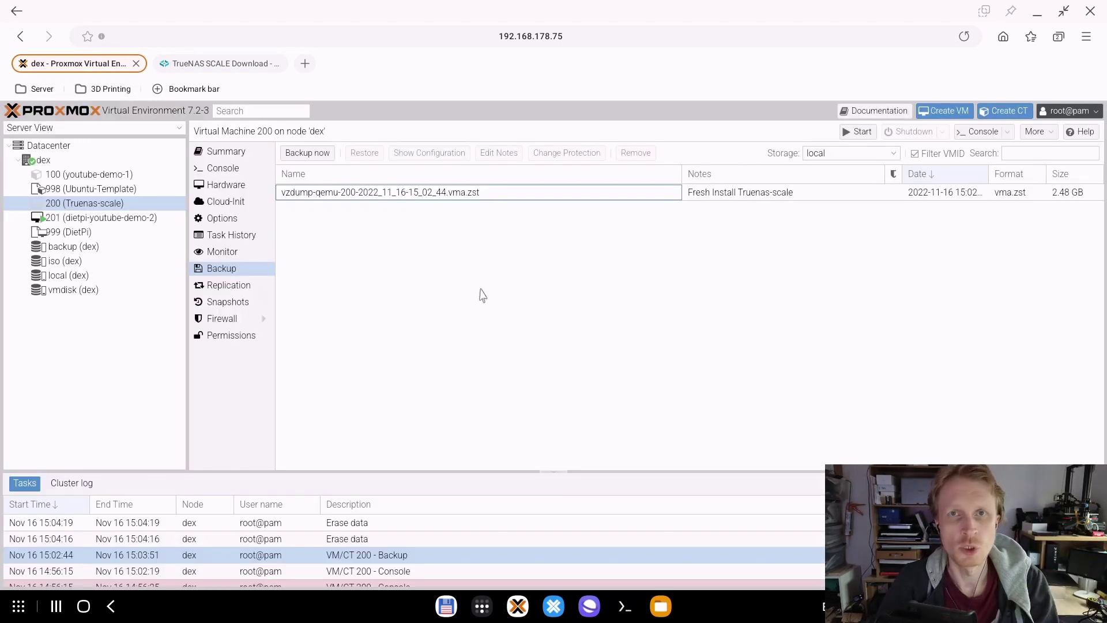
left_click(332, 196)
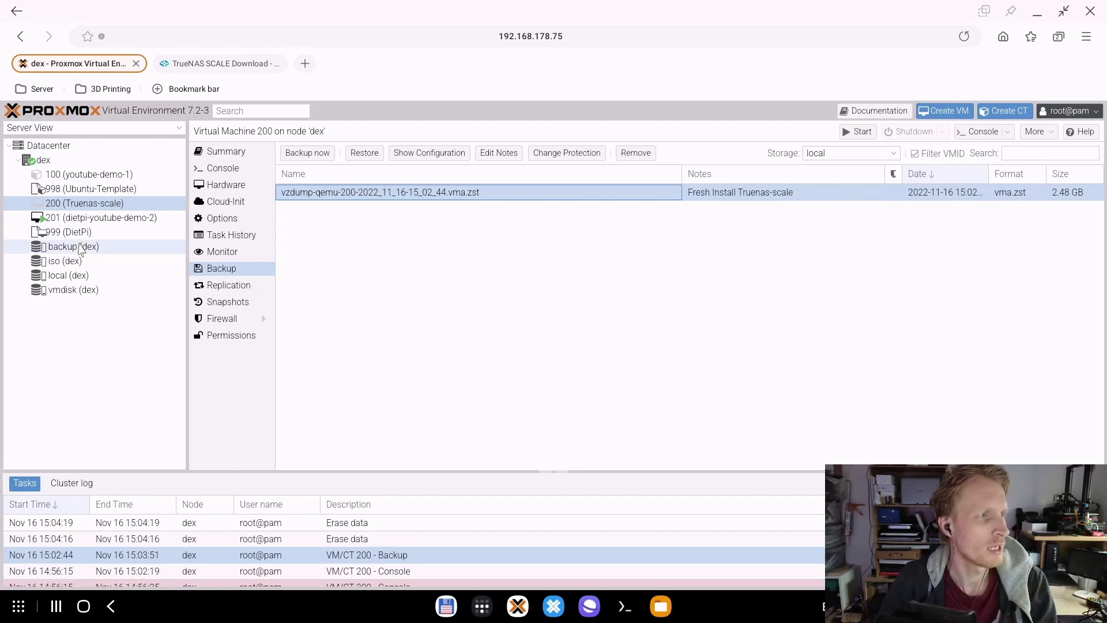
List the disk images on vmdisk storage, then select VM 201's scsi0 hard disk
left_click(63, 292)
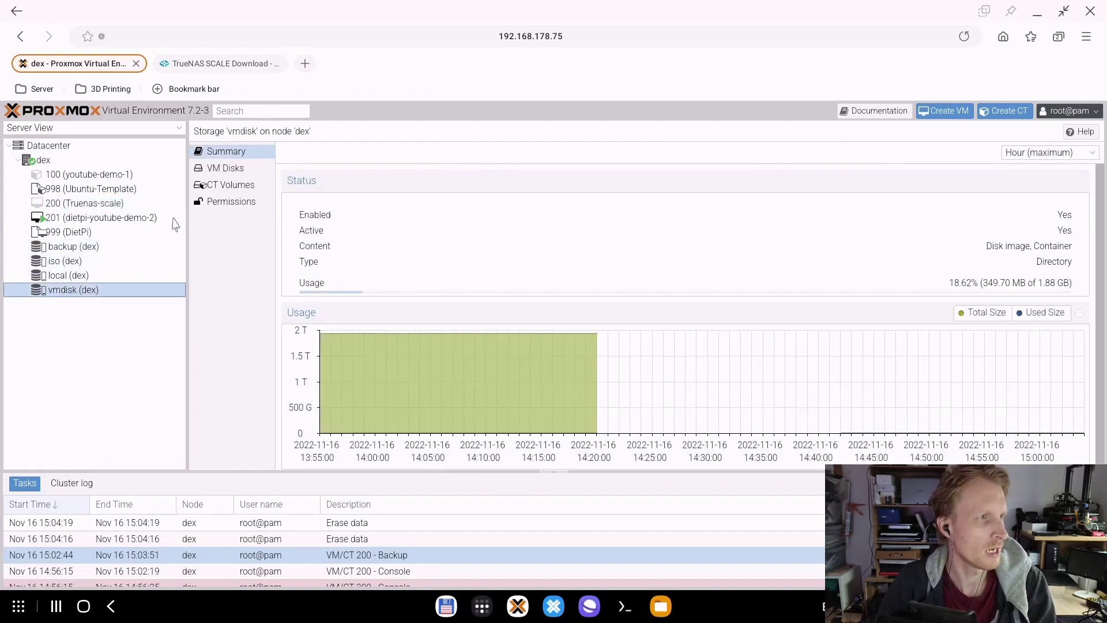
left_click(225, 168)
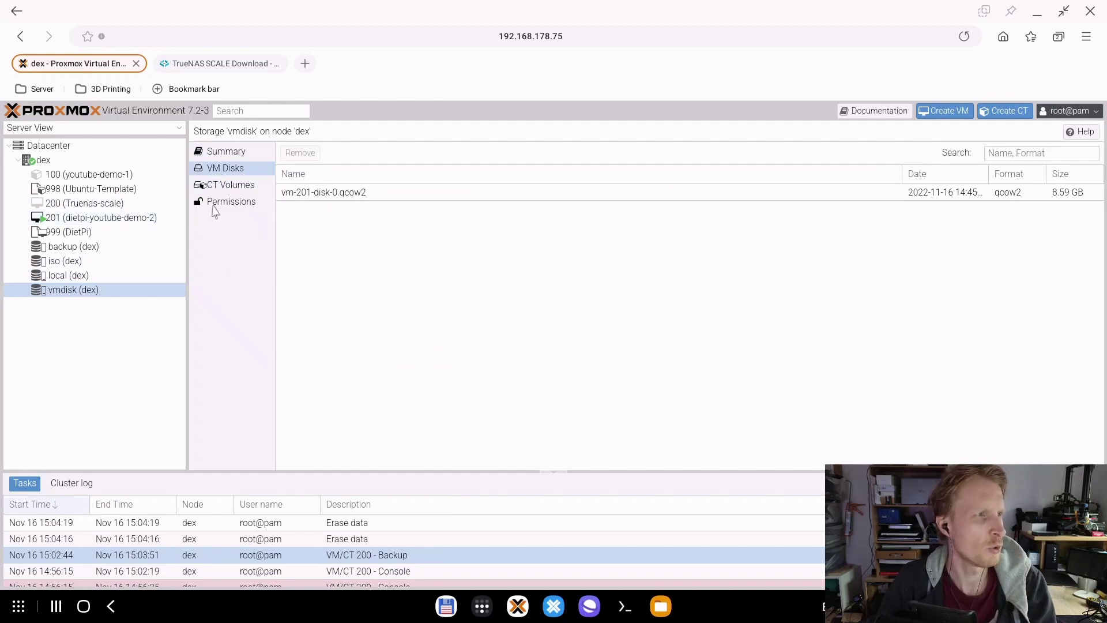
left_click(79, 222)
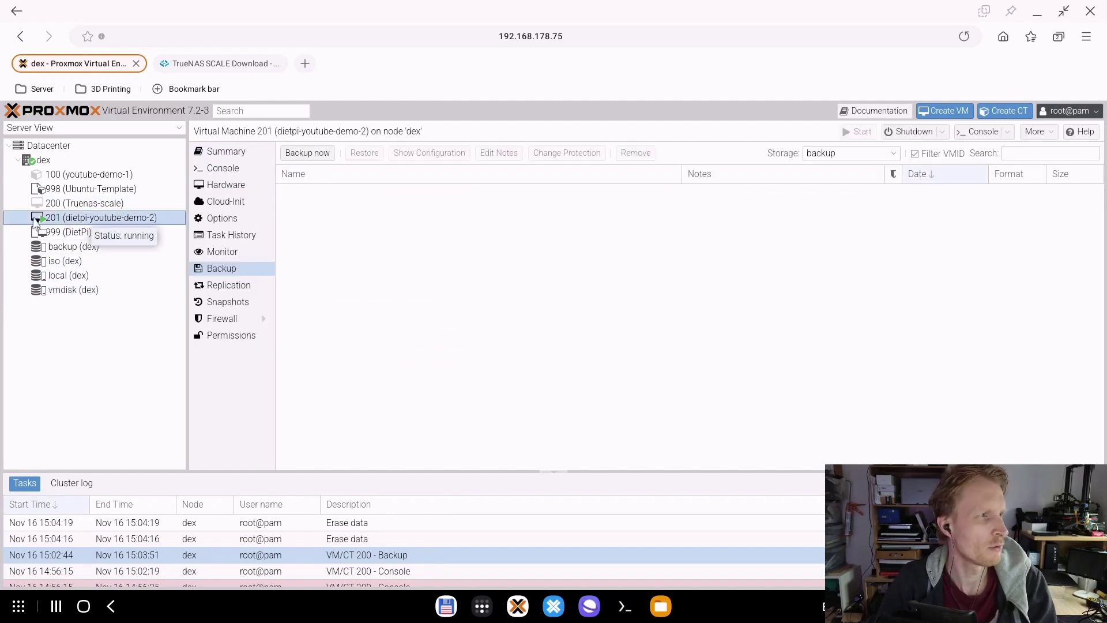
left_click(238, 186)
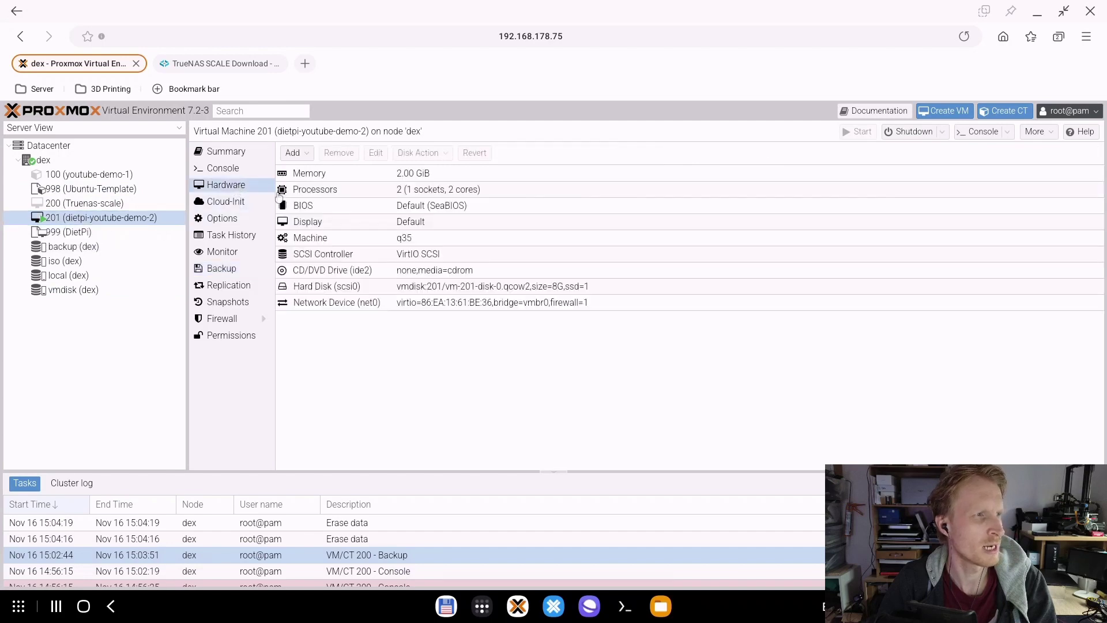
left_click(409, 288)
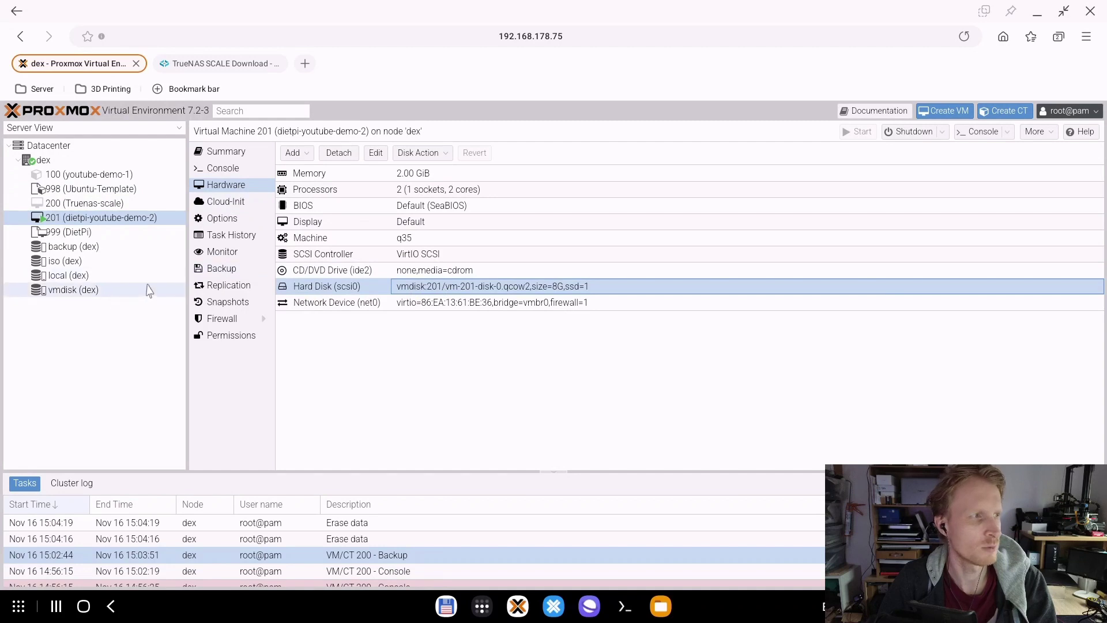
Move the scsi0 disk to local storage, deleting the source copy
left_click(420, 153)
left_click(431, 169)
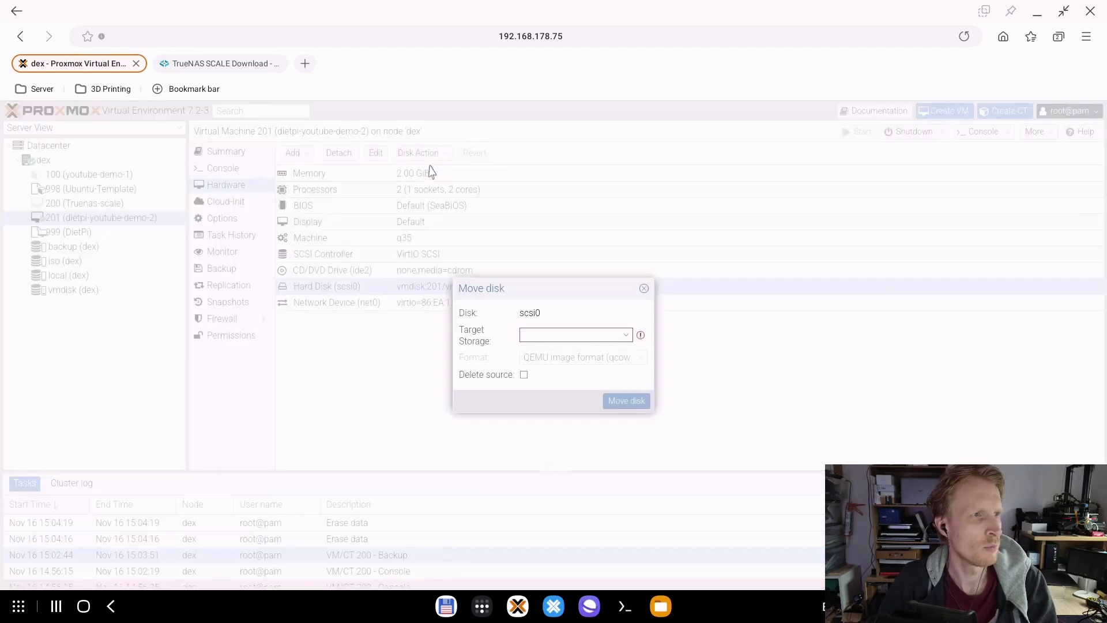
left_click(550, 336)
left_click(541, 372)
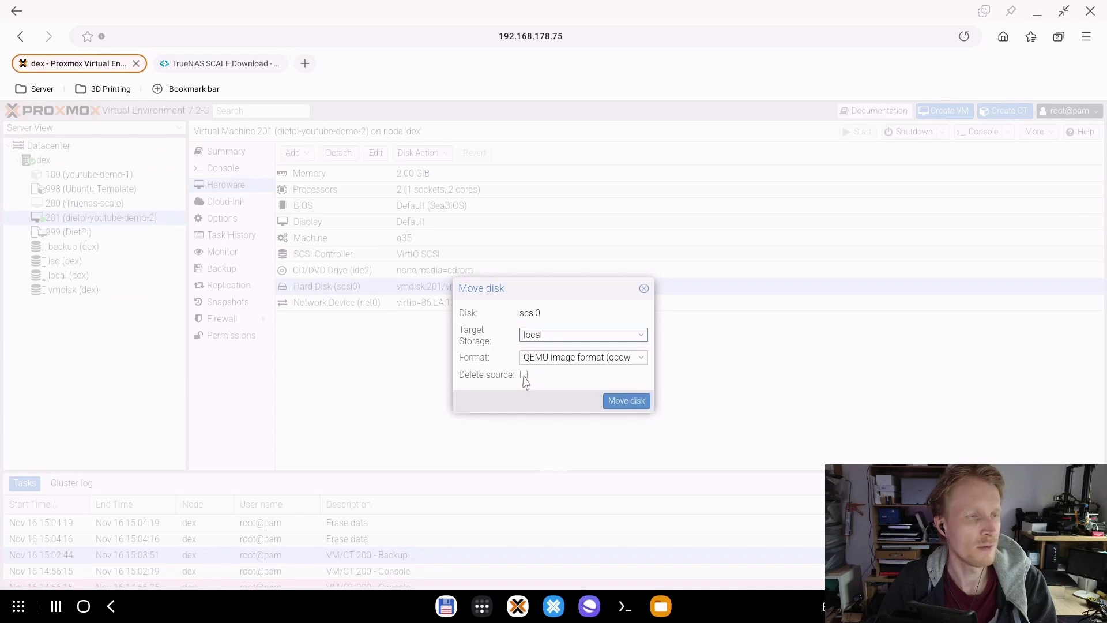
left_click(525, 376)
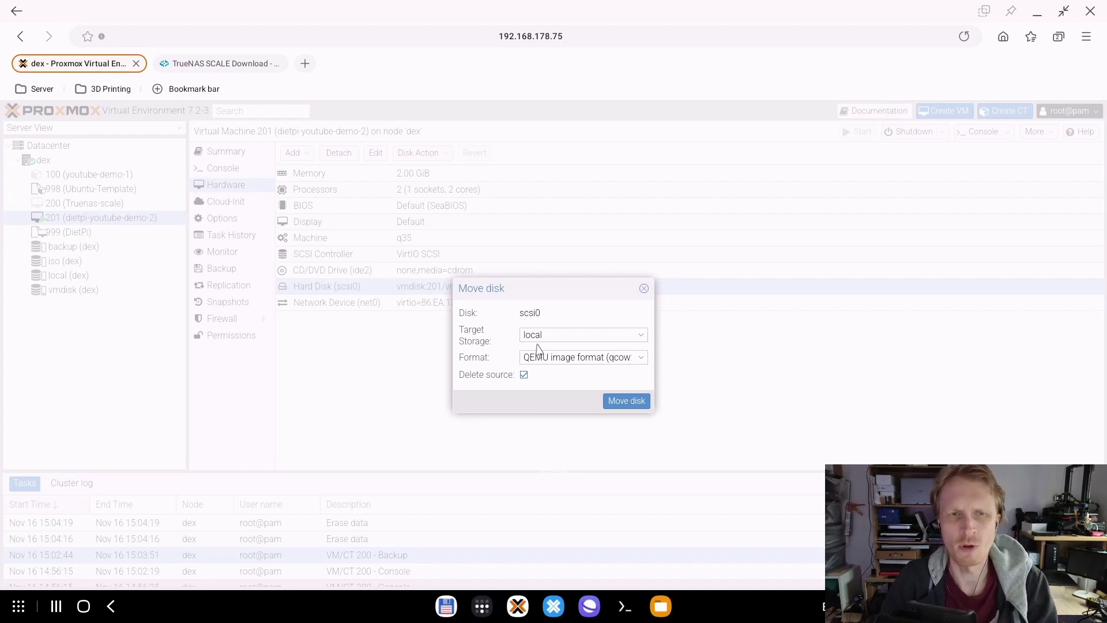
left_click(626, 406)
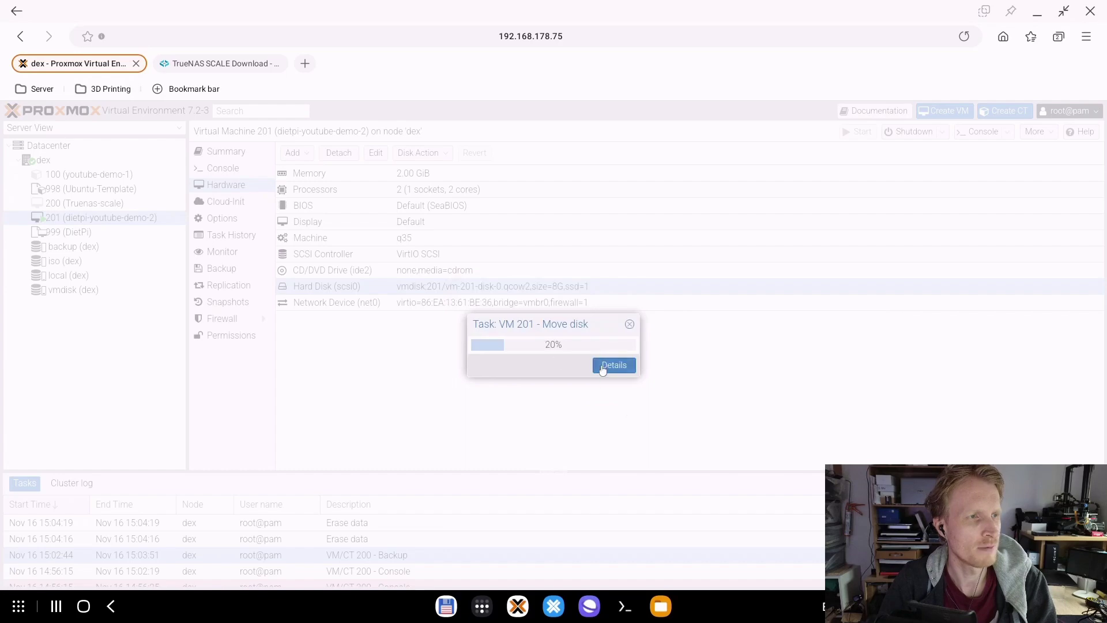
Close the move task and browse the local and iso storage contents
left_click(773, 212)
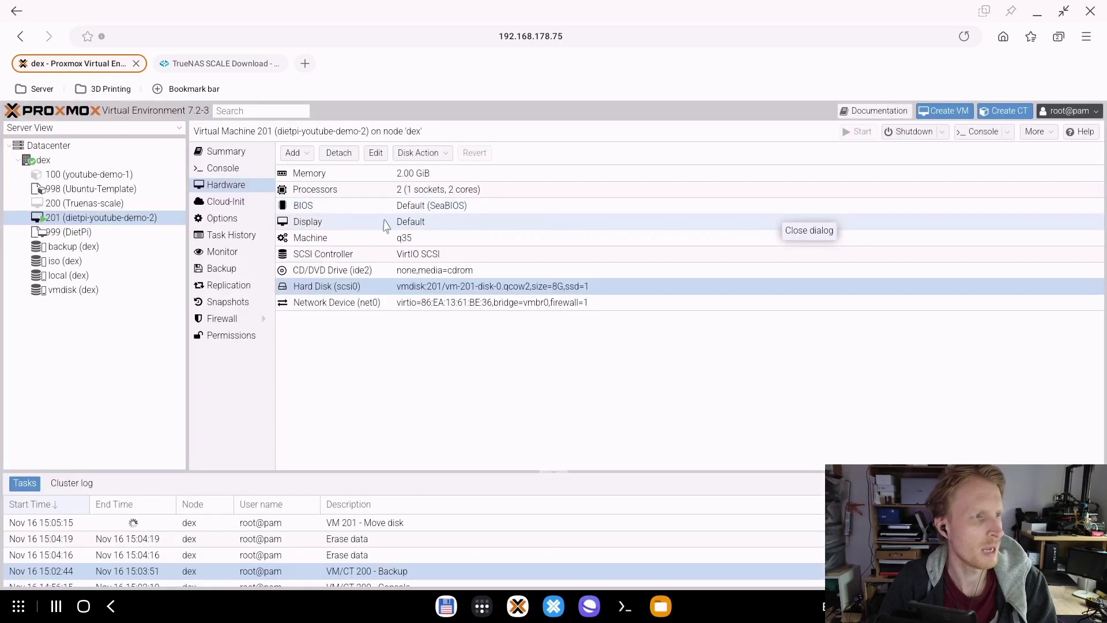
left_click(69, 275)
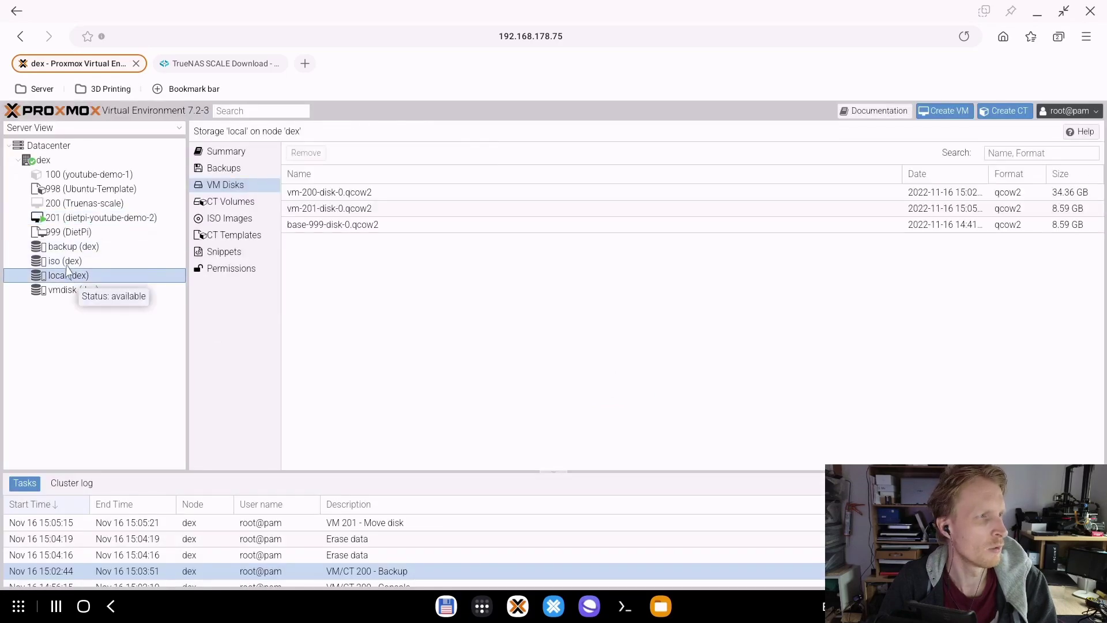
left_click(66, 262)
left_click(222, 168)
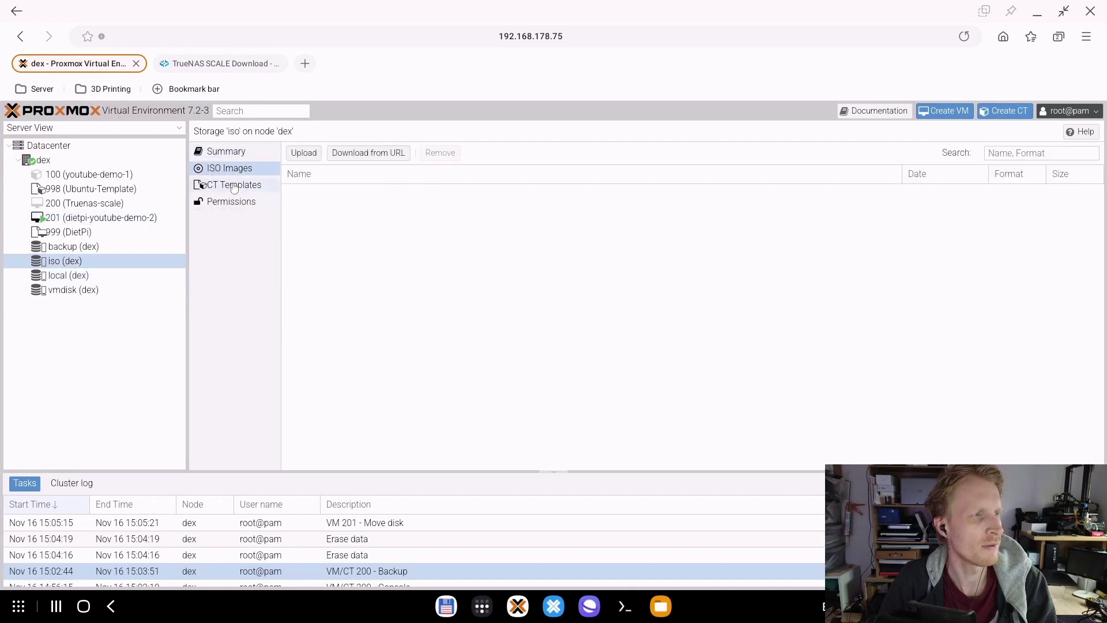
left_click(234, 186)
left_click(233, 205)
left_click(229, 153)
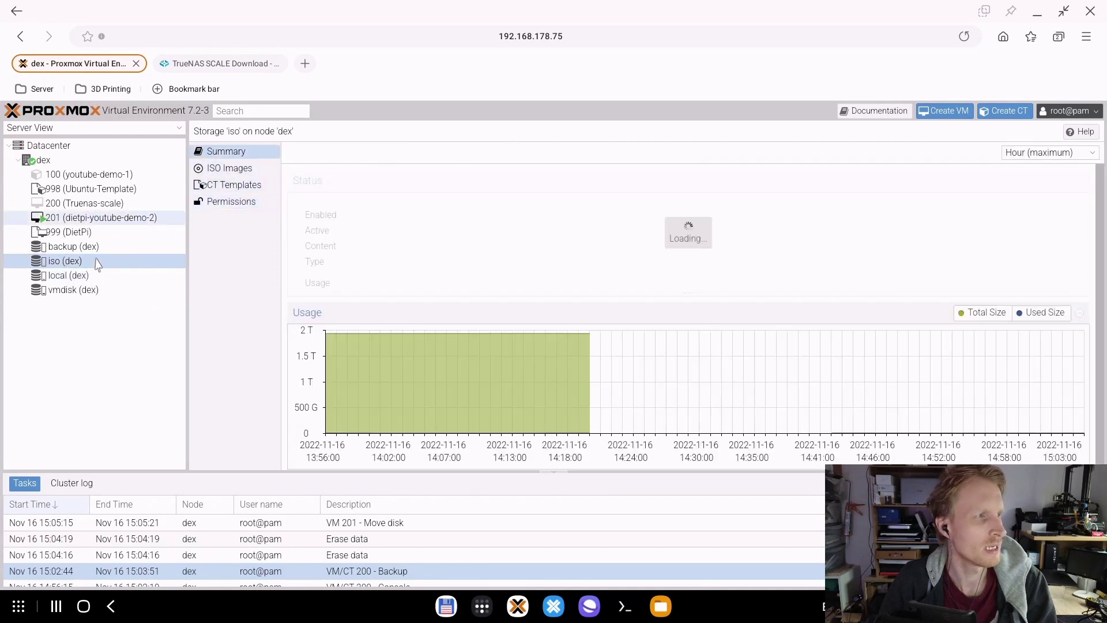
Browse the backup storage and confirm vmdisk storage now holds no disks
left_click(91, 250)
left_click(224, 169)
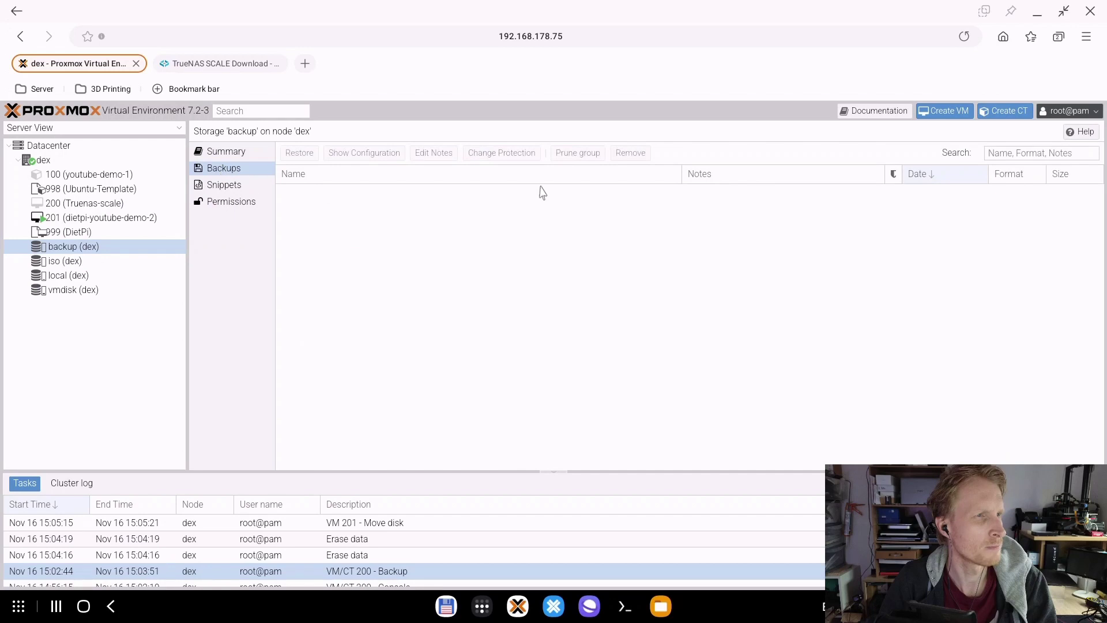
left_click(231, 191)
left_click(227, 203)
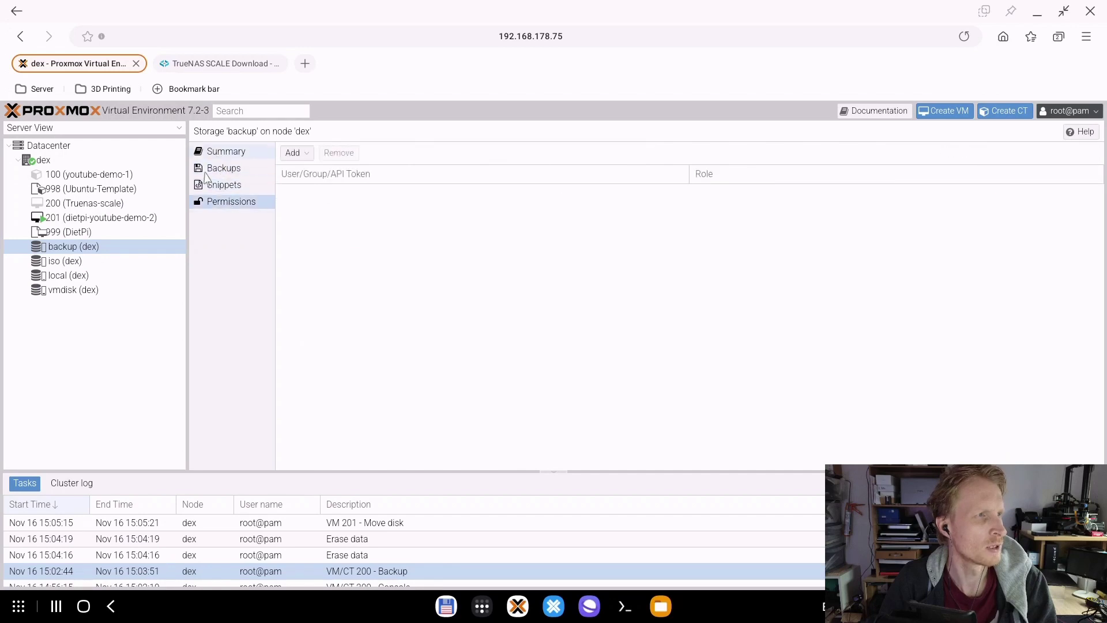
left_click(222, 153)
left_click(73, 290)
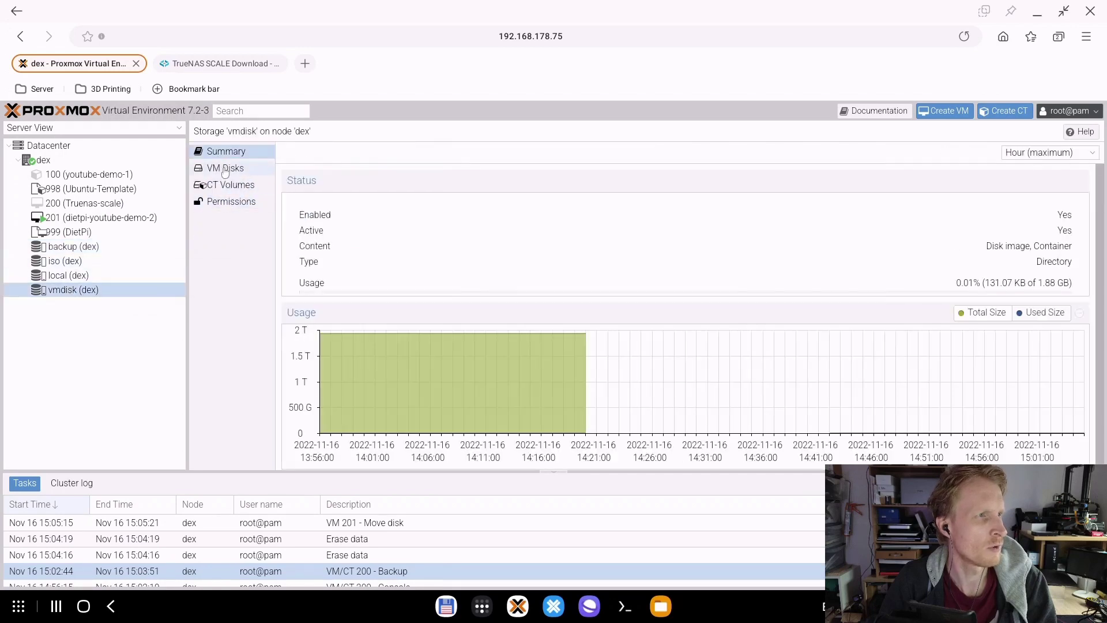
left_click(225, 168)
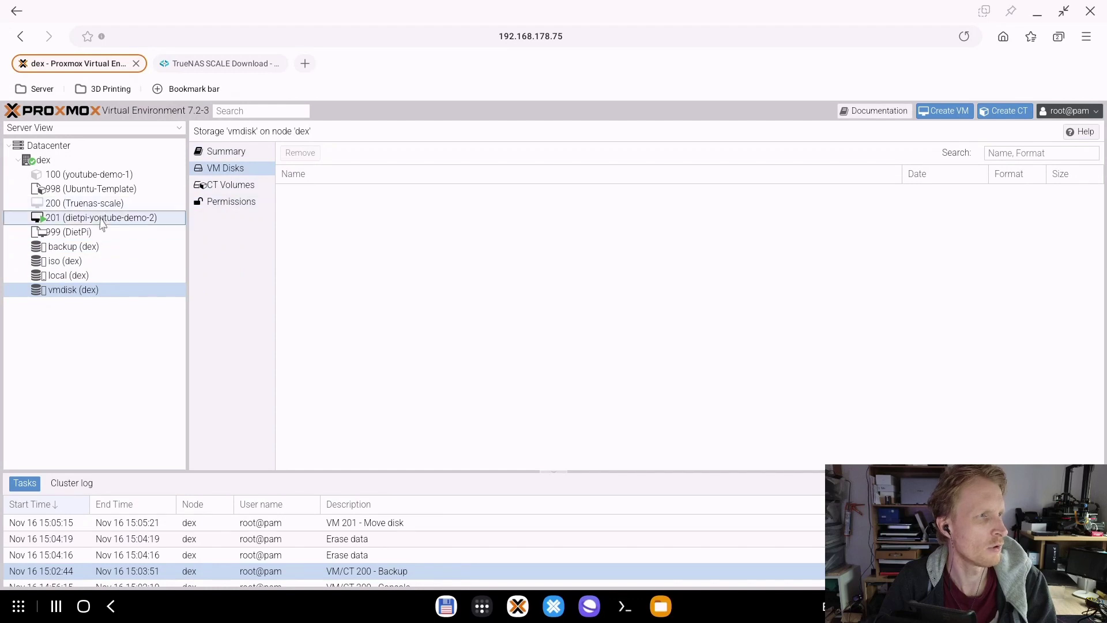
Confirm VM 201's hard disk now resides on local storage
left_click(60, 221)
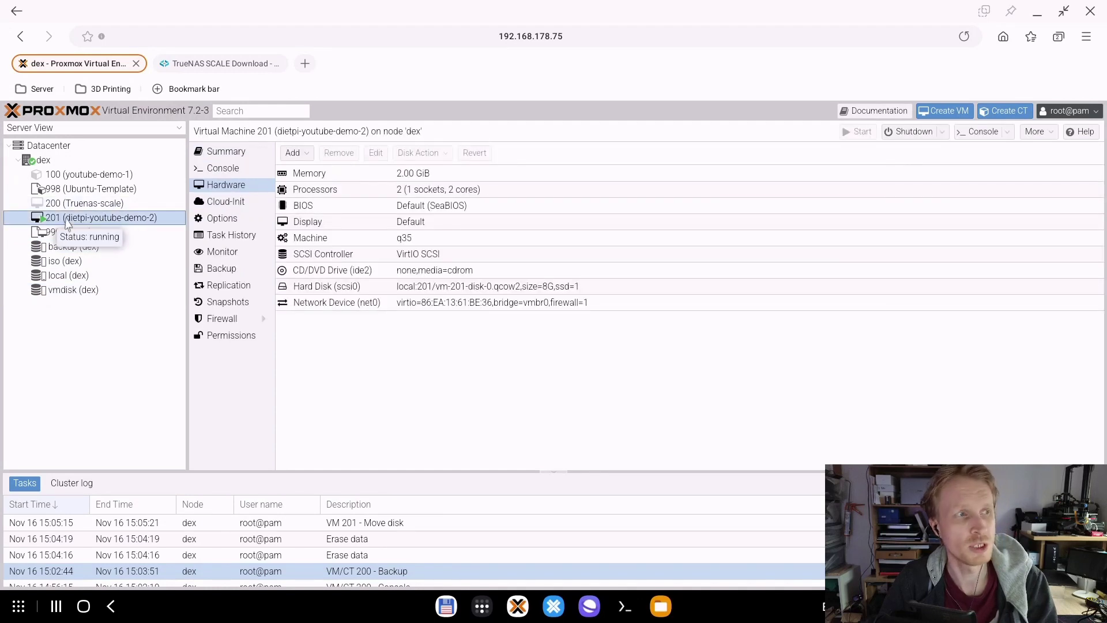
left_click(425, 288)
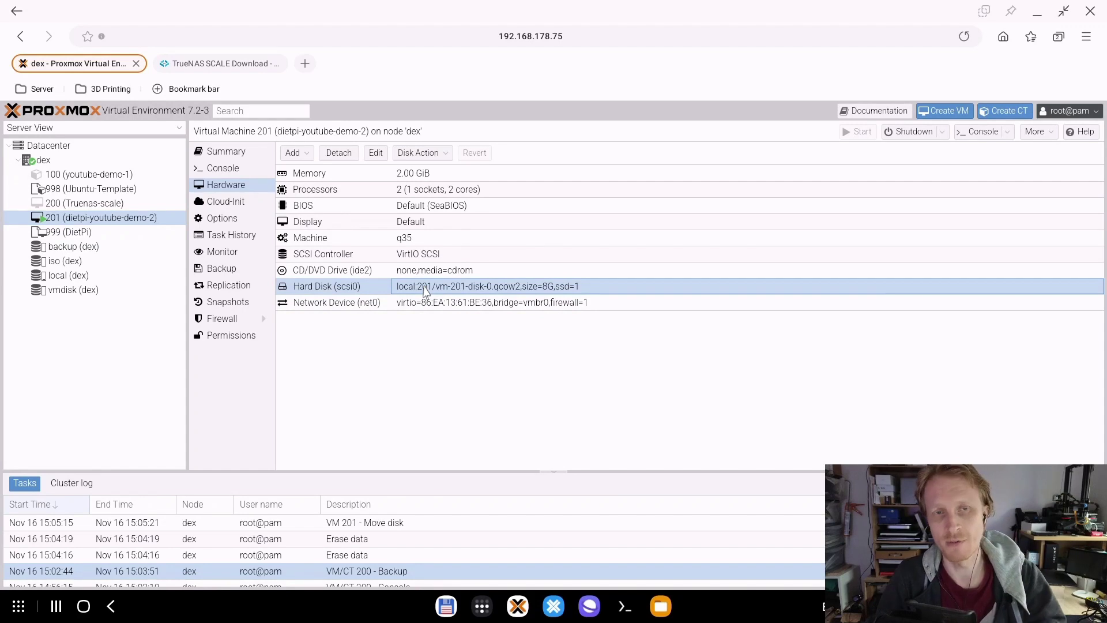
left_click(57, 148)
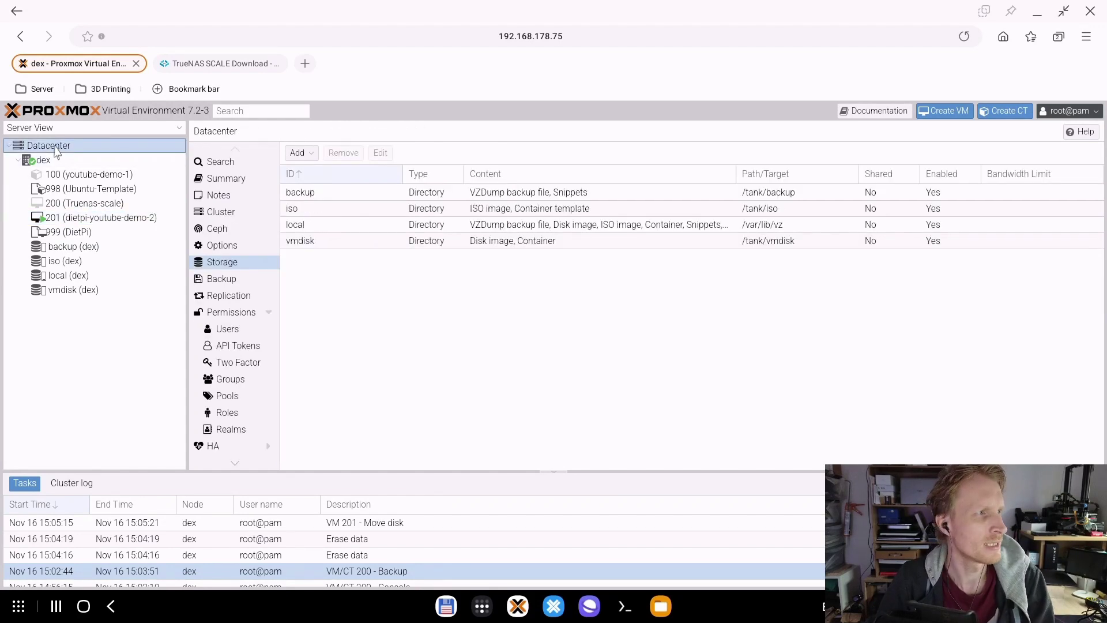
Remove the backup, iso and vmdisk storage entries, leaving only local
left_click(323, 195)
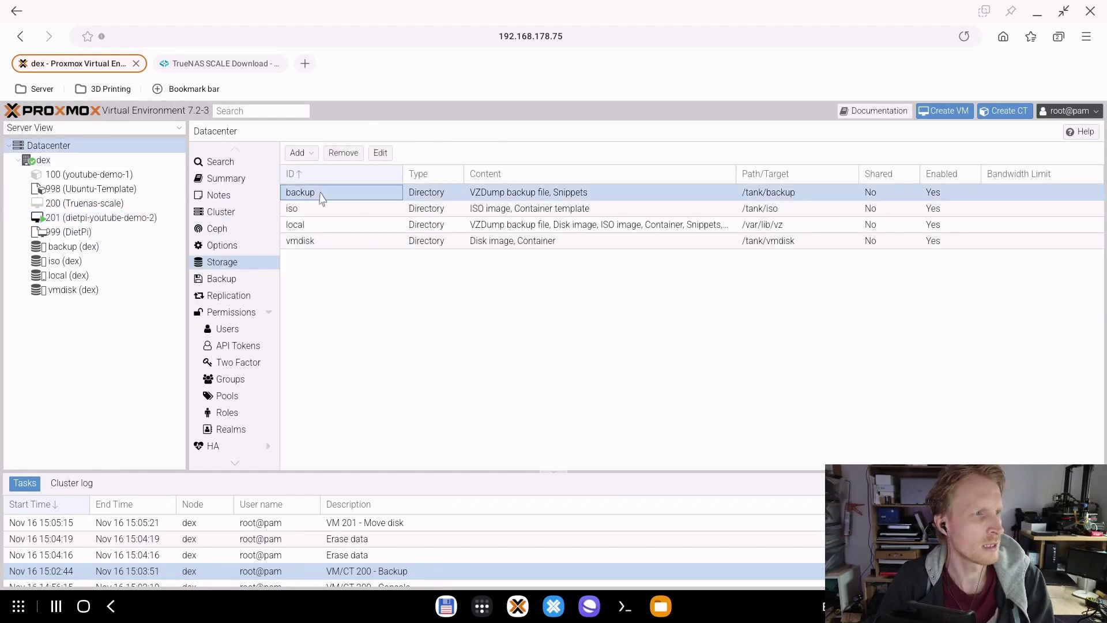
left_click(344, 153)
left_click(531, 373)
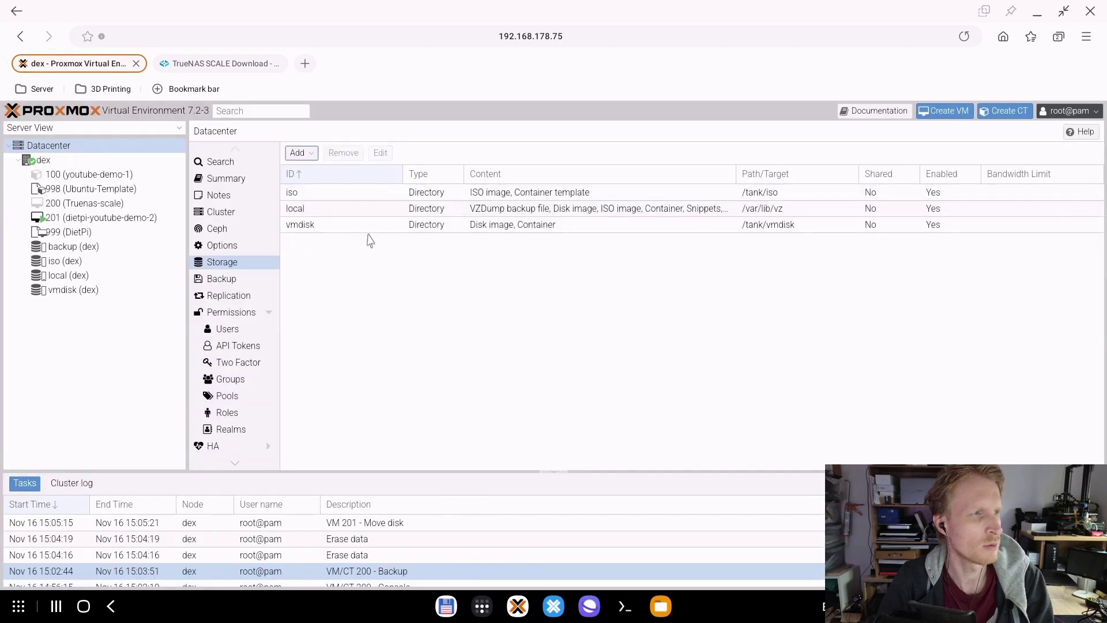
left_click(335, 195)
left_click(344, 152)
left_click(528, 372)
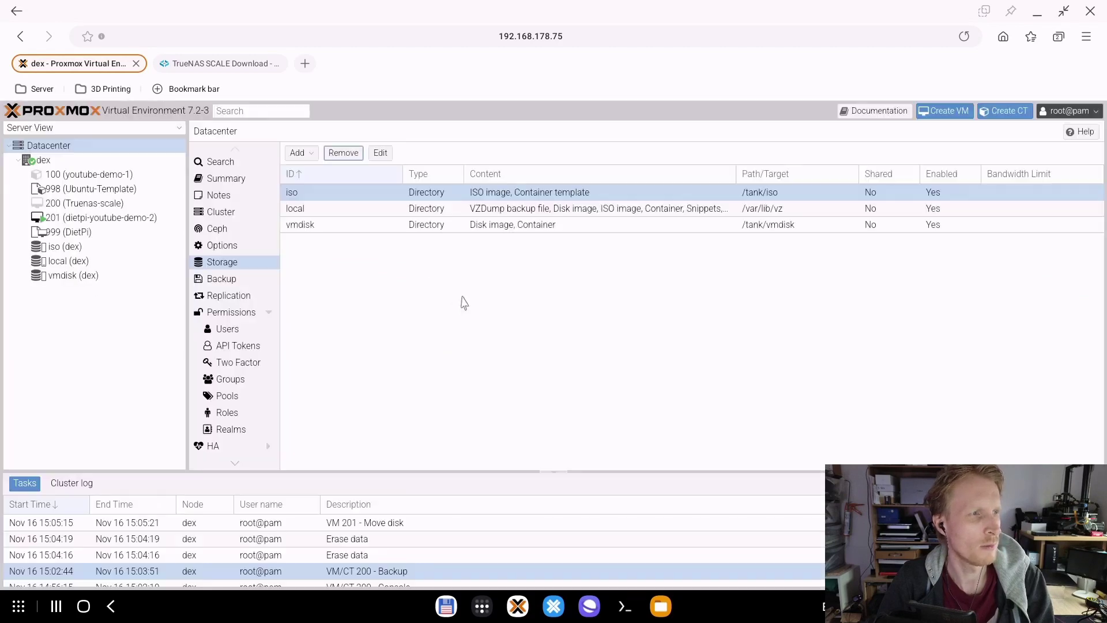
left_click(335, 214)
left_click(340, 154)
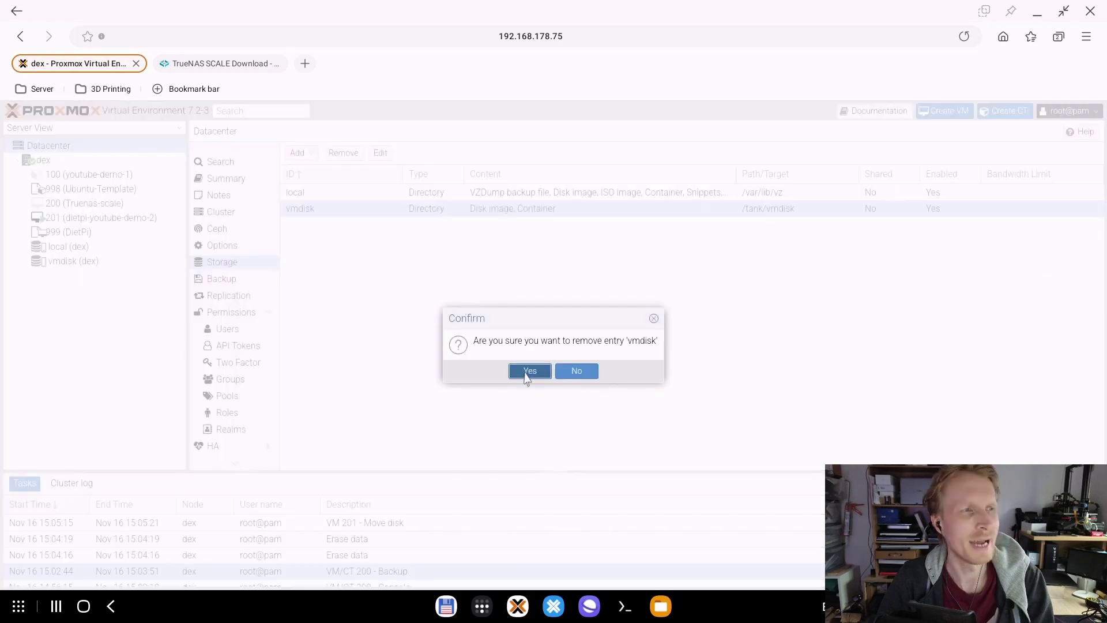
left_click(527, 373)
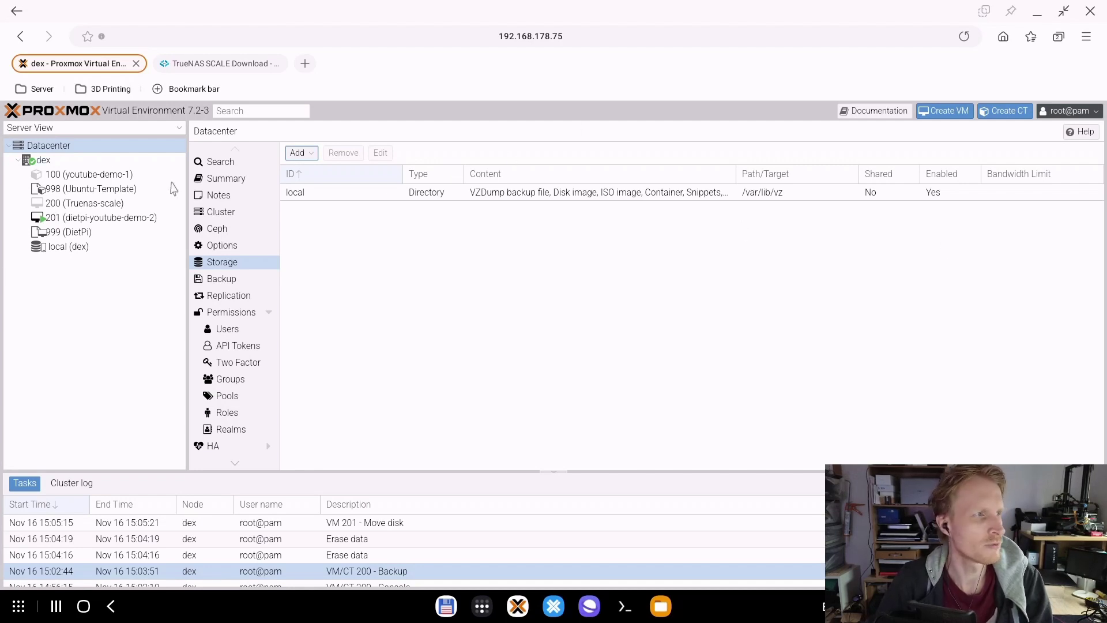
left_click(64, 164)
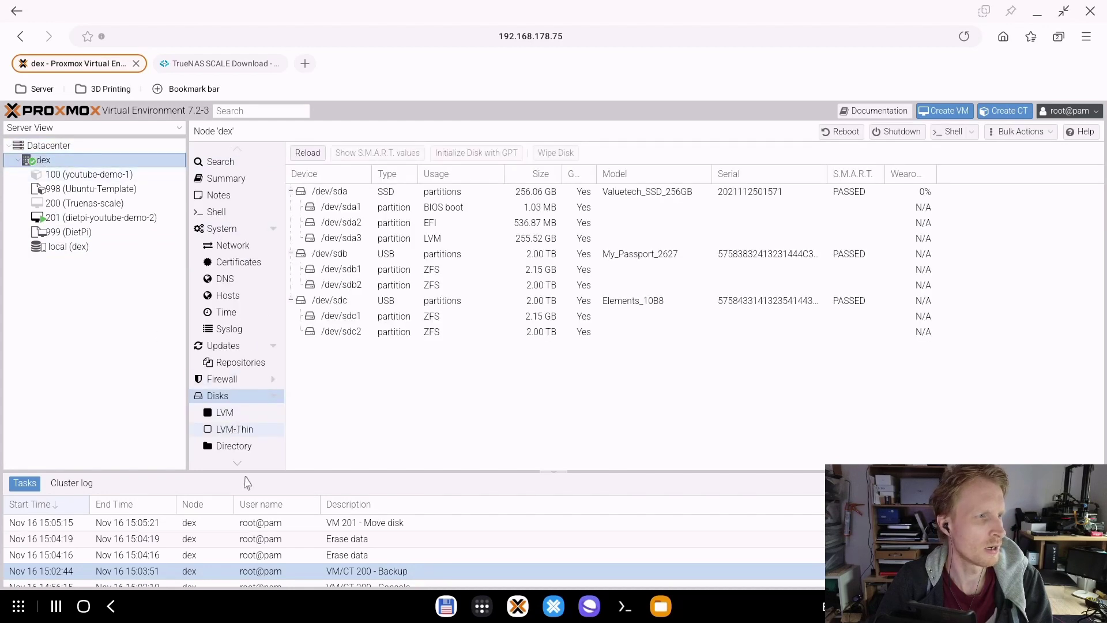
Destroy ZFS pool tank, confirming with 'tank' and cleaning up disks and storage config
left_click(556, 476)
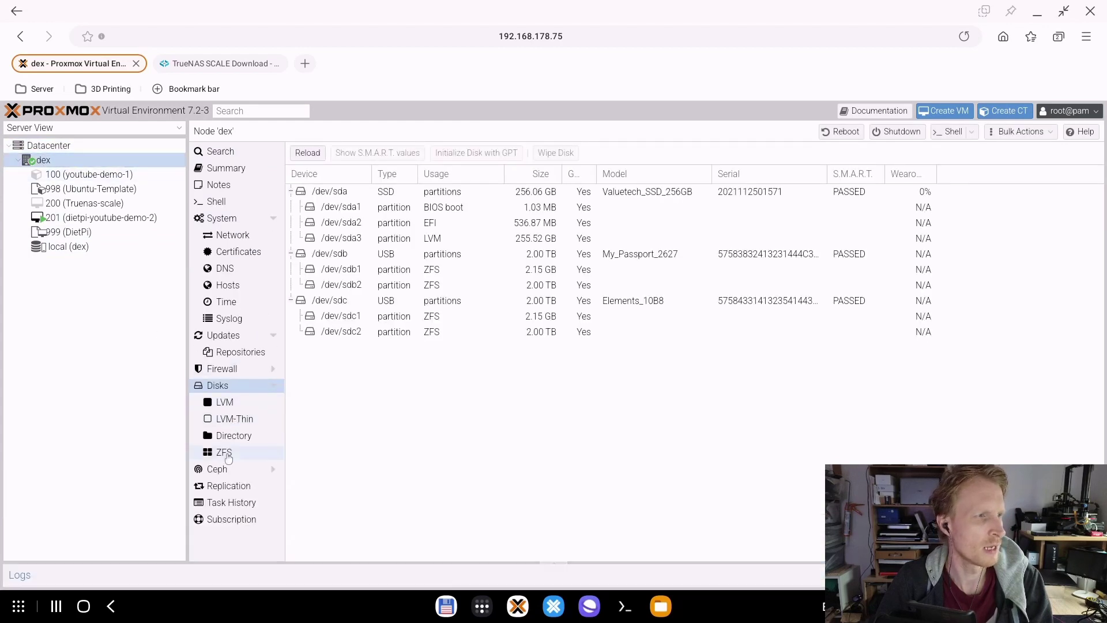
left_click(224, 453)
left_click(362, 196)
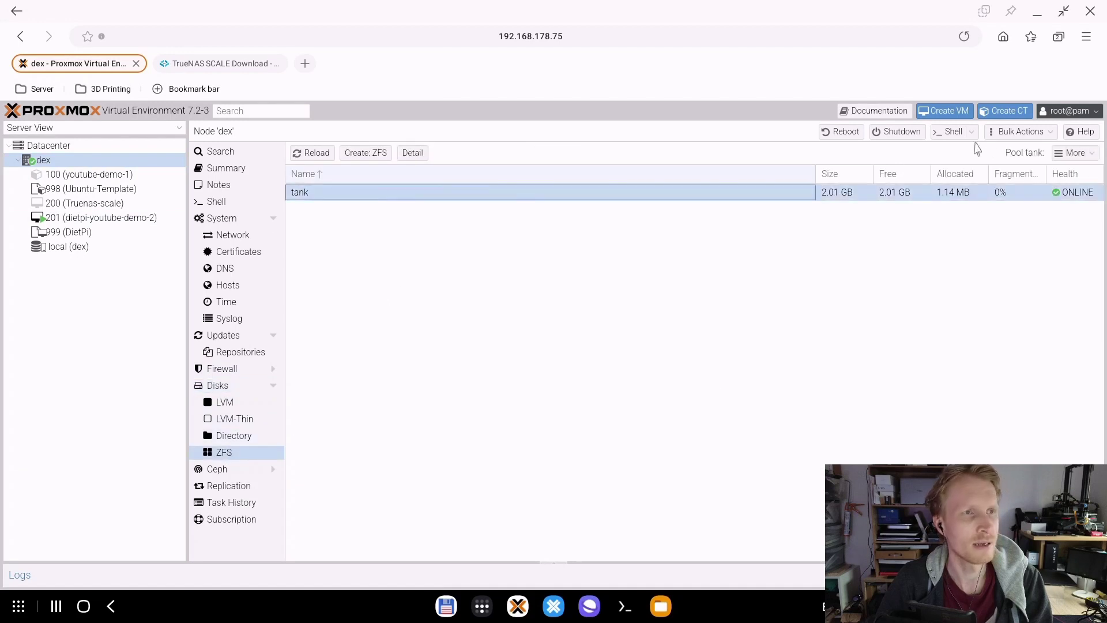
left_click(1085, 153)
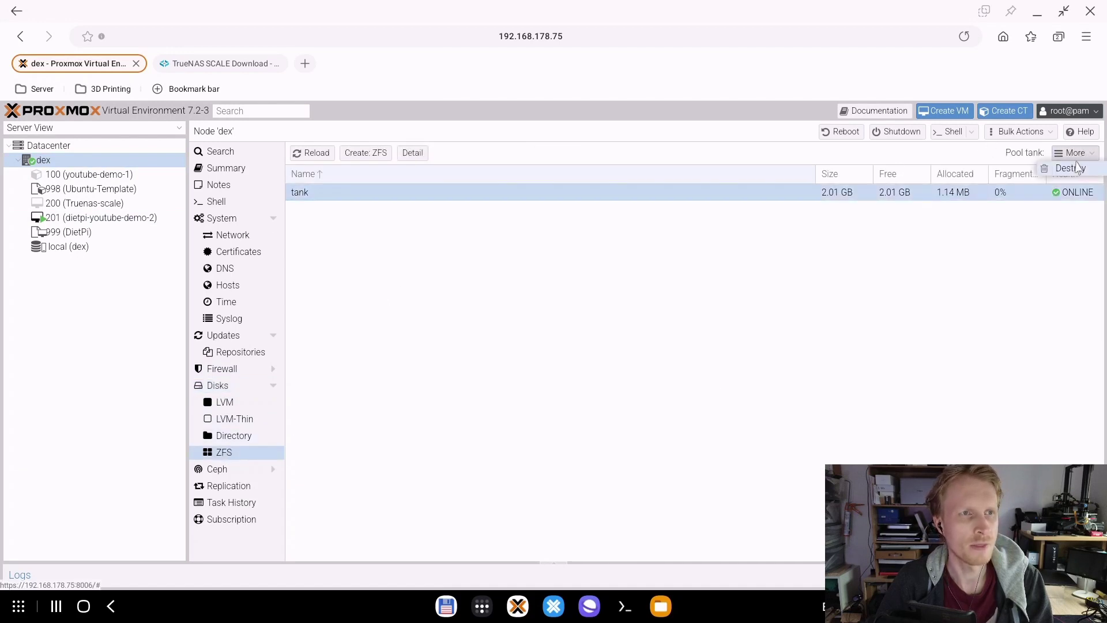
left_click(1071, 168)
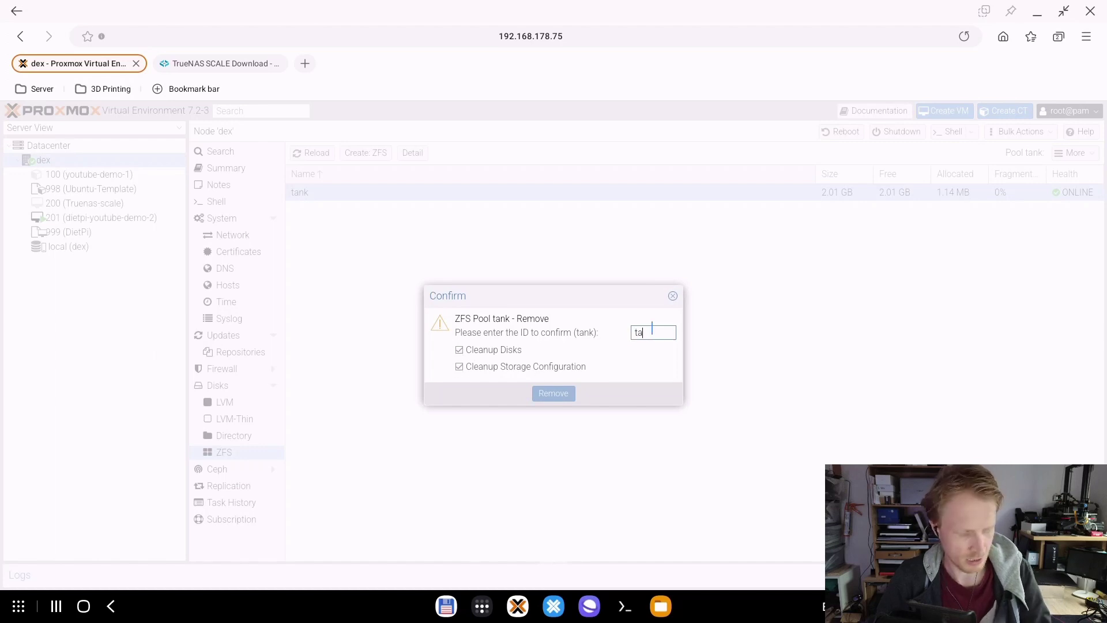
type("tank")
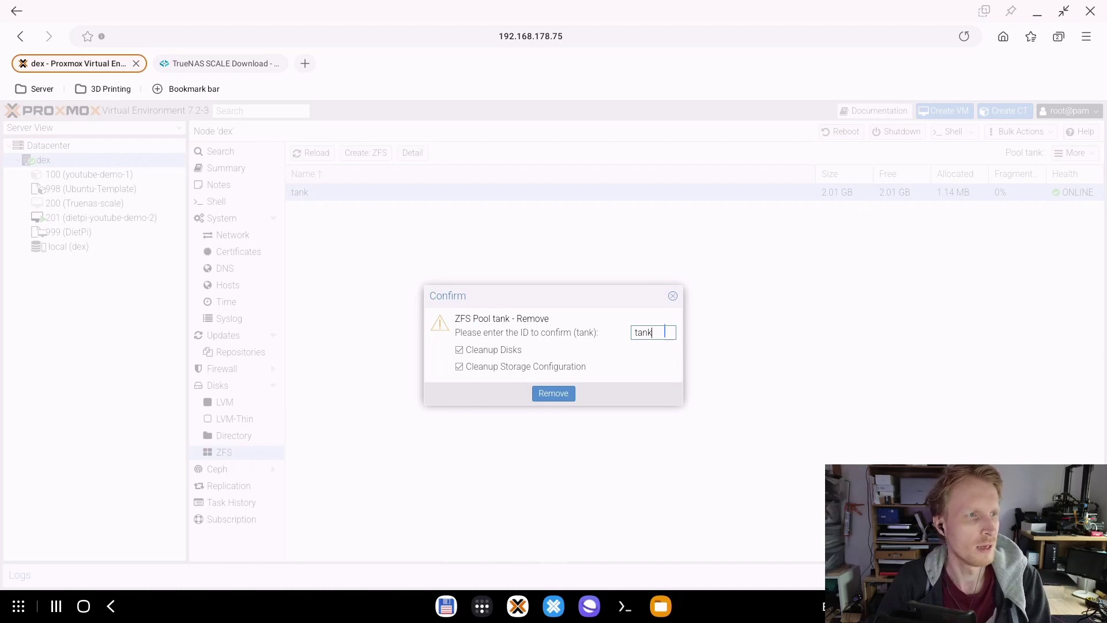
left_click(564, 395)
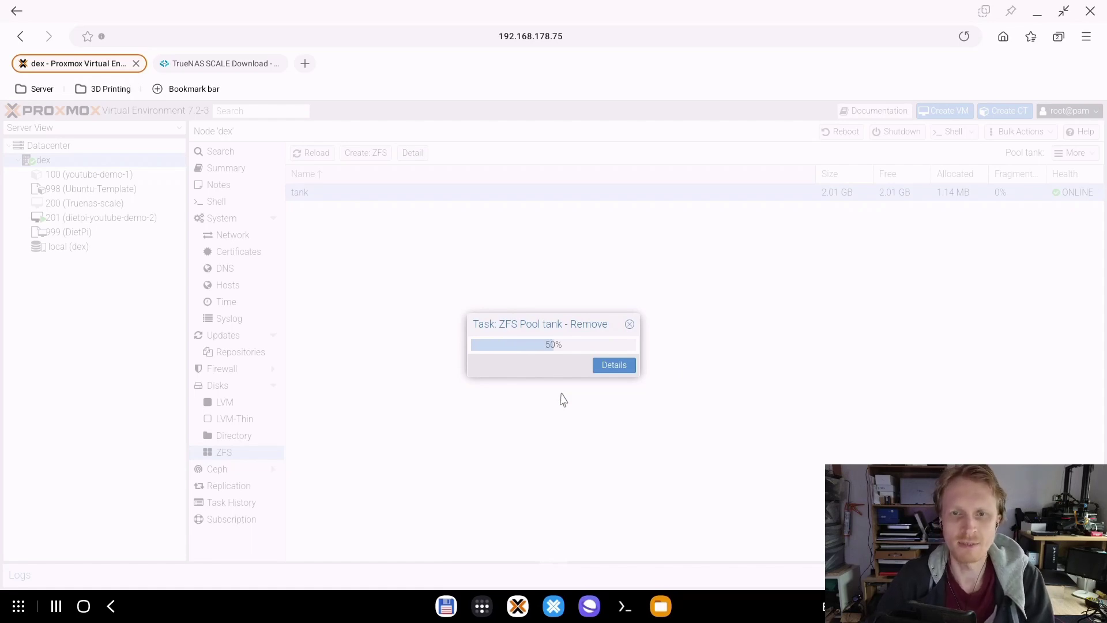
Review the pool removal task's full log, then close it
left_click(614, 365)
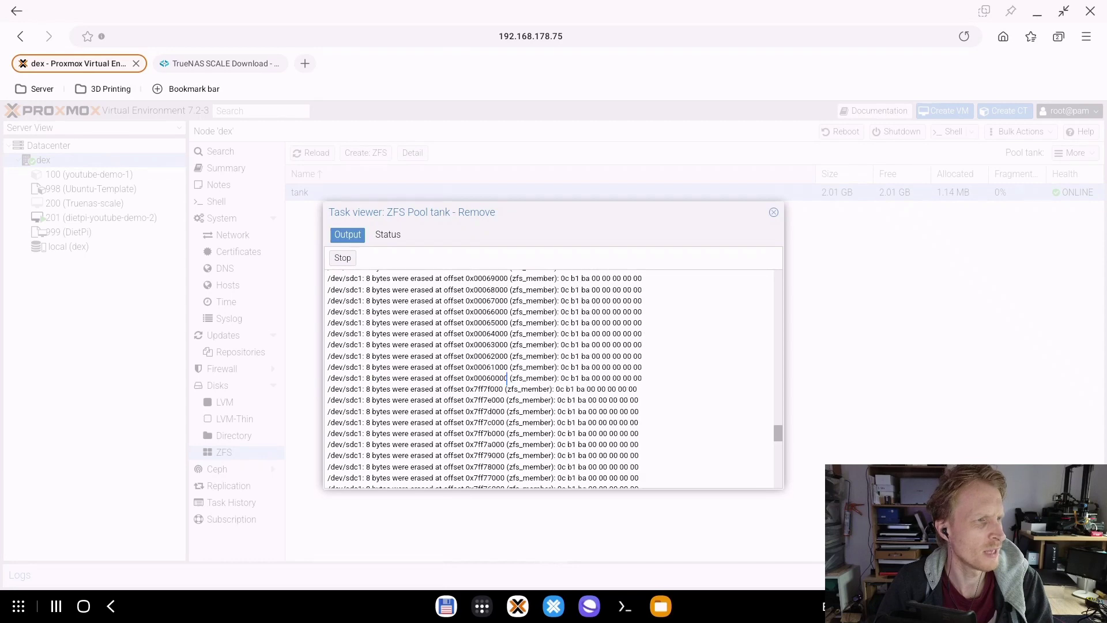
scroll(370, 369, "up", 15)
scroll(355, 346, "down", 15)
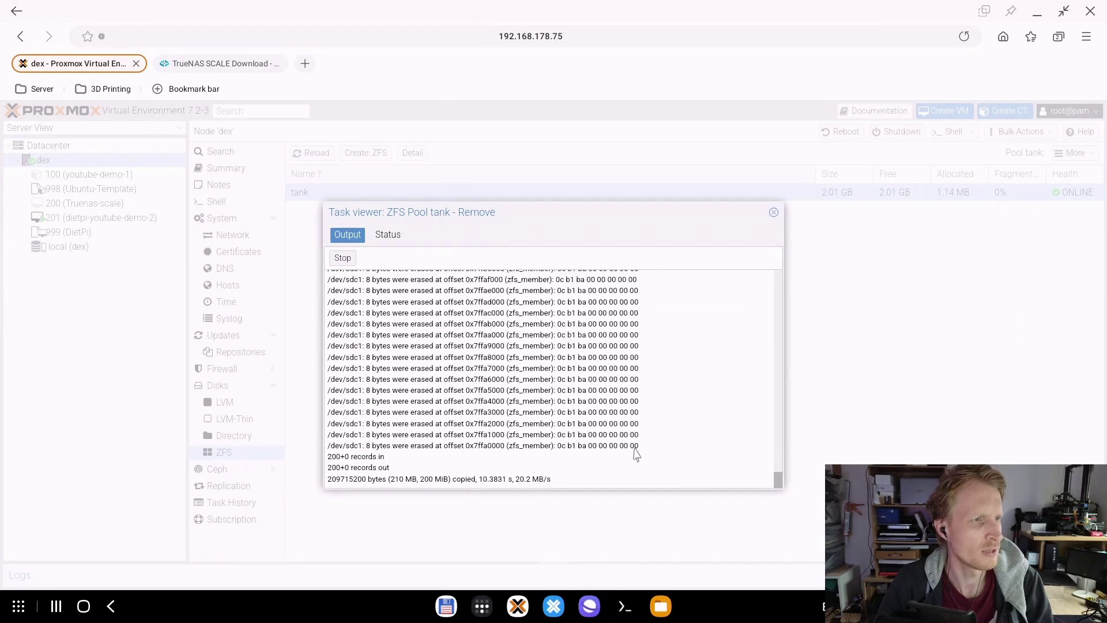
scroll(363, 481, "up", 1)
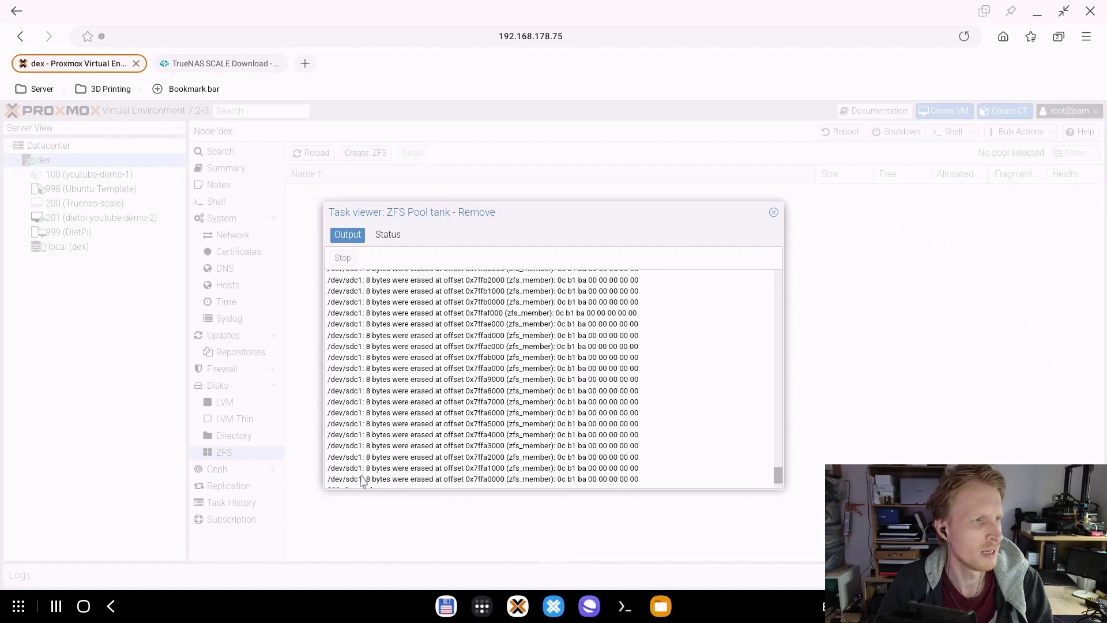
scroll(590, 407, "down", 2)
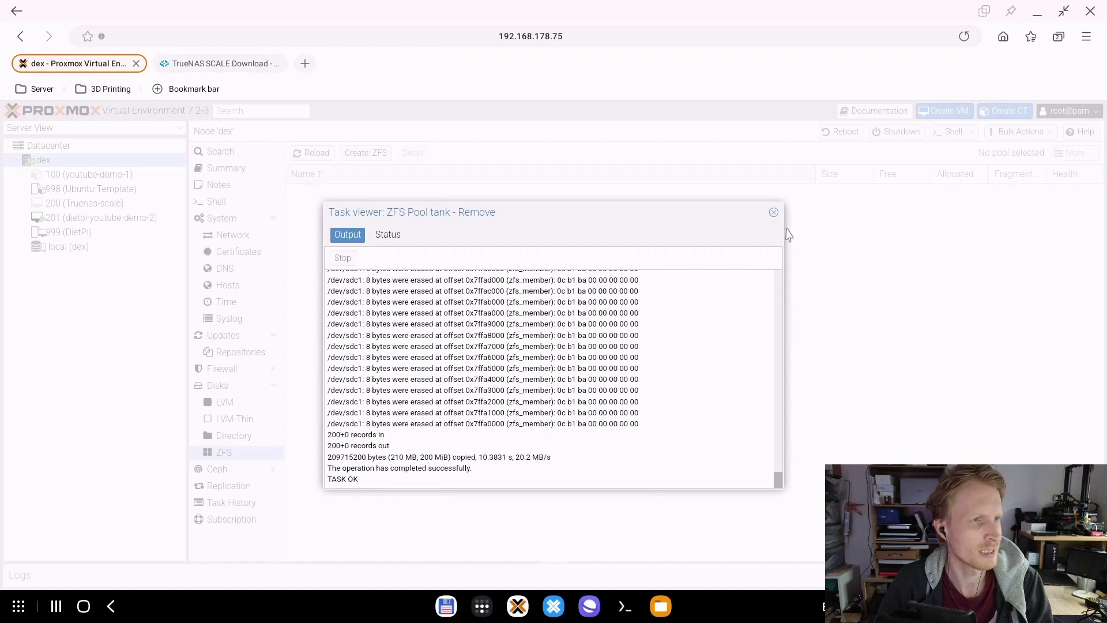
left_click(774, 213)
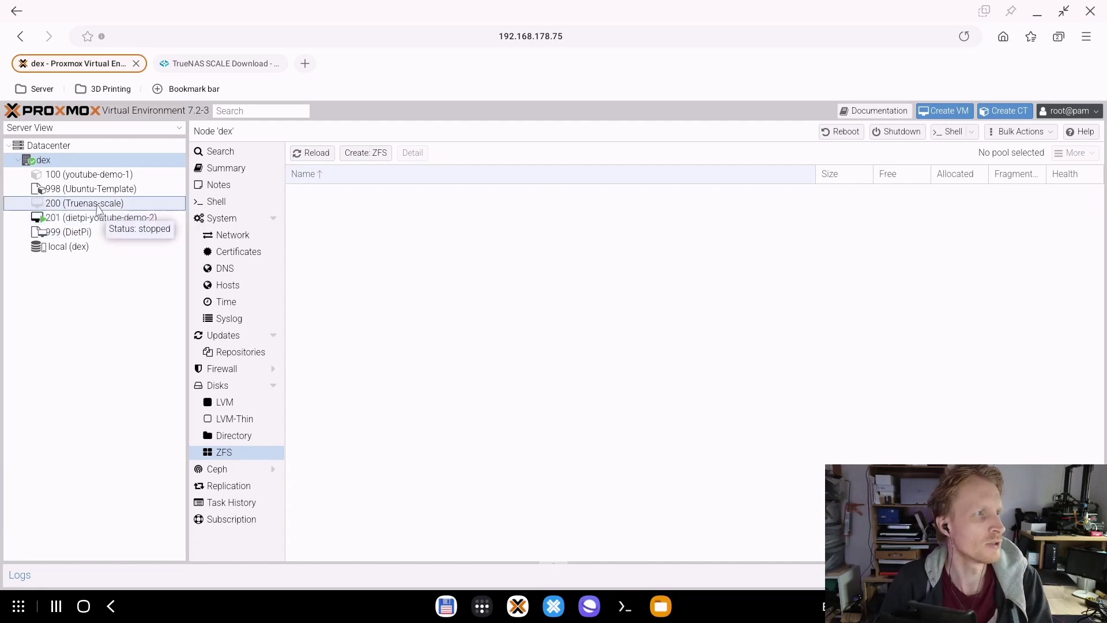
Begin adding a USB device to VM 200, trying ID and port passthrough for Elements 10B8
left_click(74, 205)
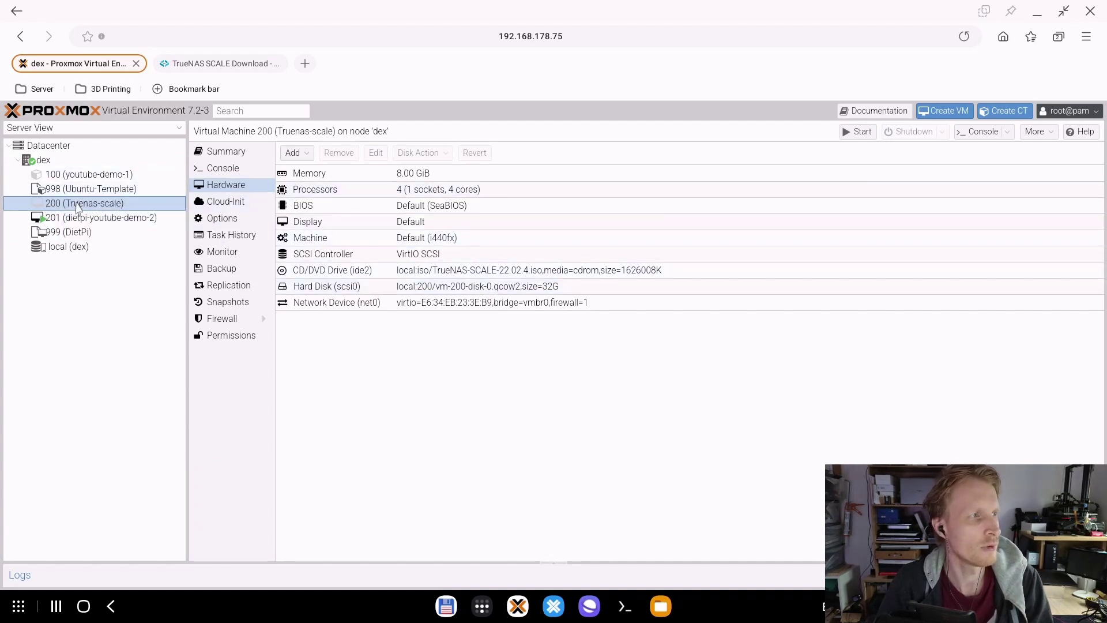
left_click(301, 156)
left_click(326, 238)
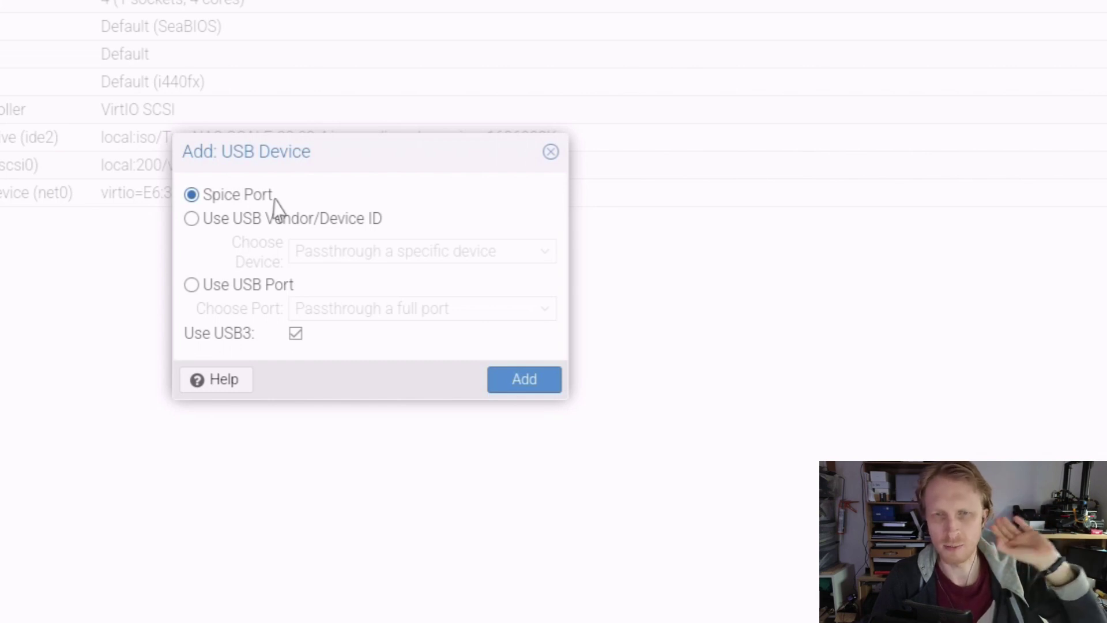
left_click(221, 224)
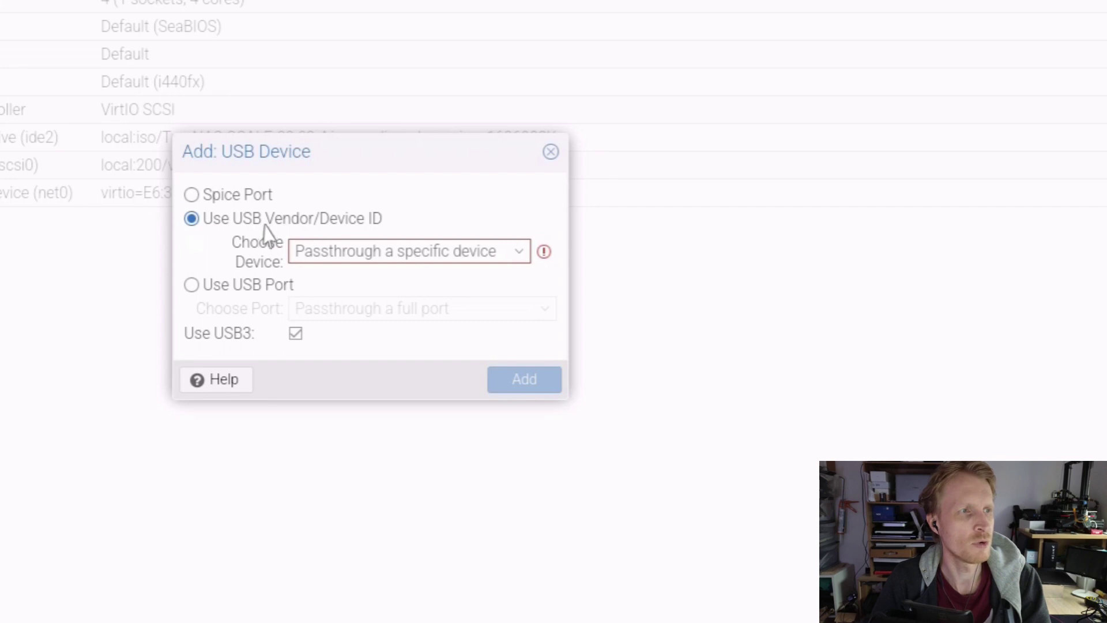
left_click(192, 286)
left_click(226, 223)
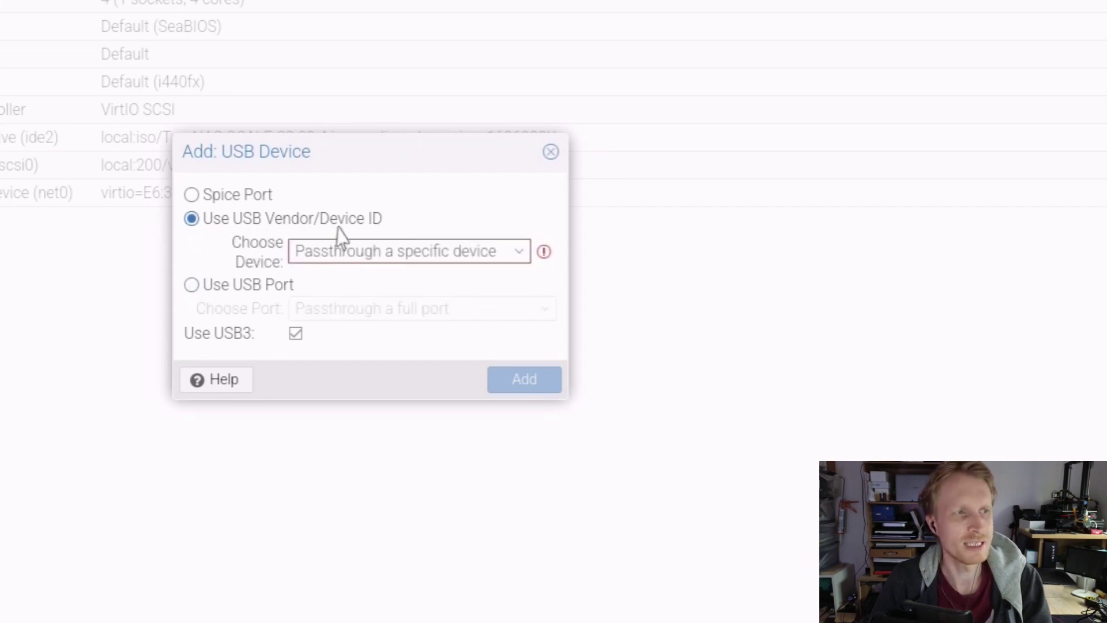
left_click(193, 286)
left_click(390, 309)
left_click(552, 397)
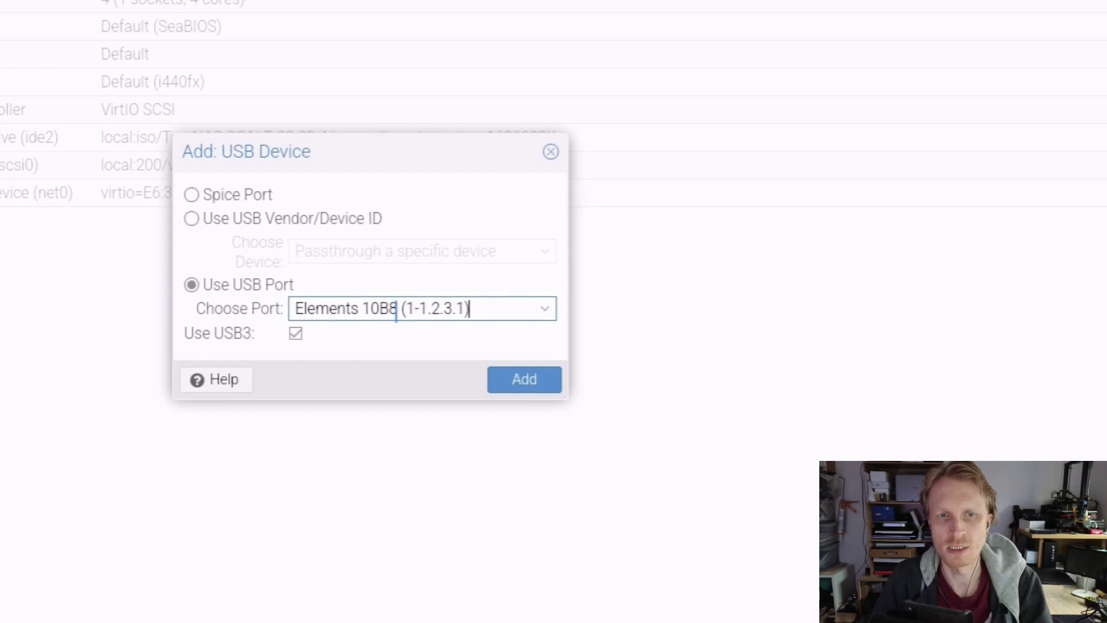
Pass through the Elements 10B8 drive by vendor/device ID with USB3 off
left_click(193, 220)
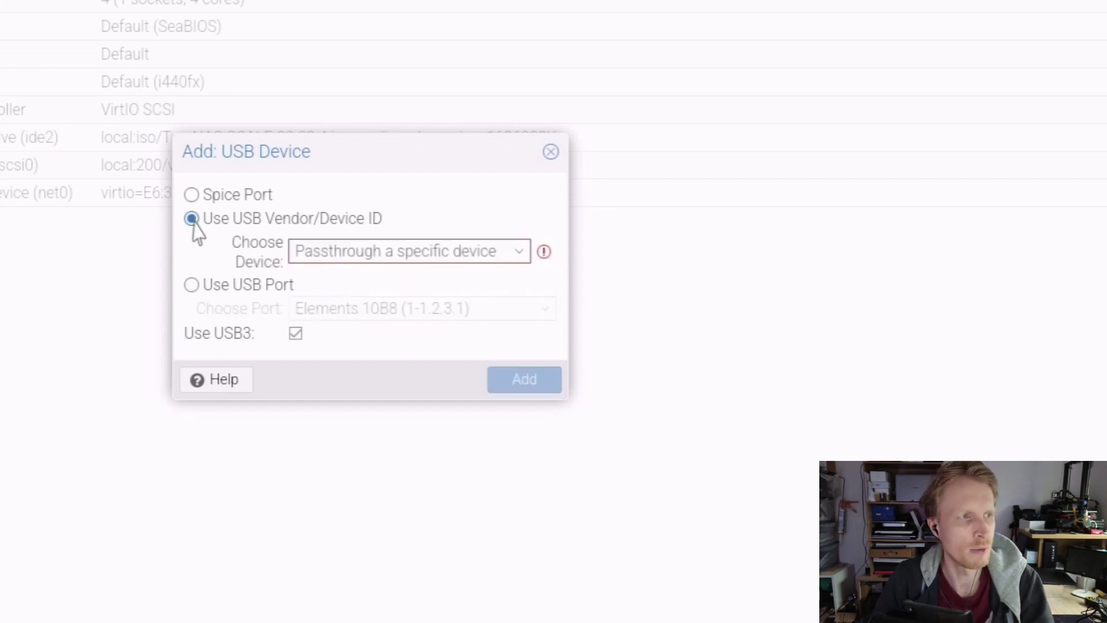
left_click(408, 255)
left_click(566, 337)
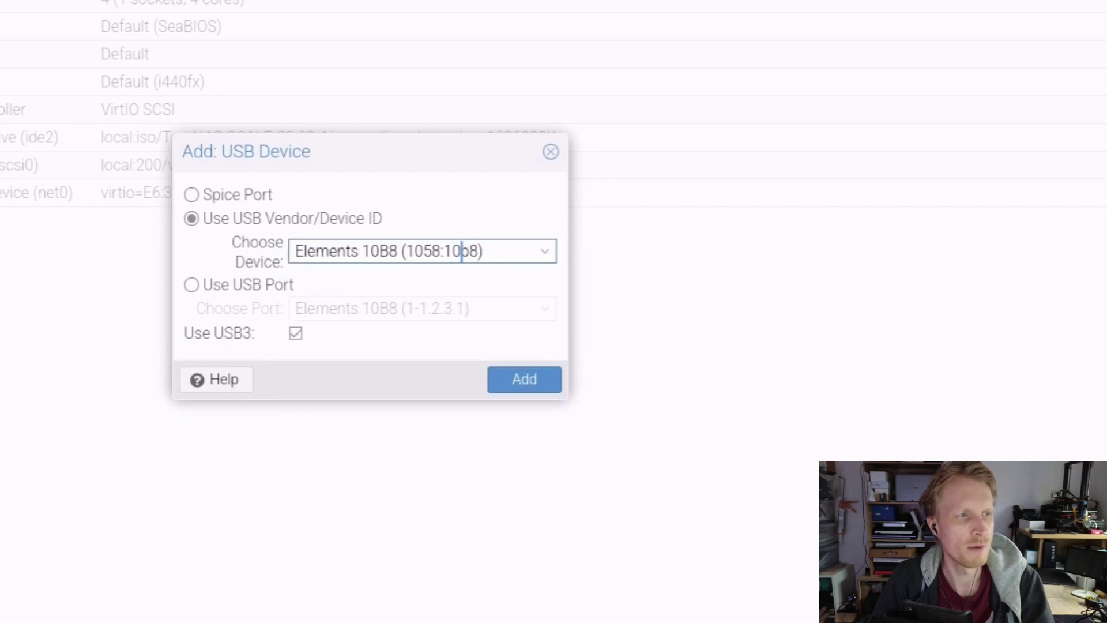
left_click(296, 334)
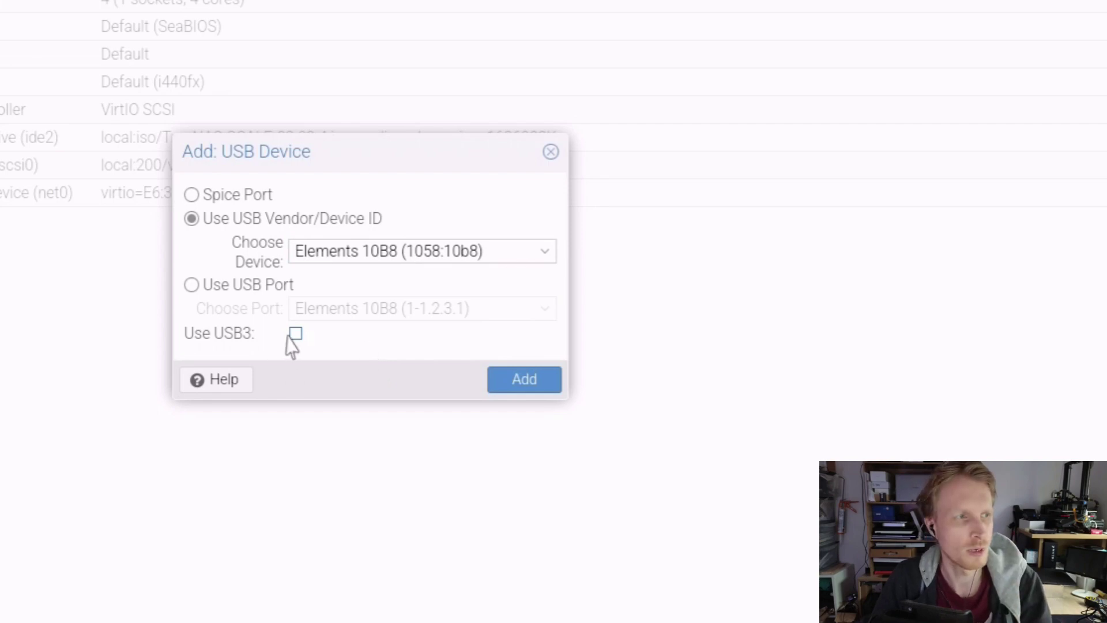
left_click(525, 380)
Add the My Passport 2627 drive as a second USB device by vendor/device ID
left_click(293, 152)
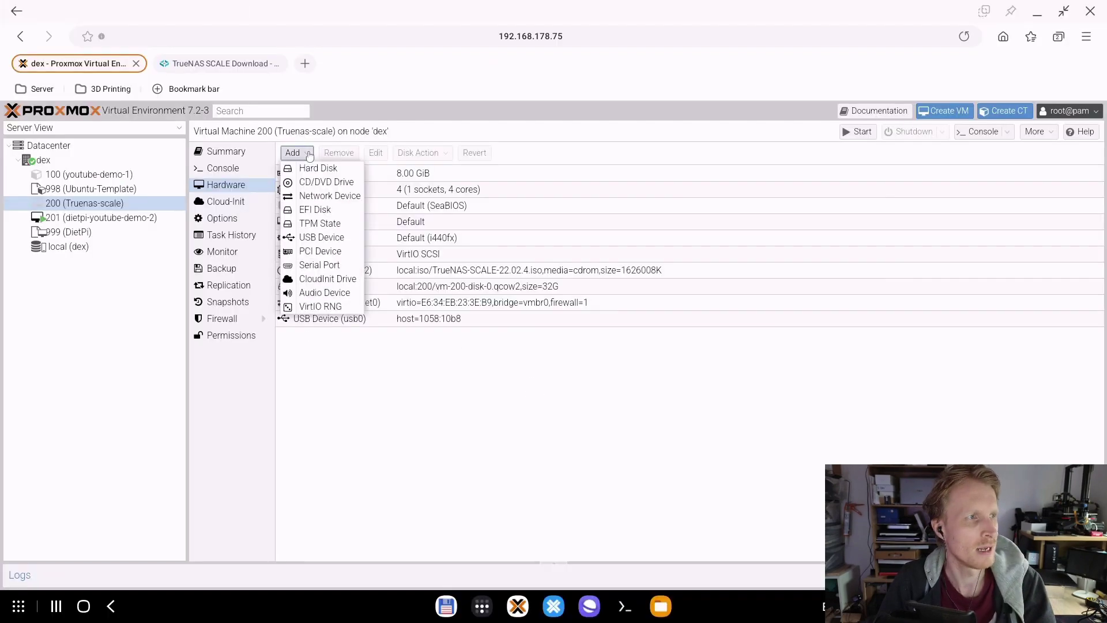
left_click(318, 236)
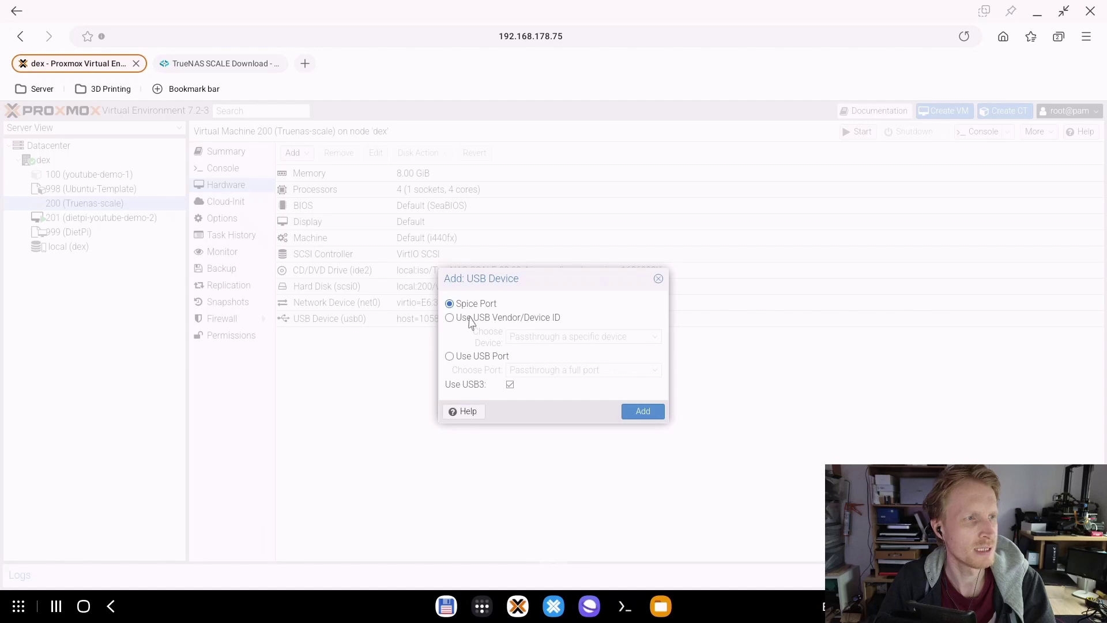
left_click(450, 318)
left_click(558, 337)
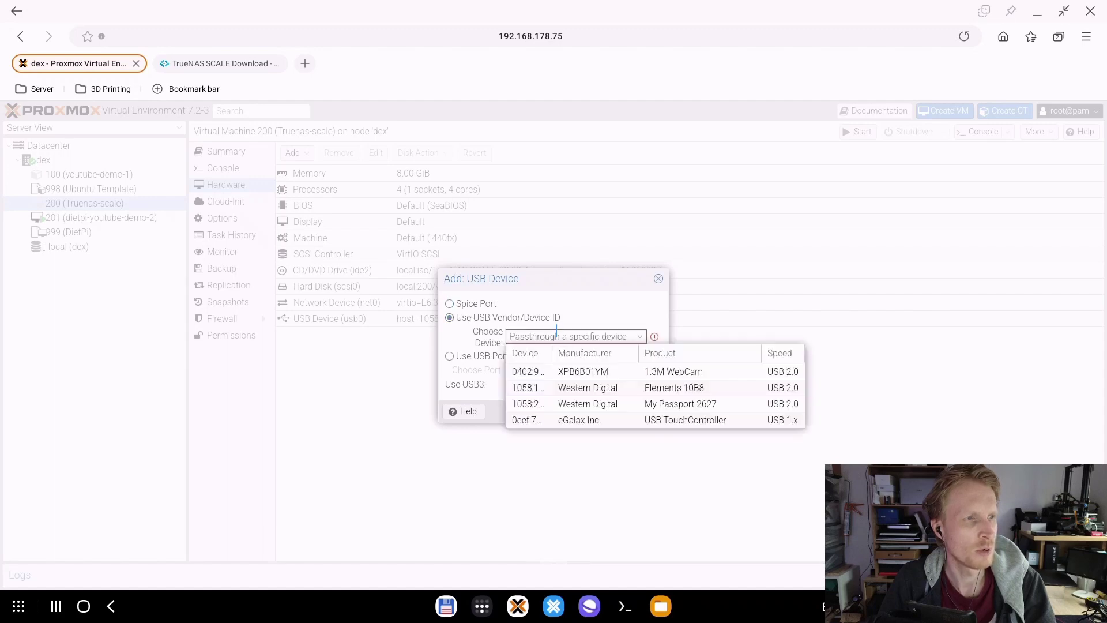
left_click(671, 402)
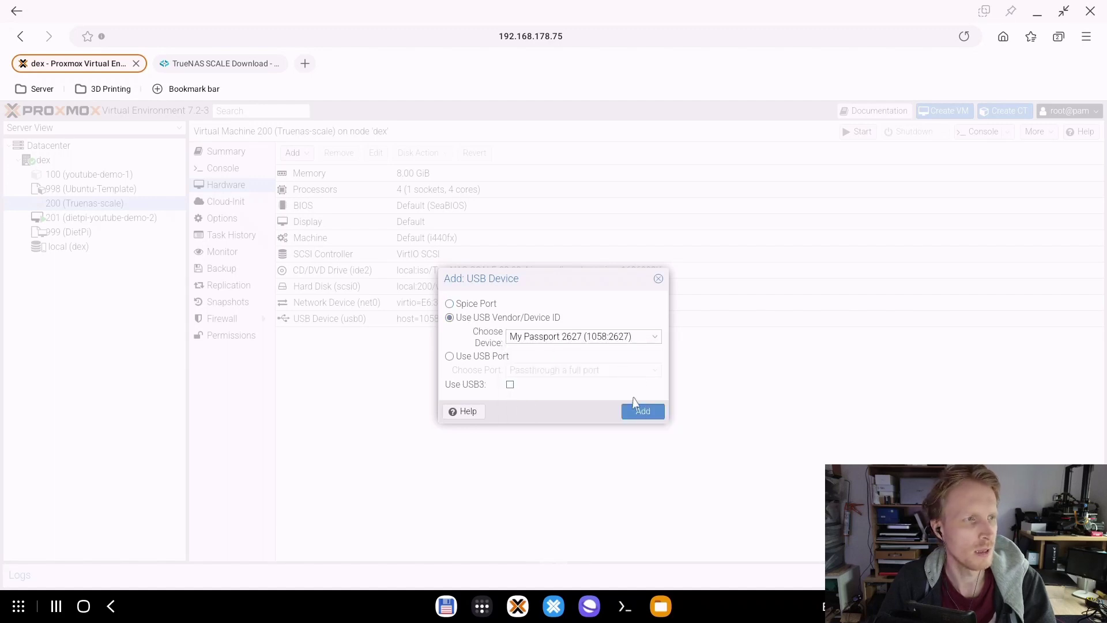
left_click(651, 411)
left_click(443, 337)
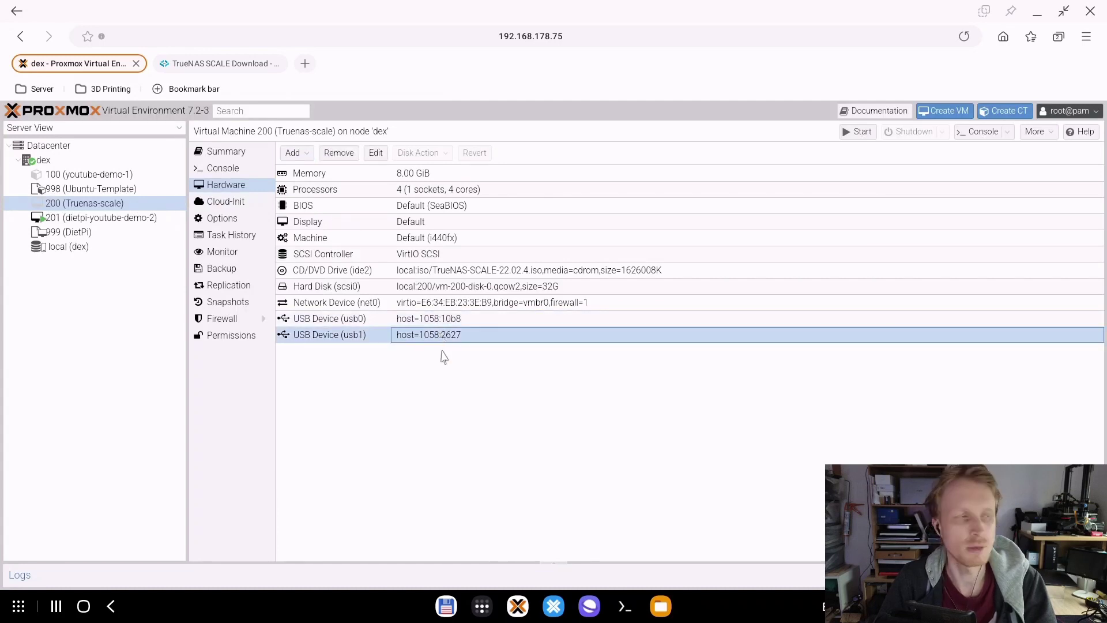
left_click(224, 168)
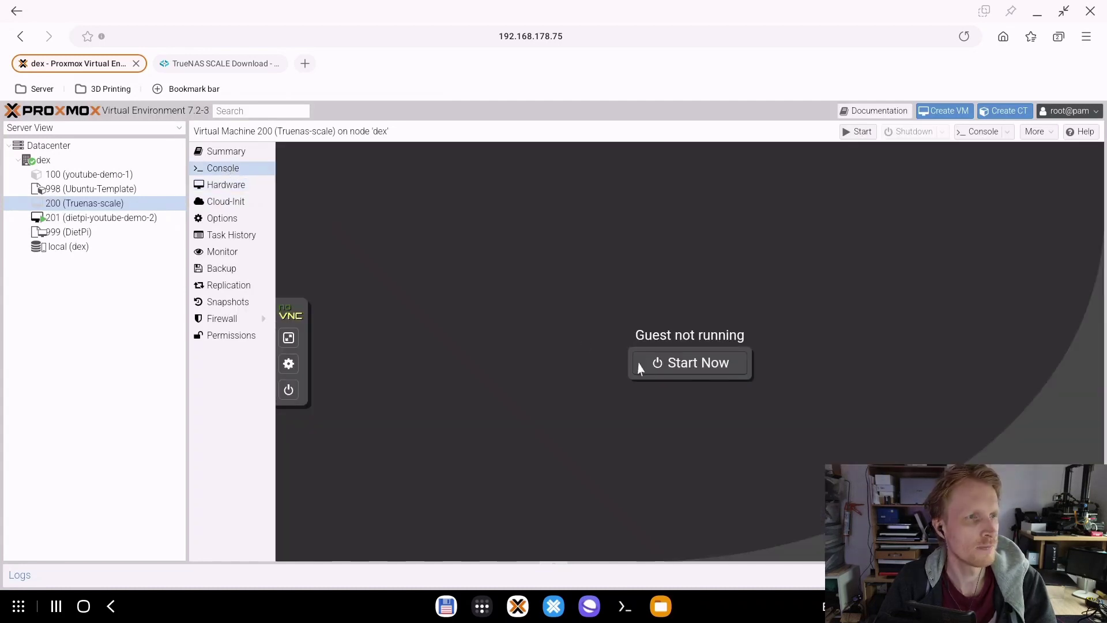
Start VM 200 and boot TrueNAS from GRUB to its console at 192.168.178.156
left_click(684, 366)
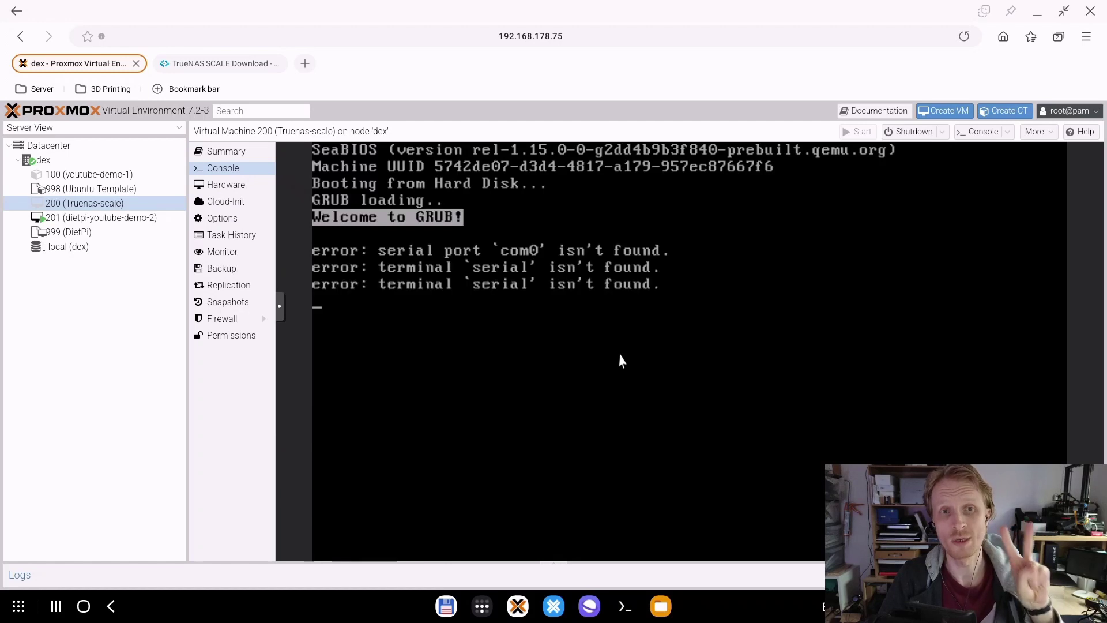
key("Return")
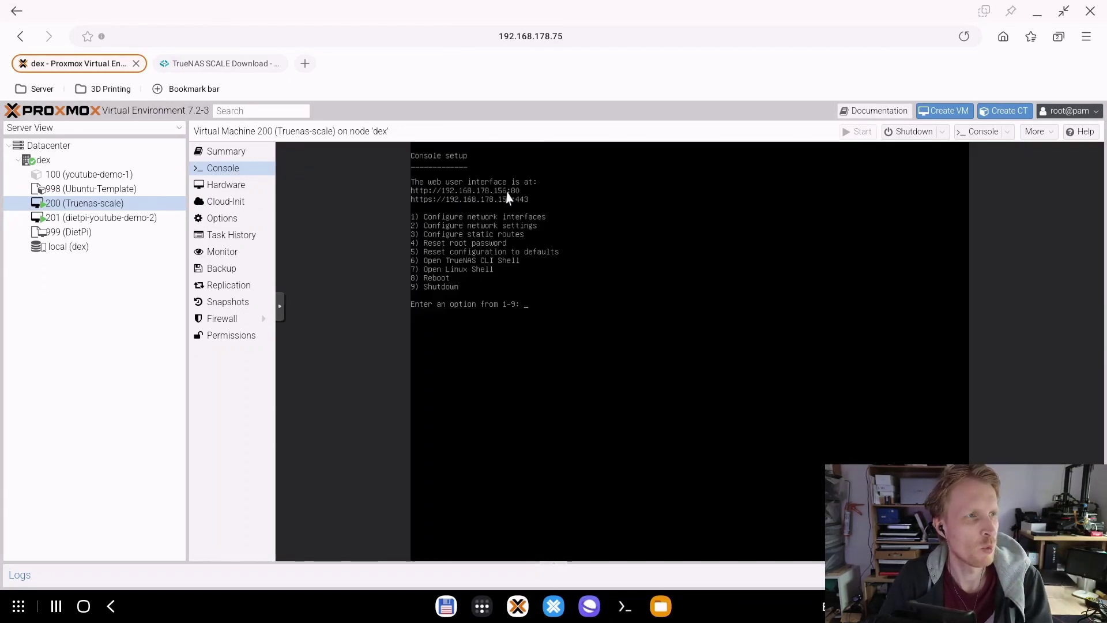
left_click(305, 64)
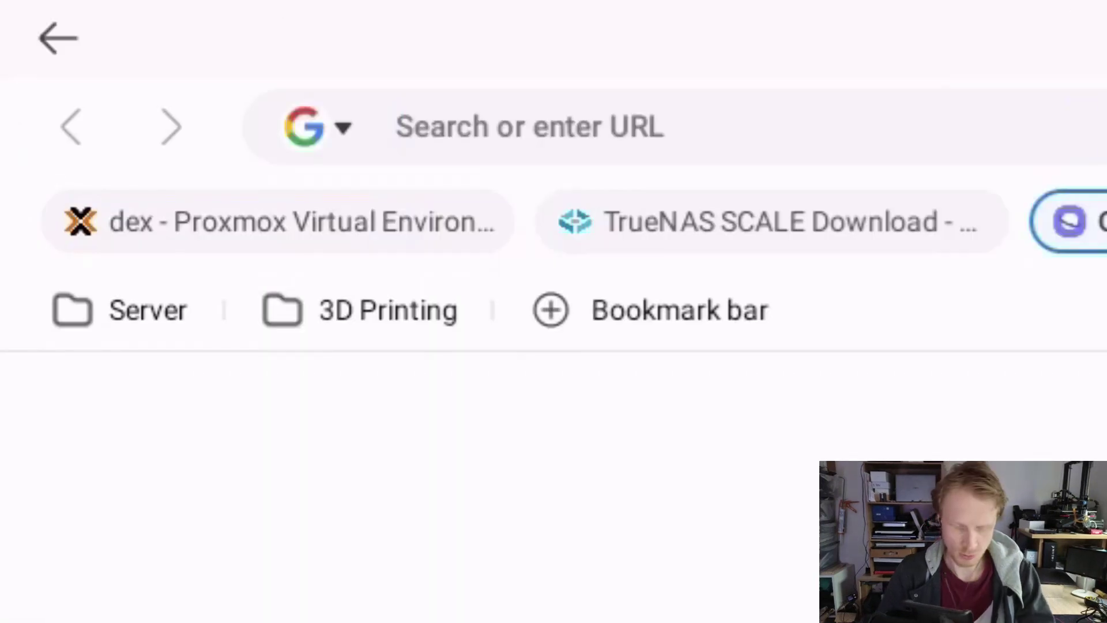
Load TrueNAS at 192.168.178.156 and enter username root with the account password
type("192.168.178.156")
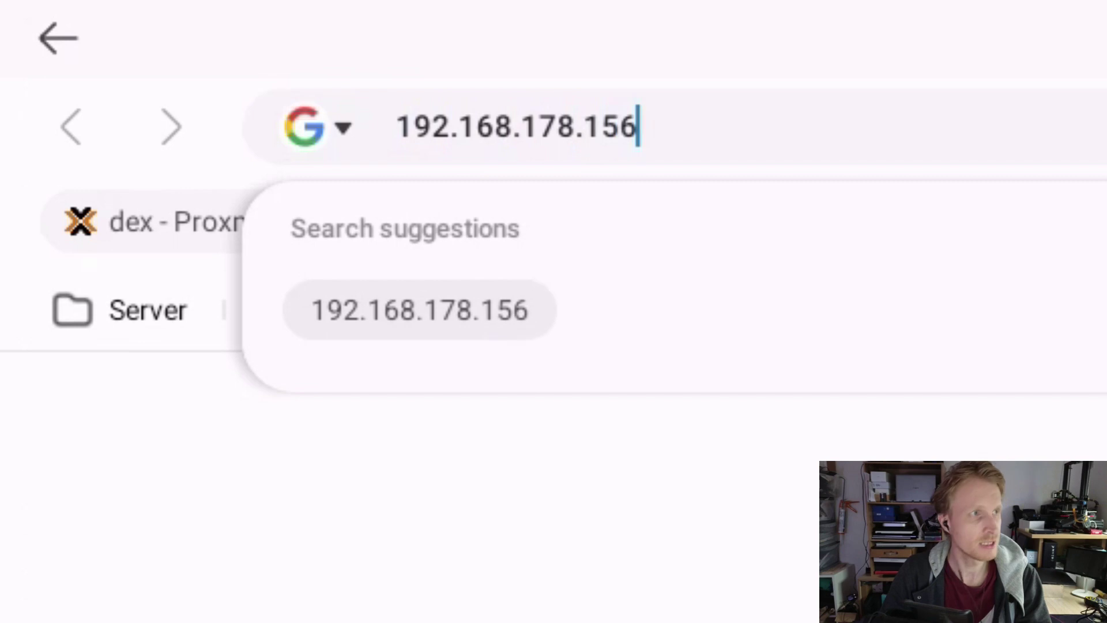
key("Return")
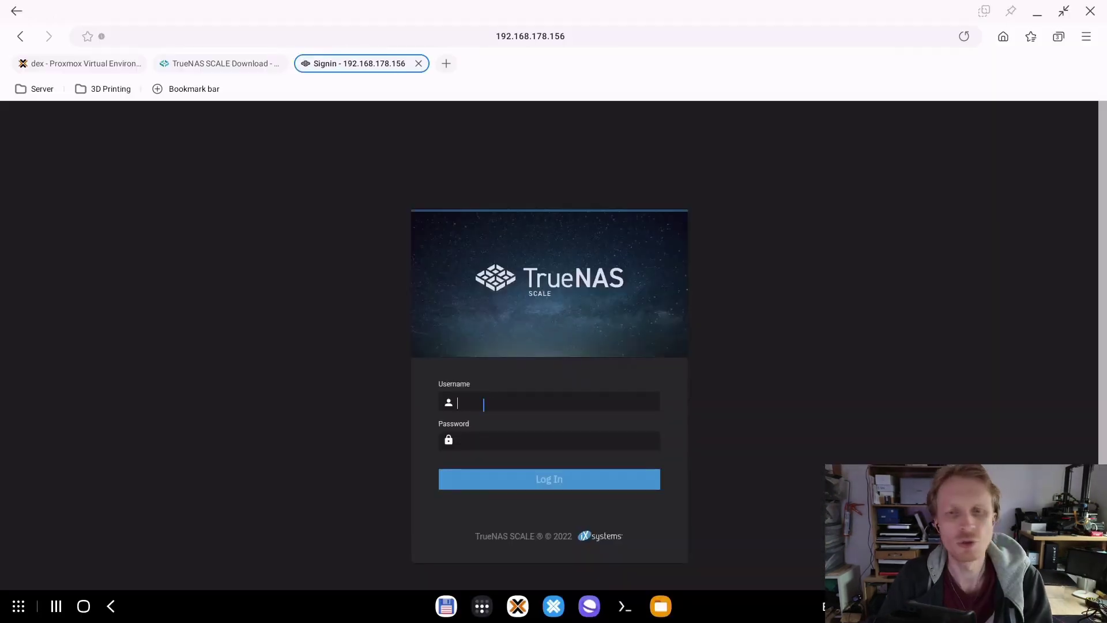
left_click(484, 405)
type("ro")
type("ot")
left_click(524, 436)
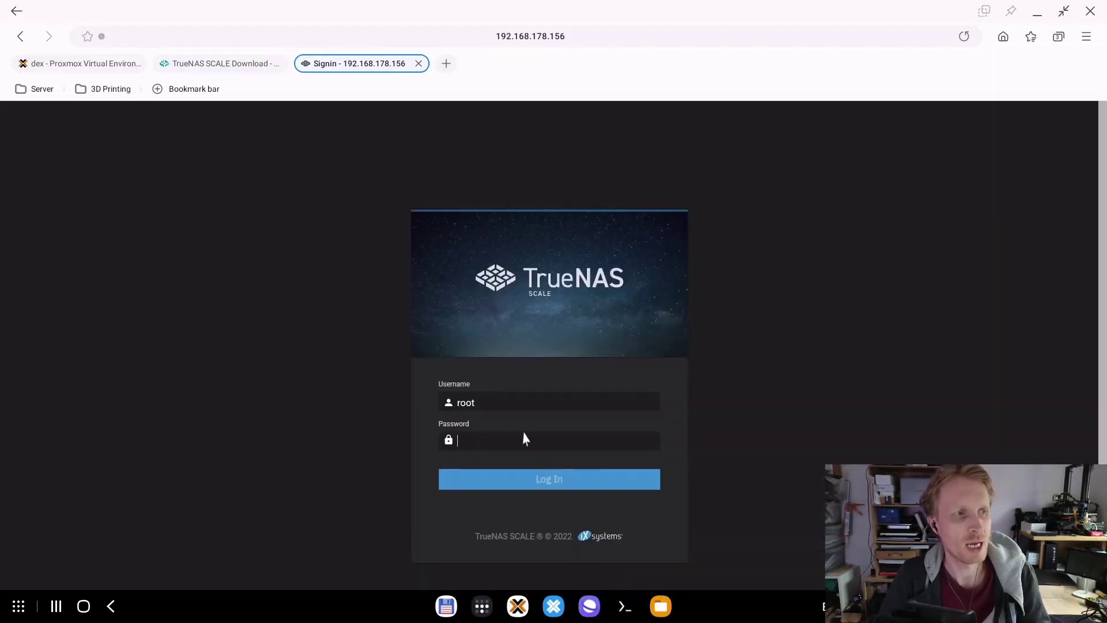
type("••••••")
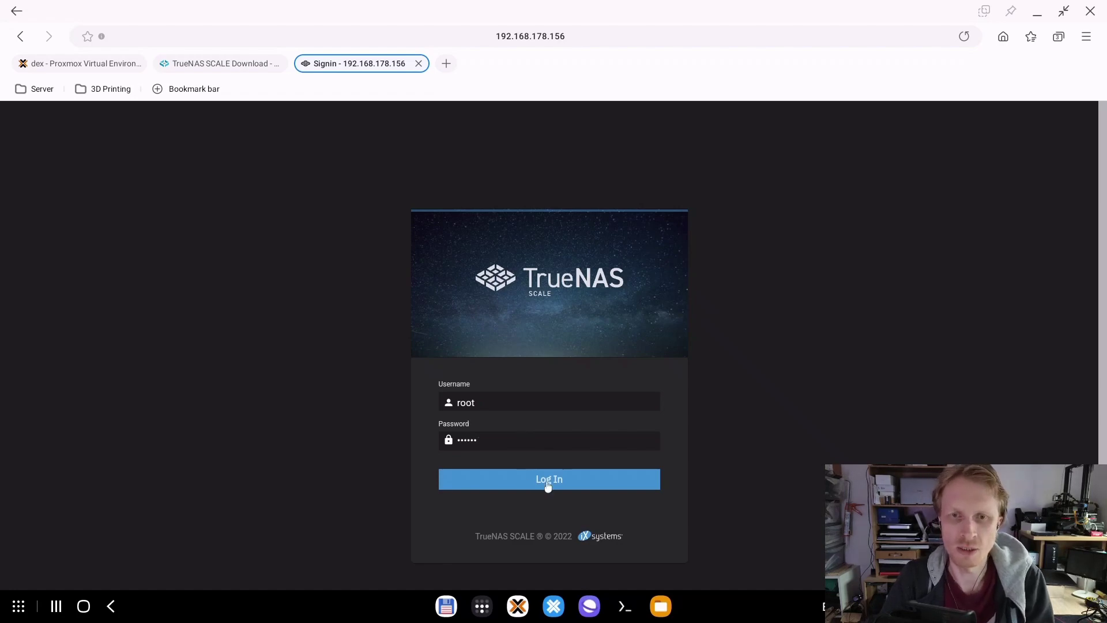
left_click(548, 481)
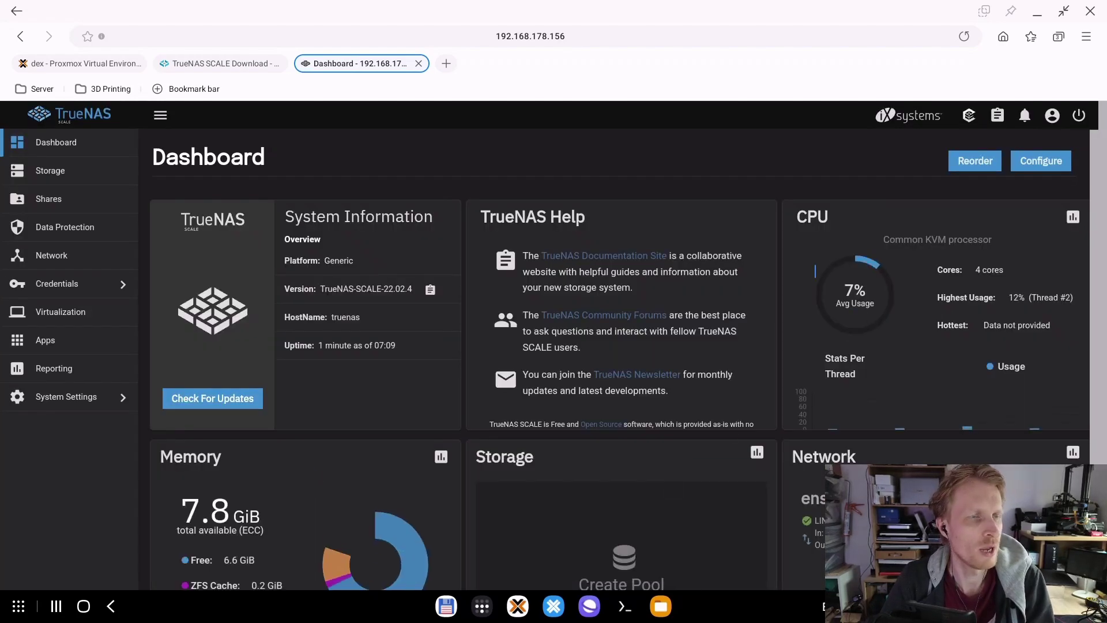
scroll(191, 409, "down", 2)
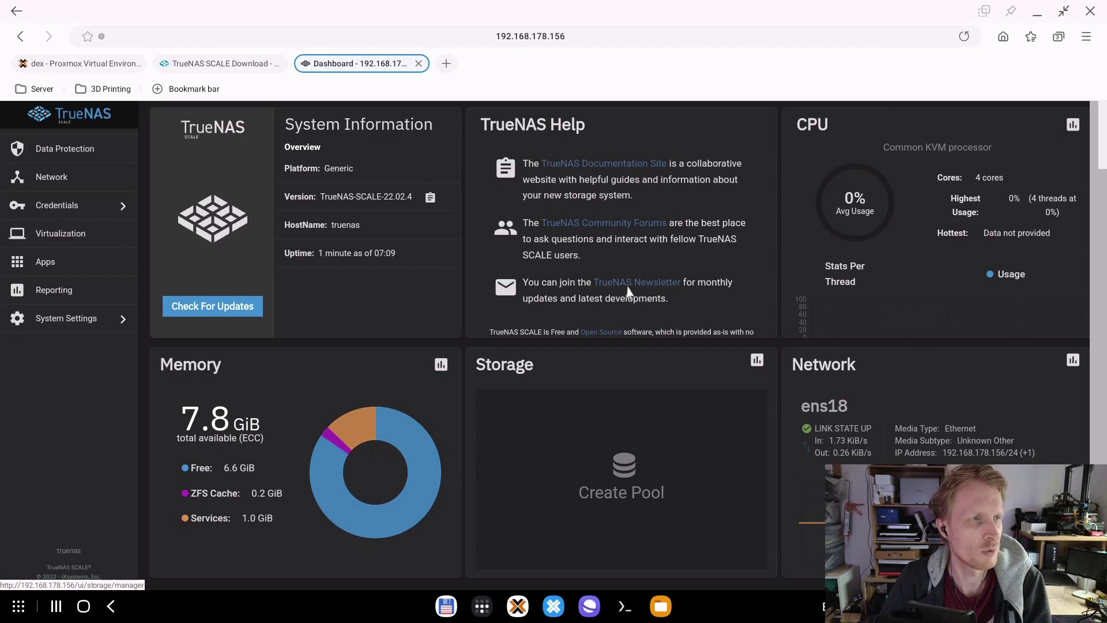
scroll(418, 431, "up", 1)
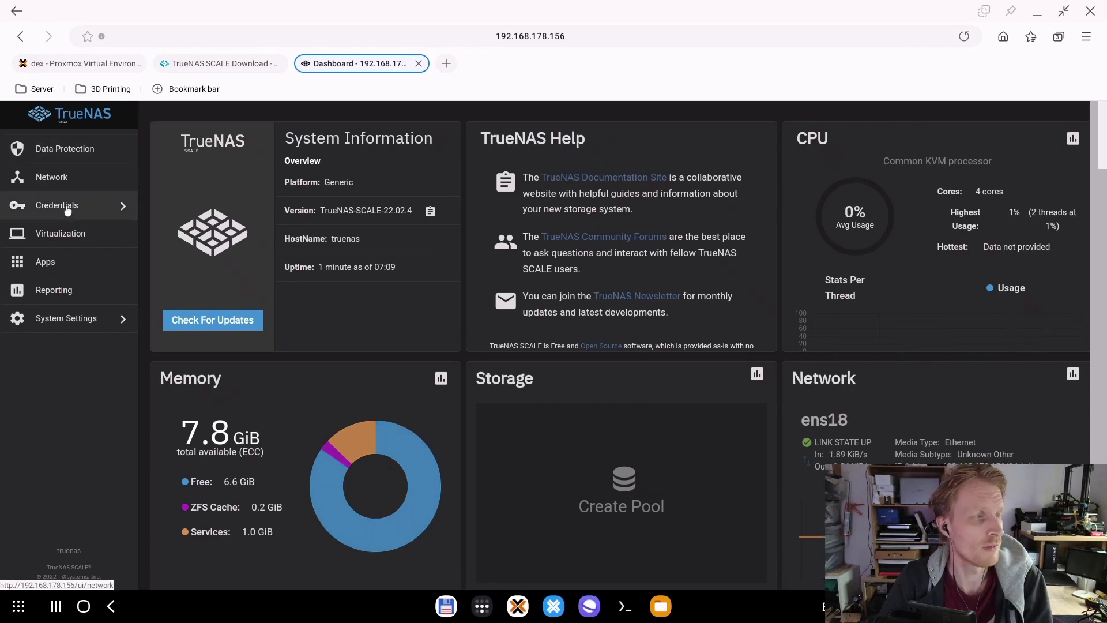
scroll(67, 204, "up", 2)
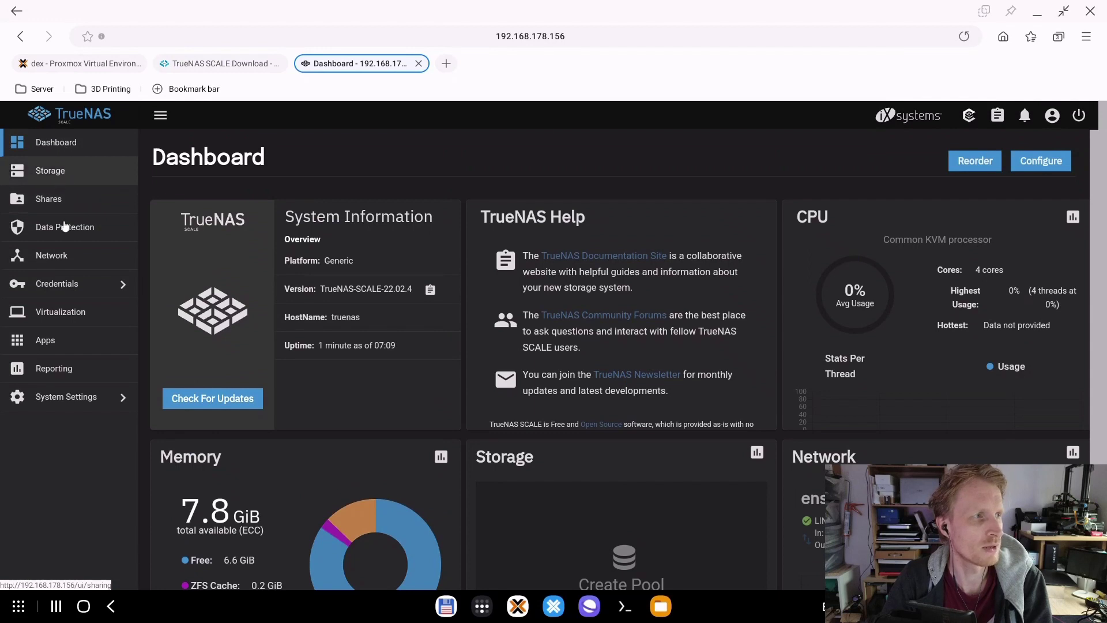
Browse the Storage, Shares, Data Protection and Network pages
left_click(49, 170)
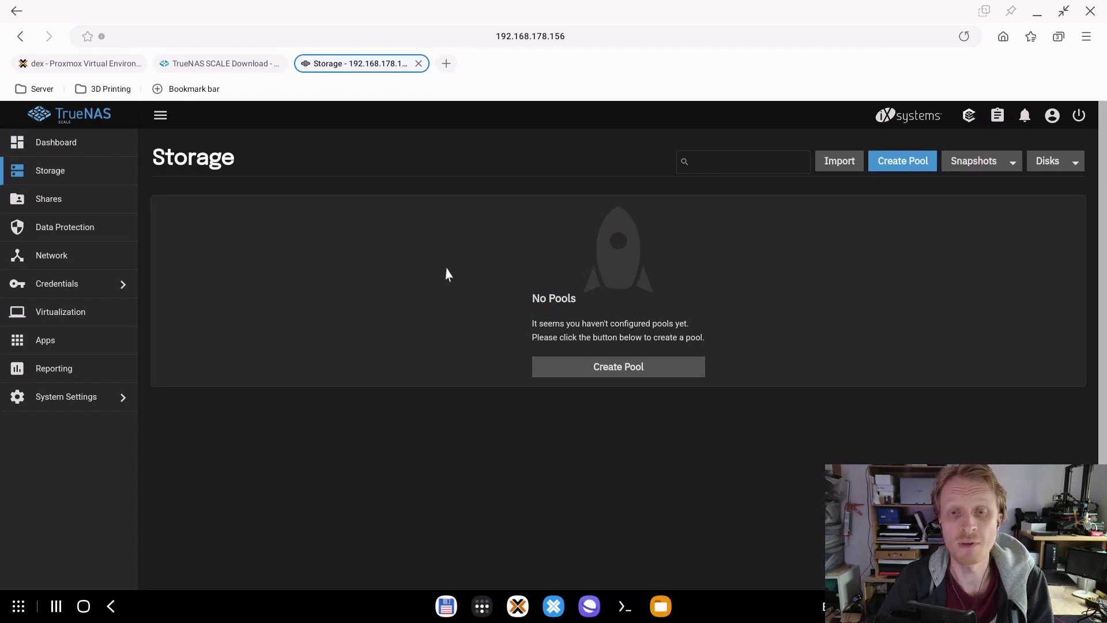
left_click(48, 211)
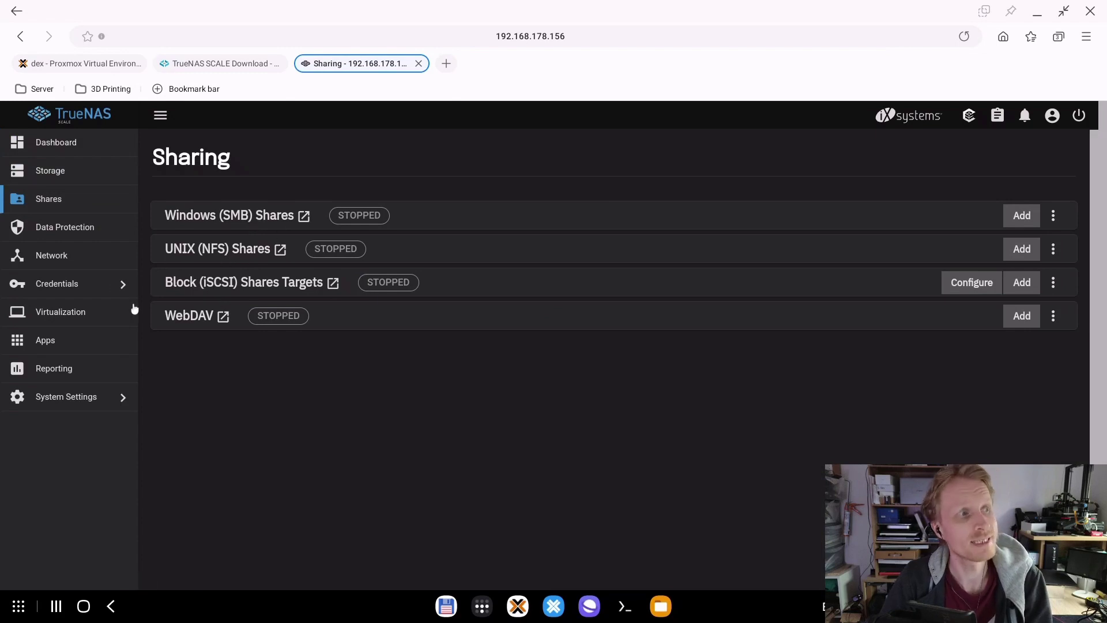
left_click(79, 240)
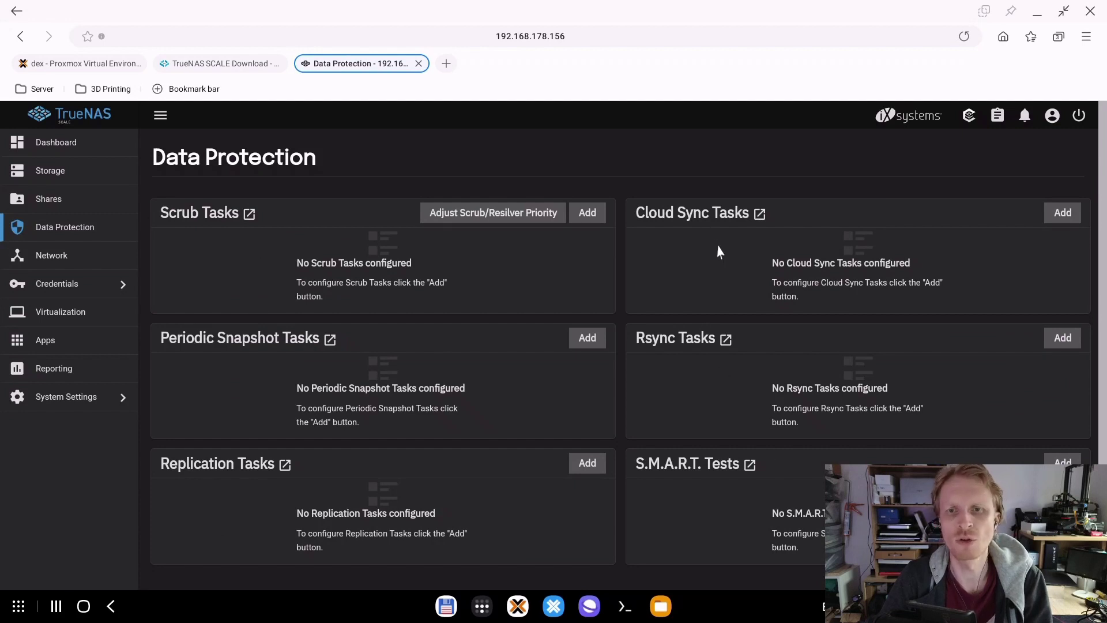
left_click(52, 255)
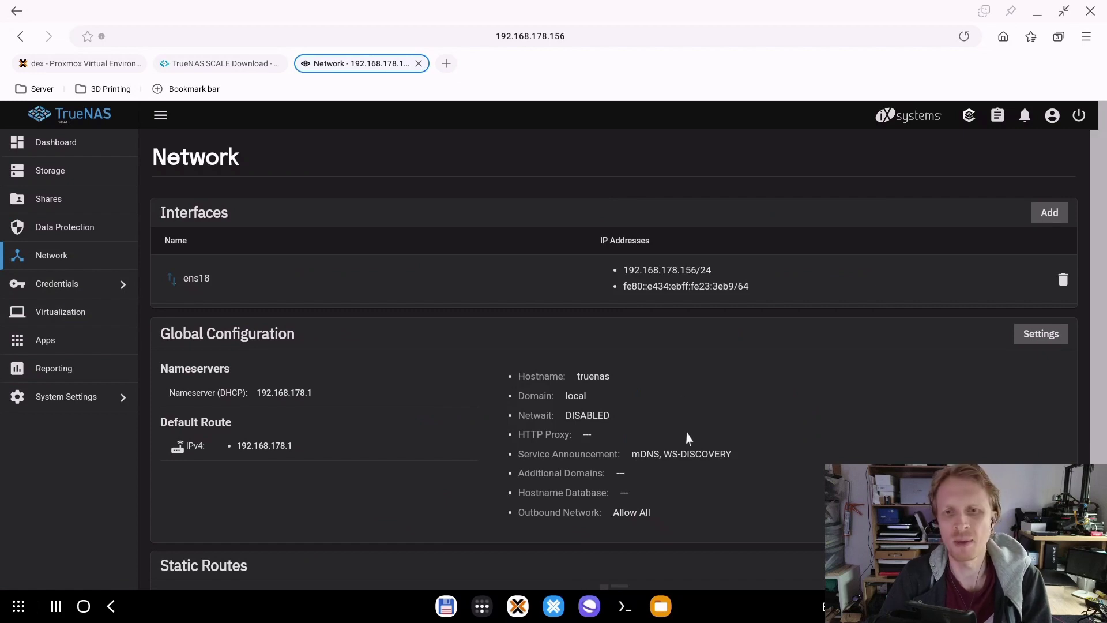
Open Credentials > Local Users, dismiss the built-in users note and start a new user
left_click(26, 285)
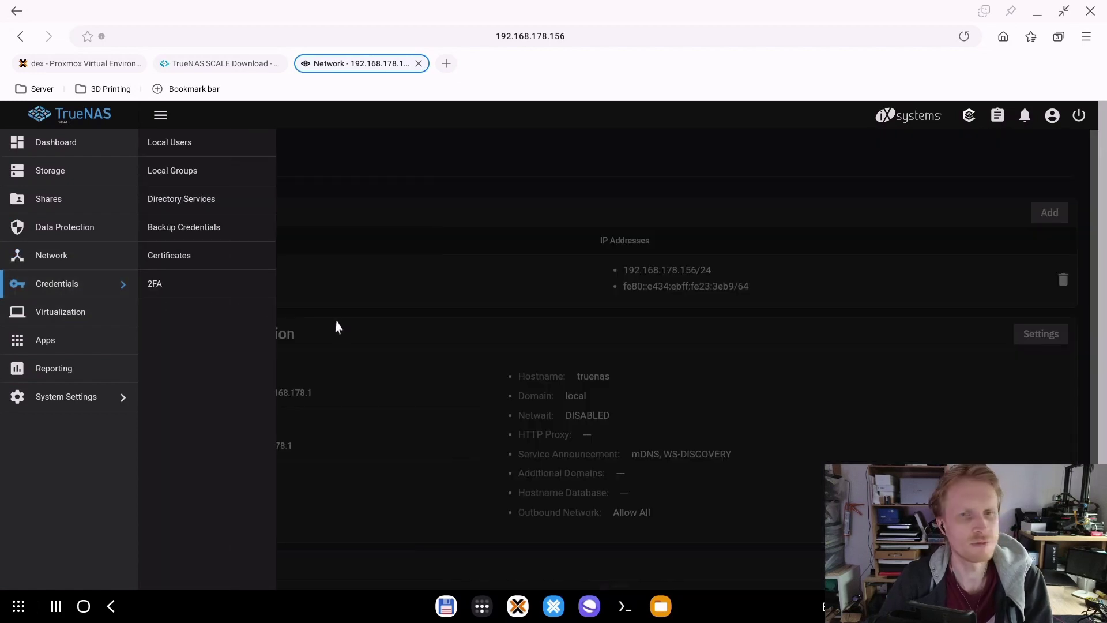
left_click(185, 143)
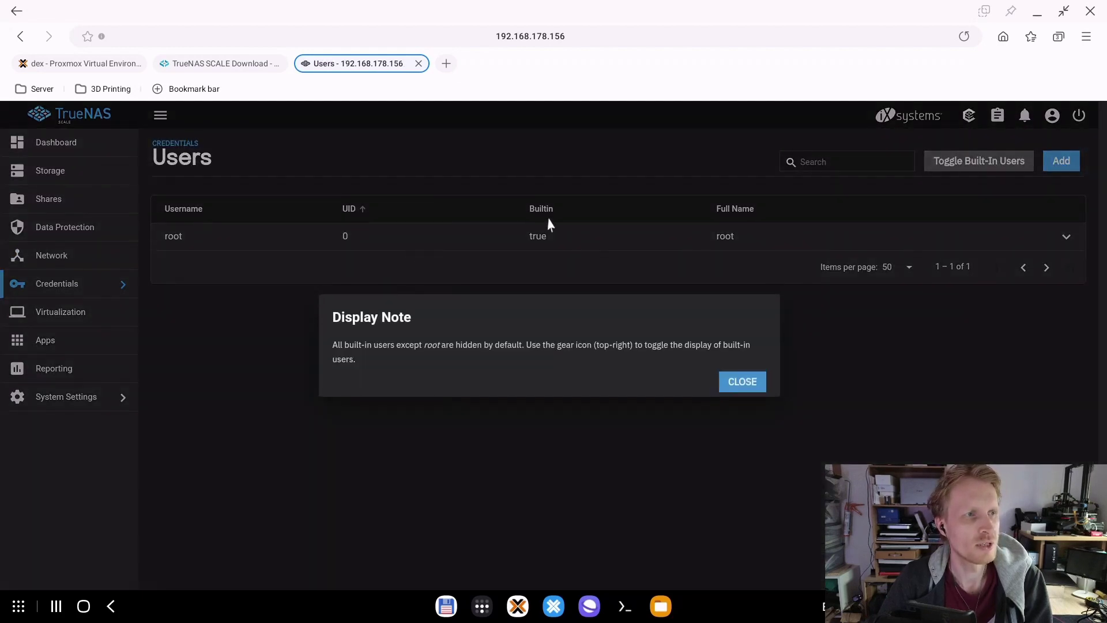
left_click(746, 385)
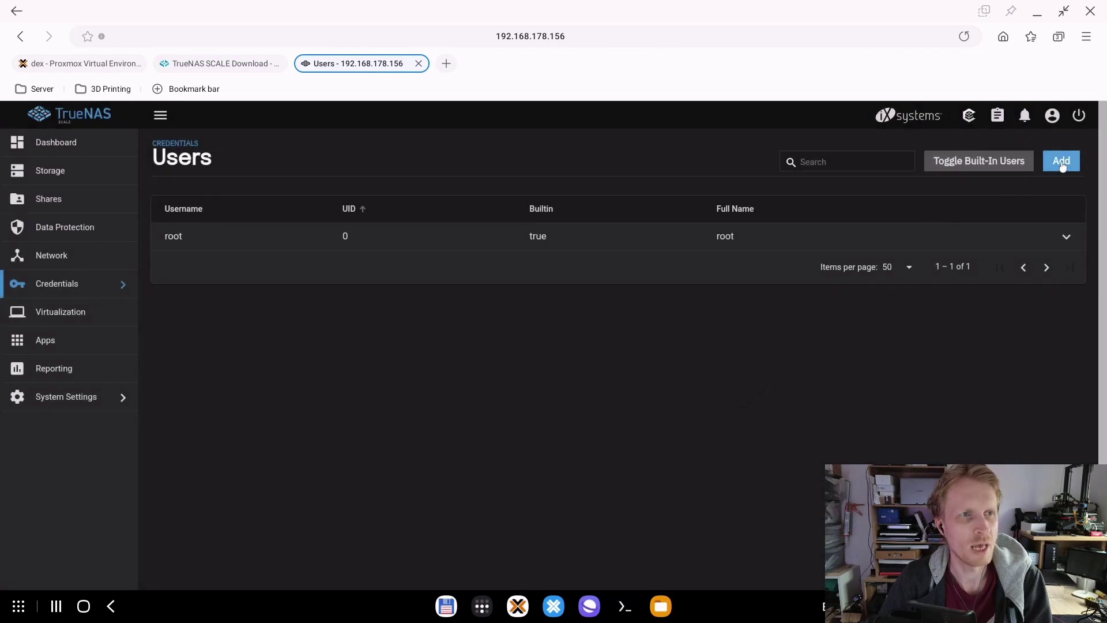
left_click(1062, 161)
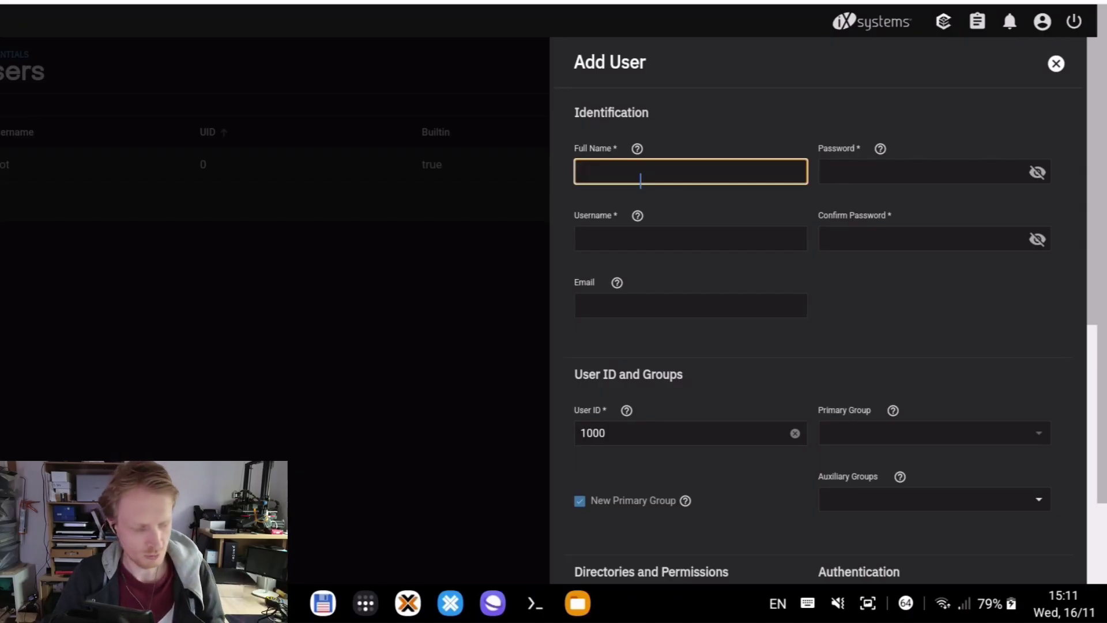
Enter the user's name and password, confirm the password, and save the user
type("dex")
left_click(649, 239)
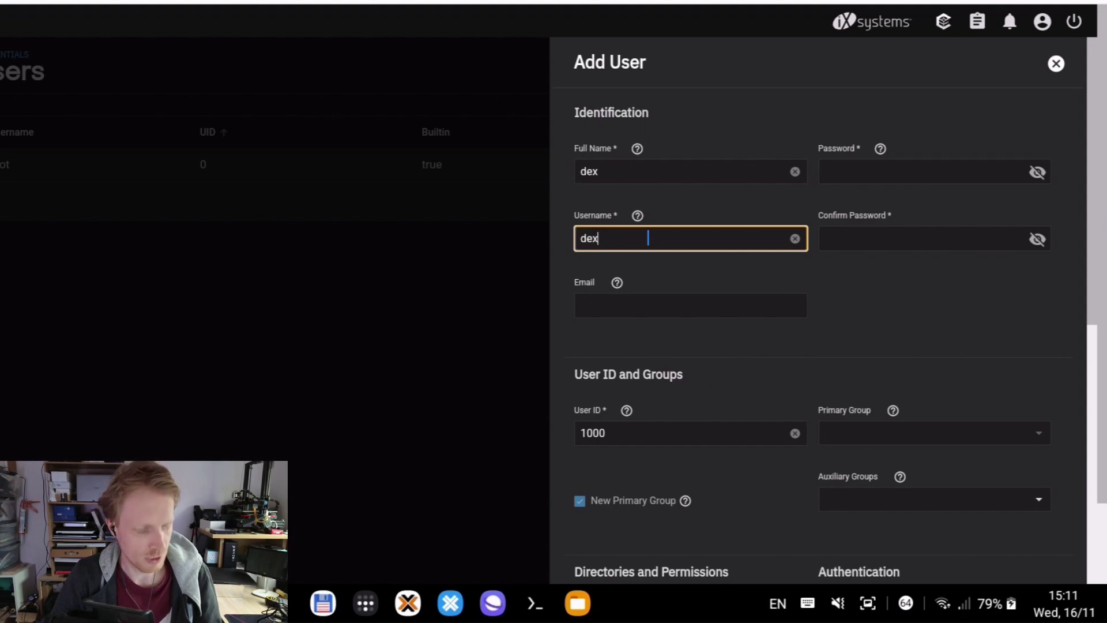
left_click(850, 168)
type("******")
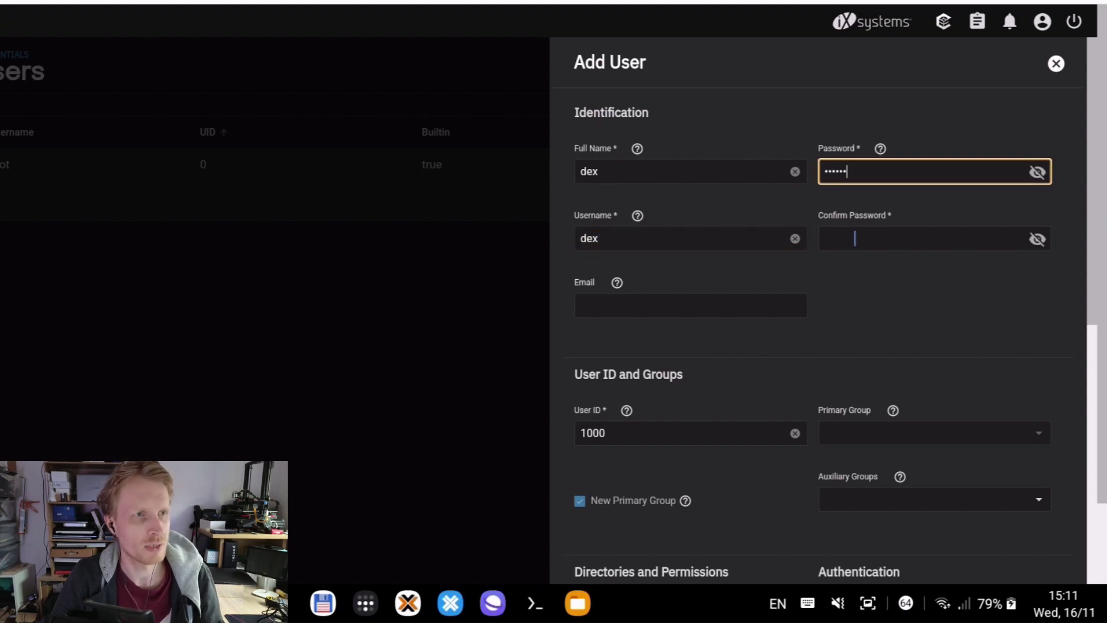
left_click(855, 237)
type("******")
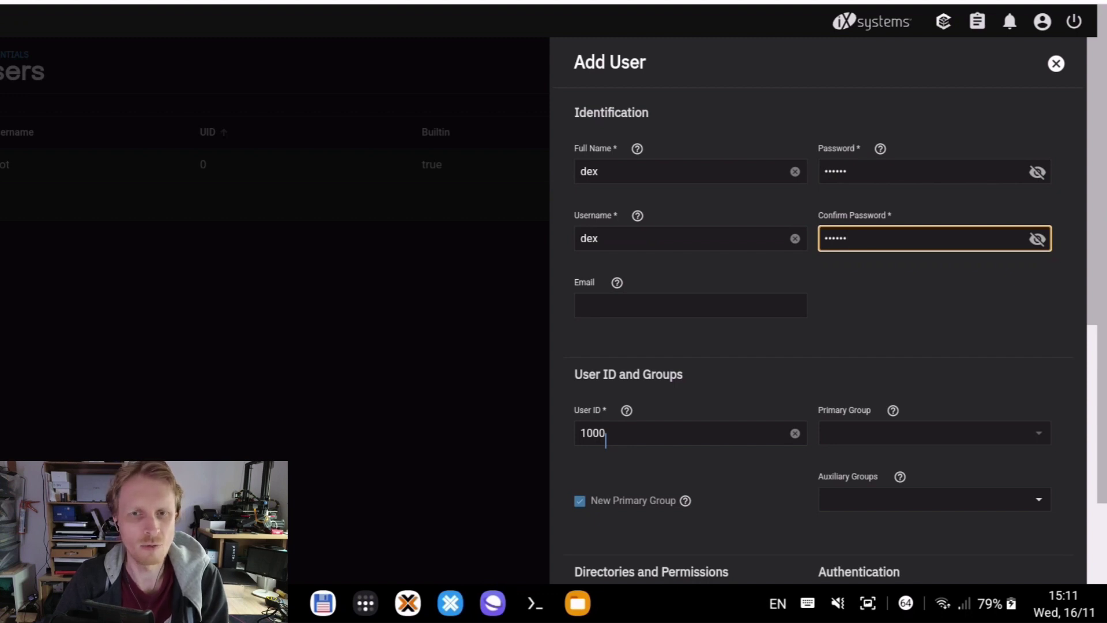
scroll(721, 404, "down", 7)
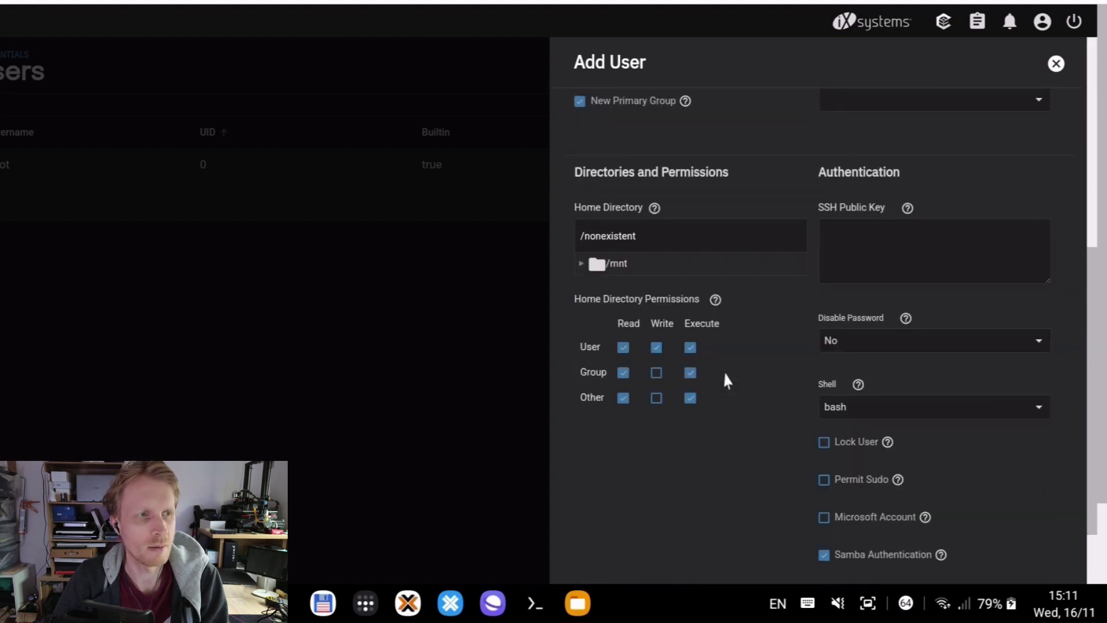
scroll(645, 470, "down", 2)
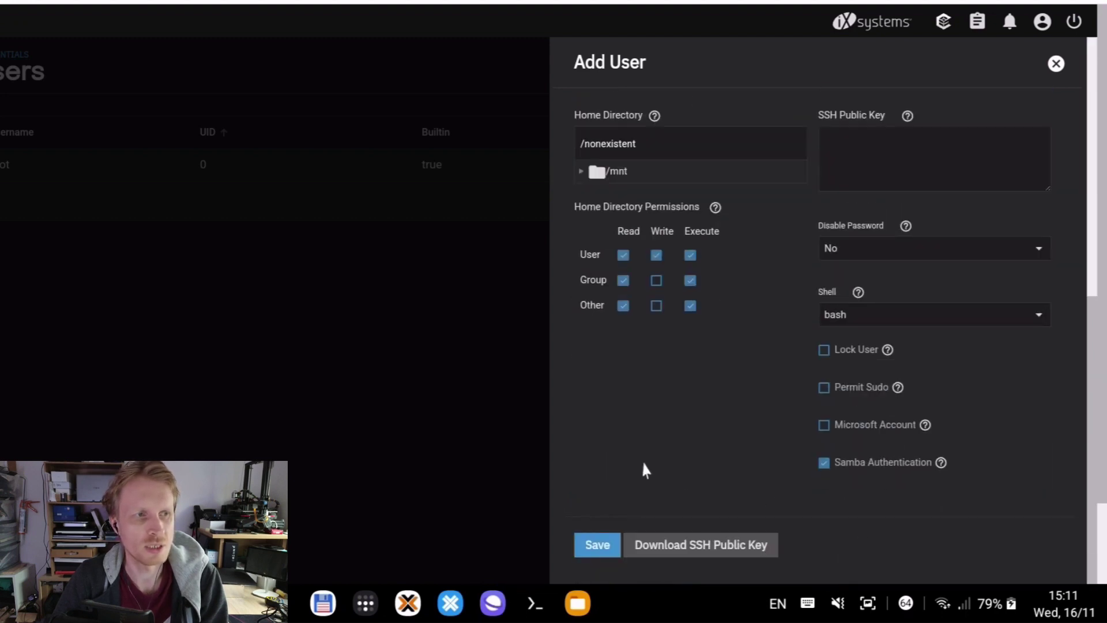
left_click(599, 544)
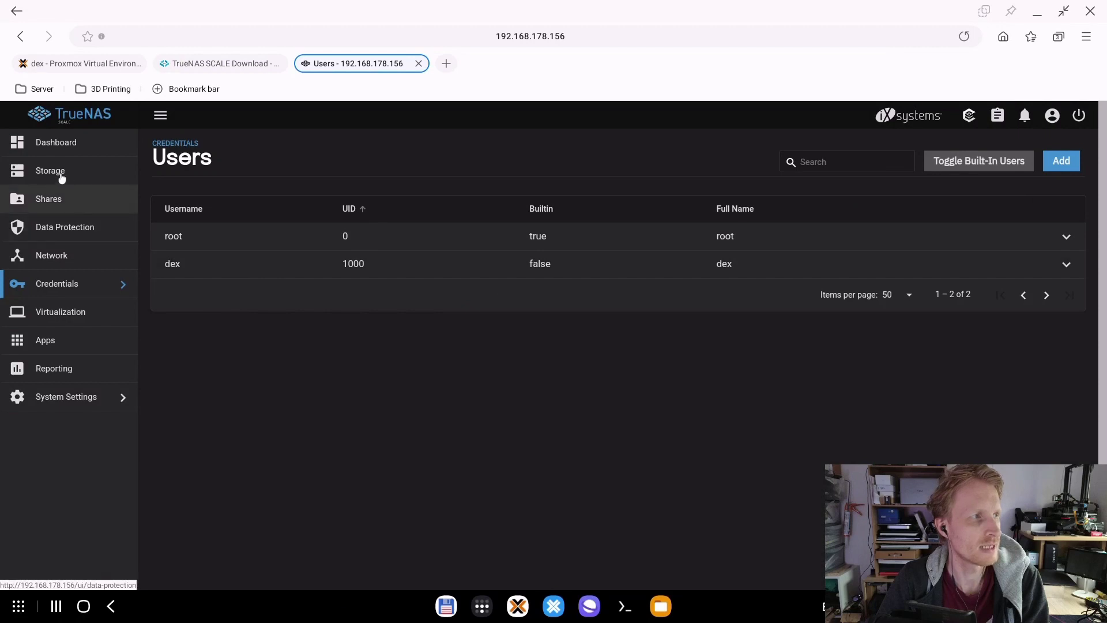
Start a new pool named tank with disks sdb and sdc in the data vdev
left_click(62, 176)
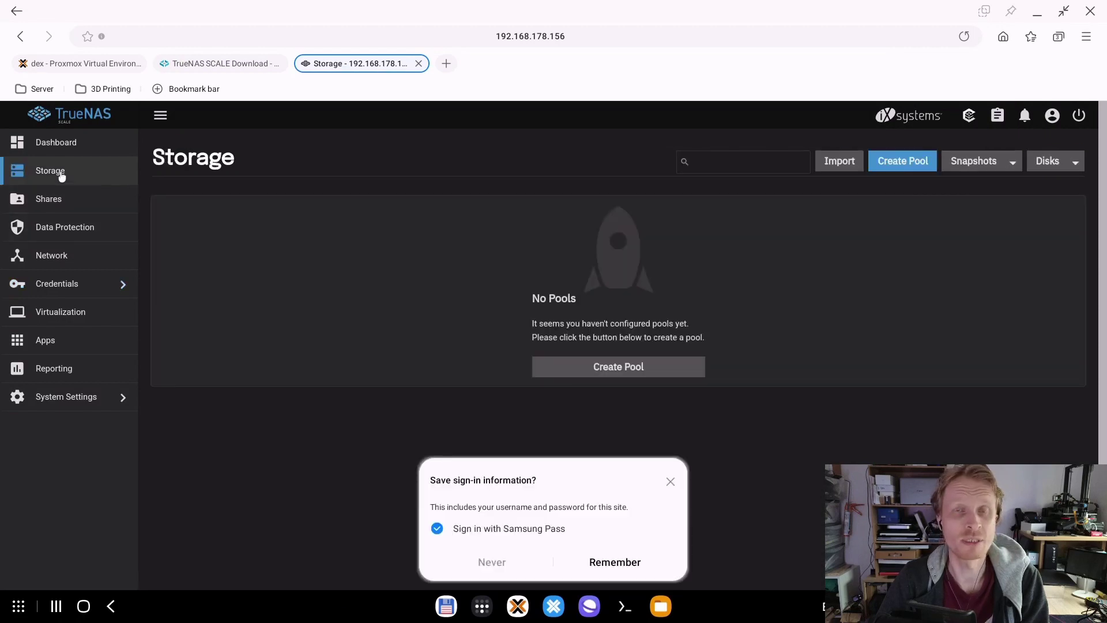
left_click(671, 482)
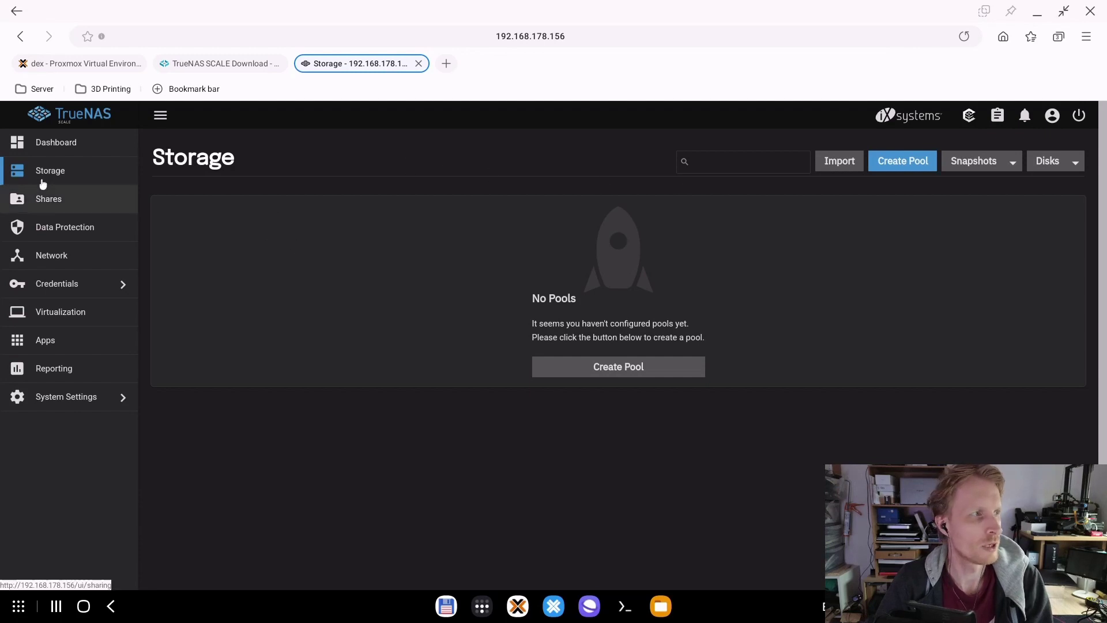
left_click(912, 168)
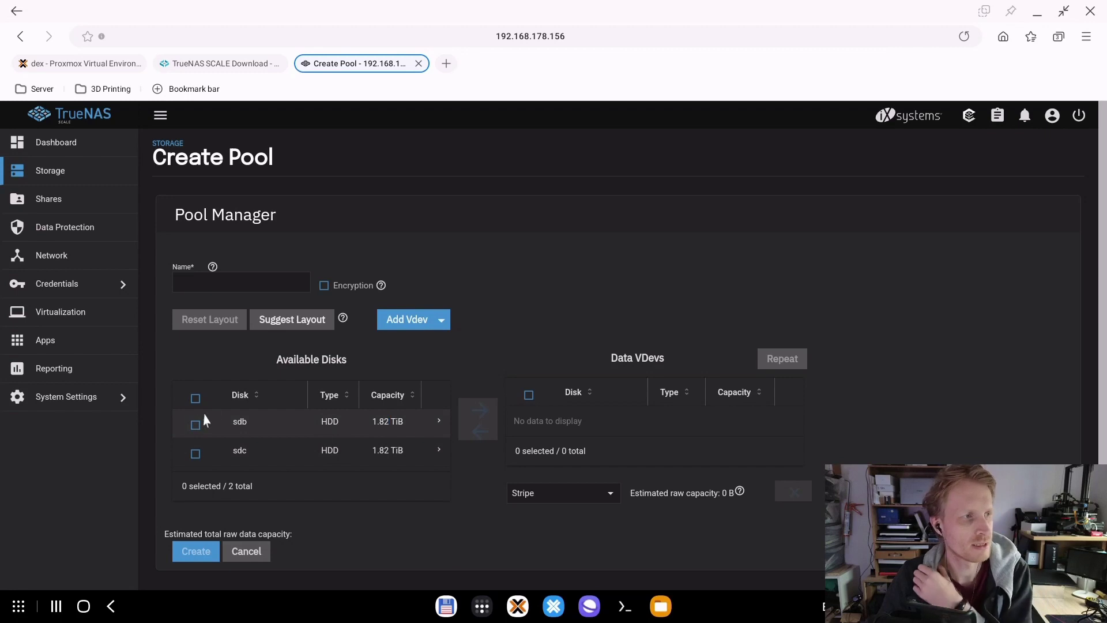
left_click(195, 398)
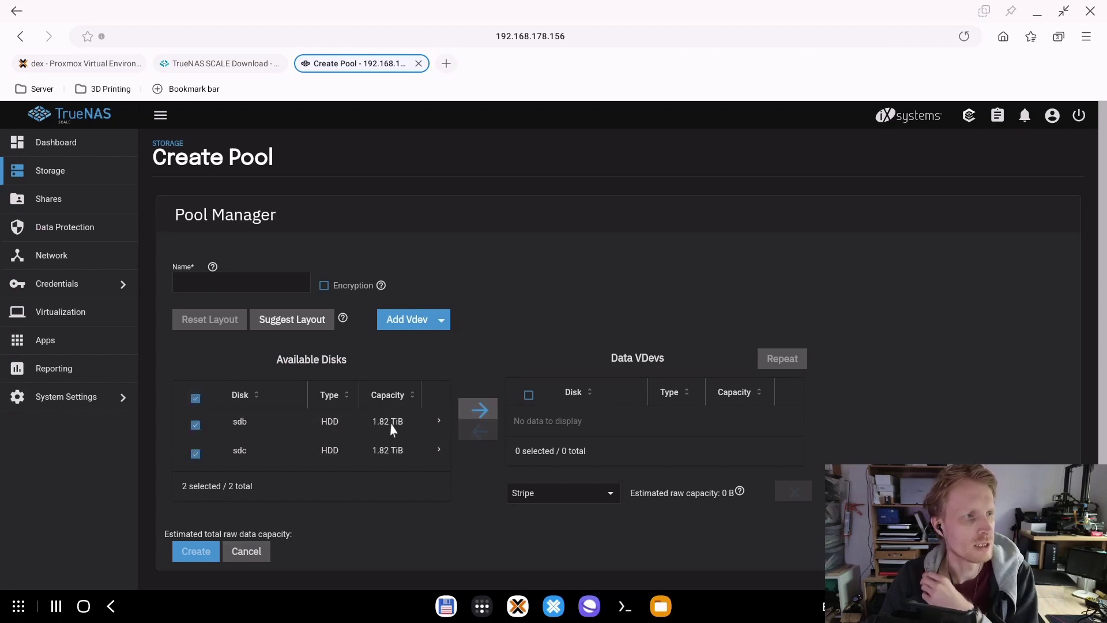
left_click(227, 285)
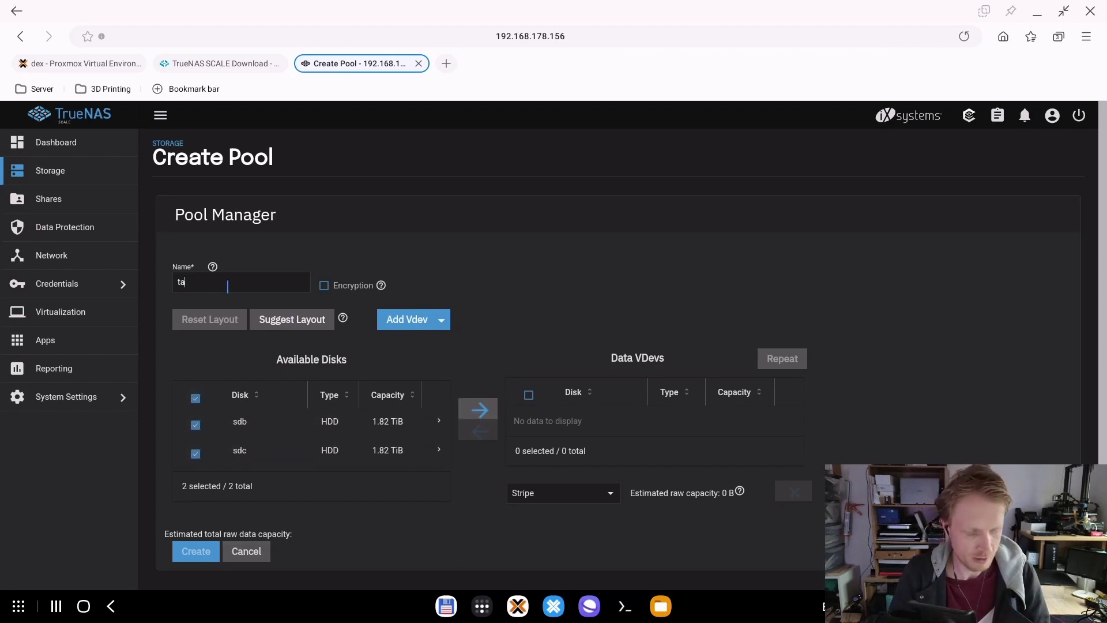
type("tank")
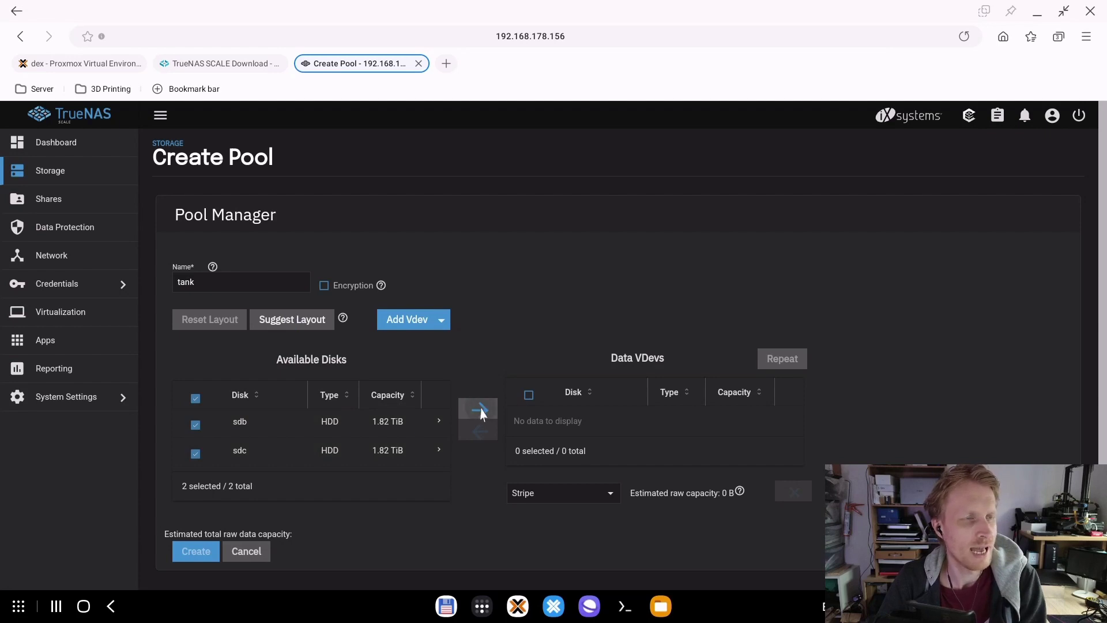
left_click(483, 413)
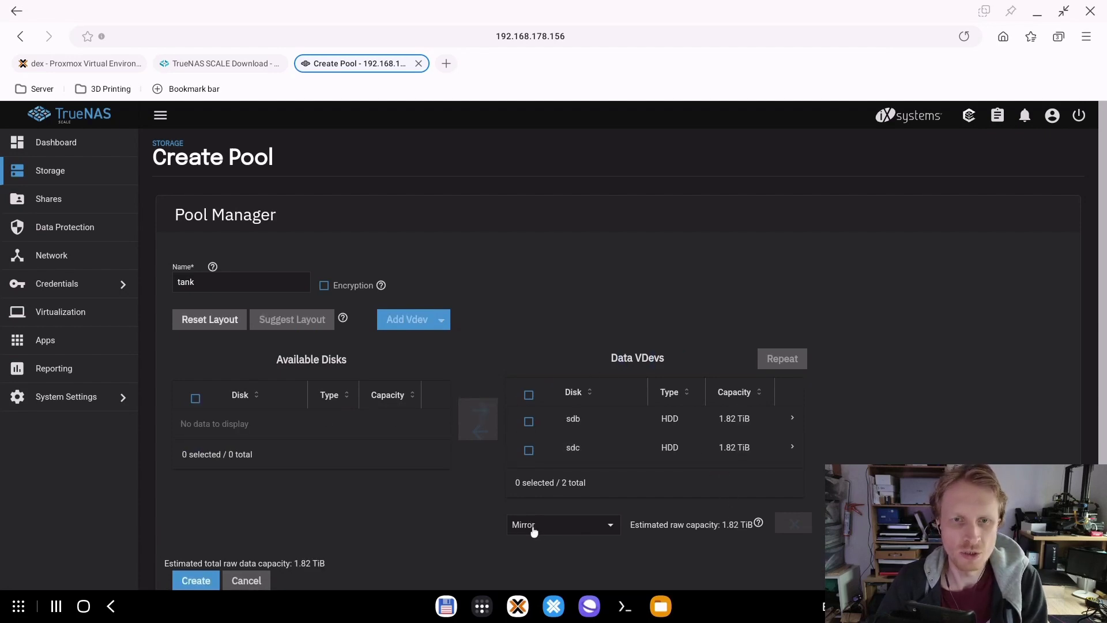
Create the tank pool, confirming that the disks will be erased
scroll(450, 519, "down", 1)
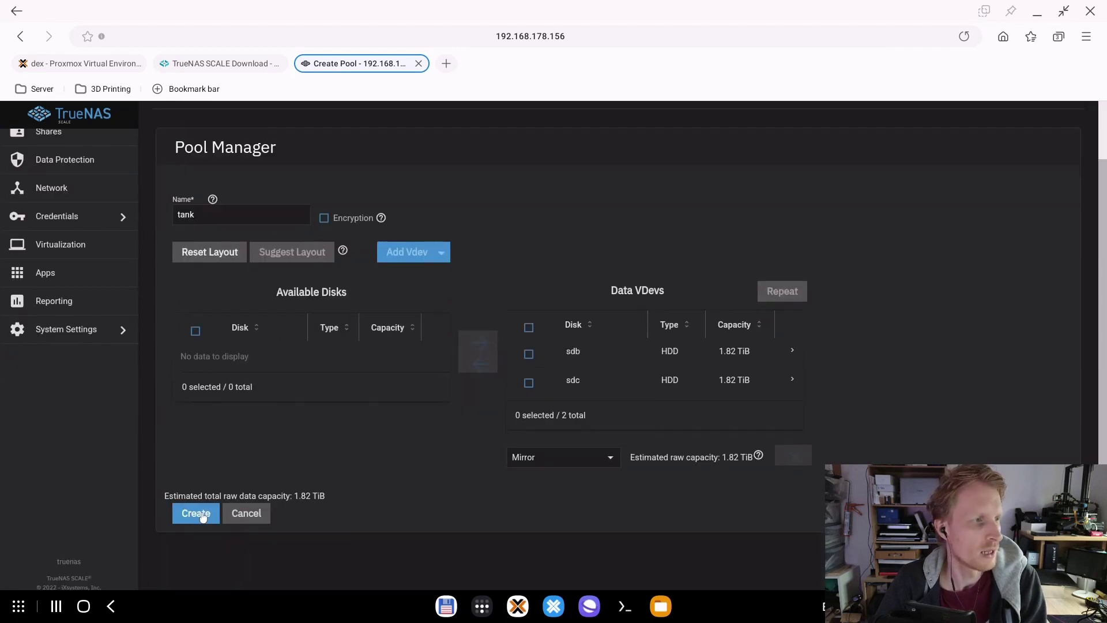
left_click(203, 517)
left_click(472, 374)
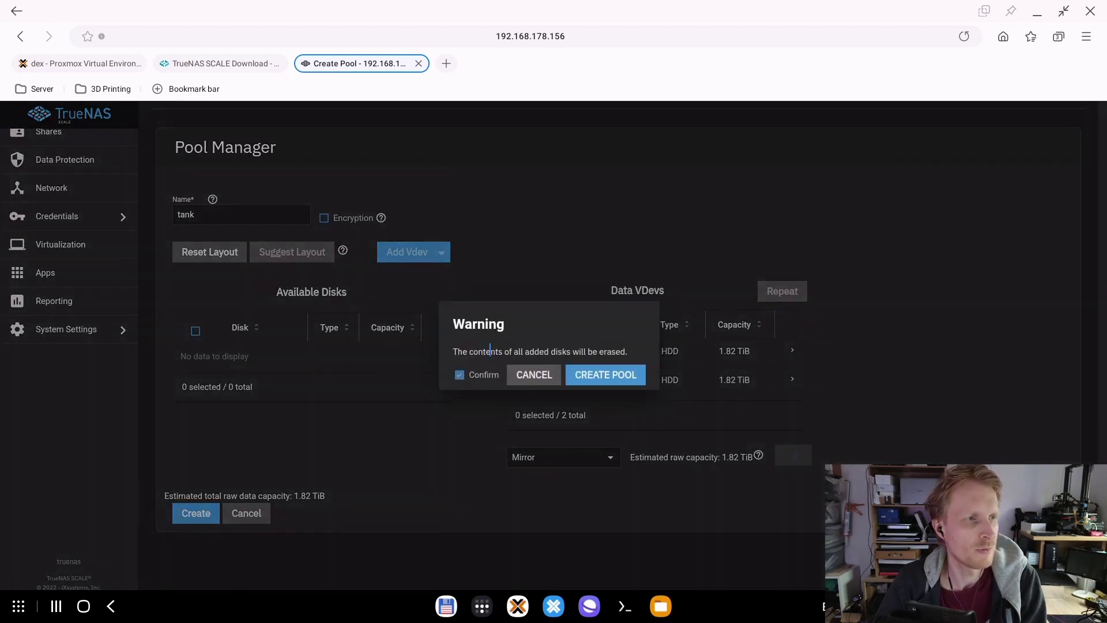
left_click_drag(490, 351, 642, 353)
left_click(560, 353)
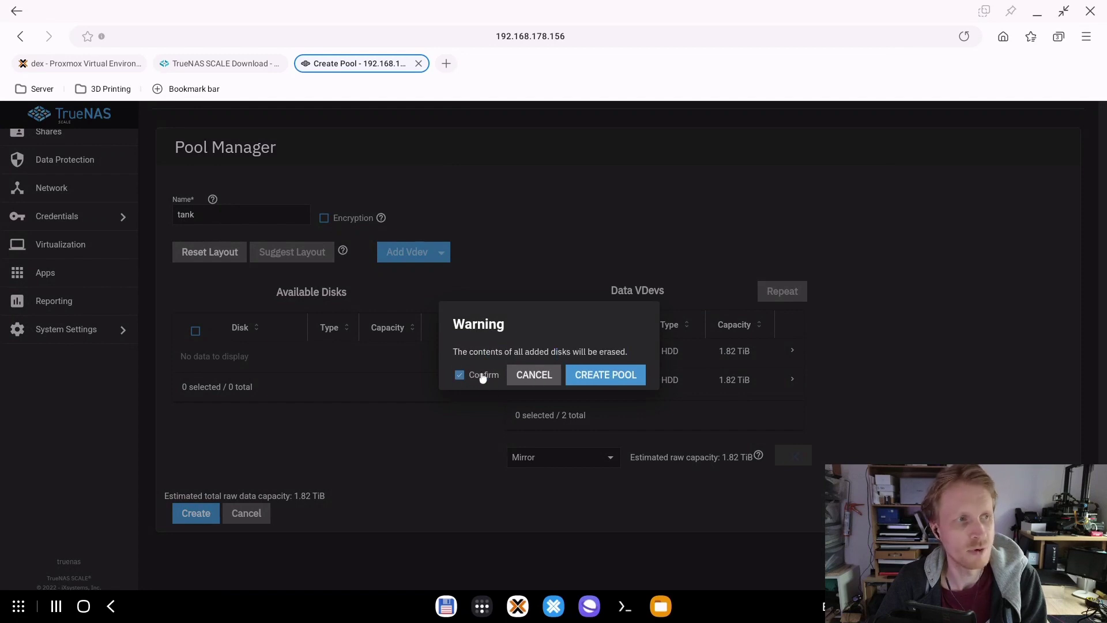
left_click(621, 378)
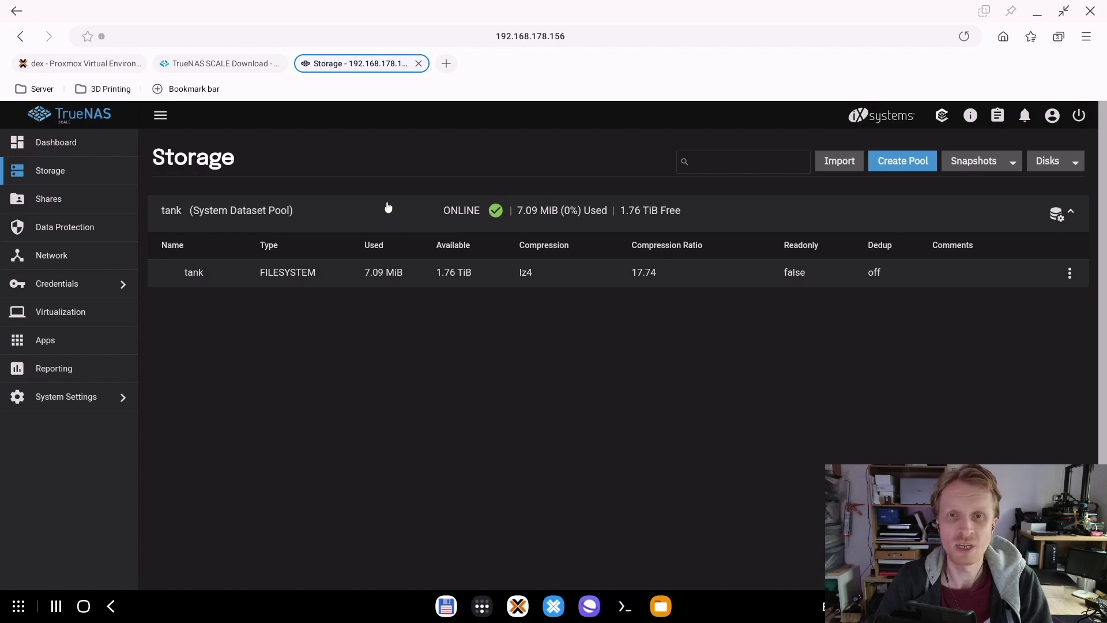
Add a dataset named 'data' under the tank pool with SMB as its share type
left_click(1070, 273)
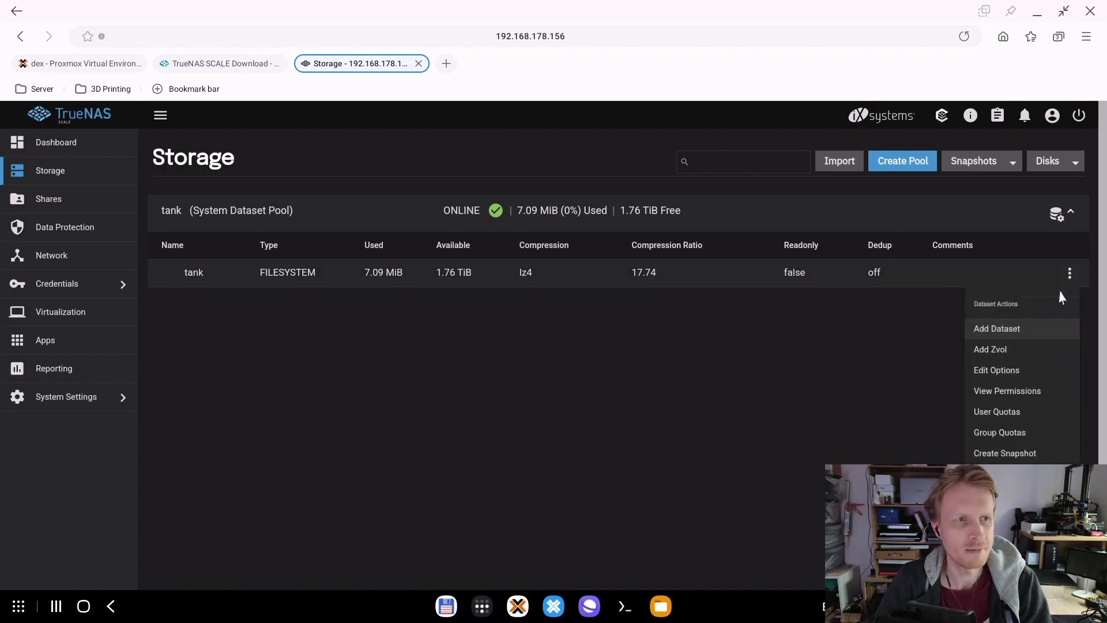
left_click(1008, 334)
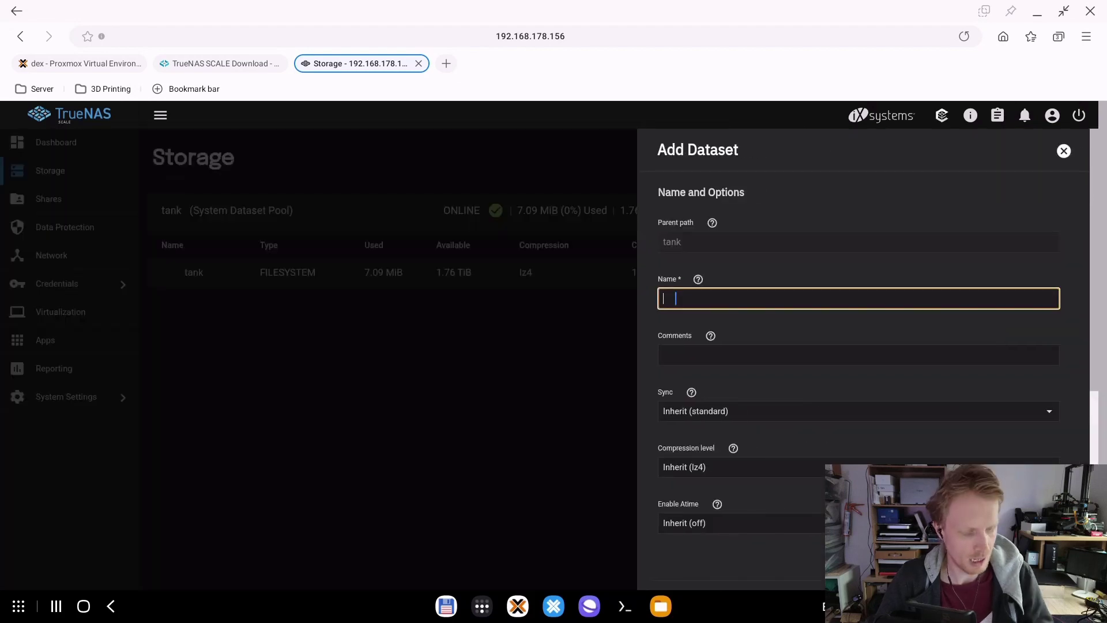
type("data")
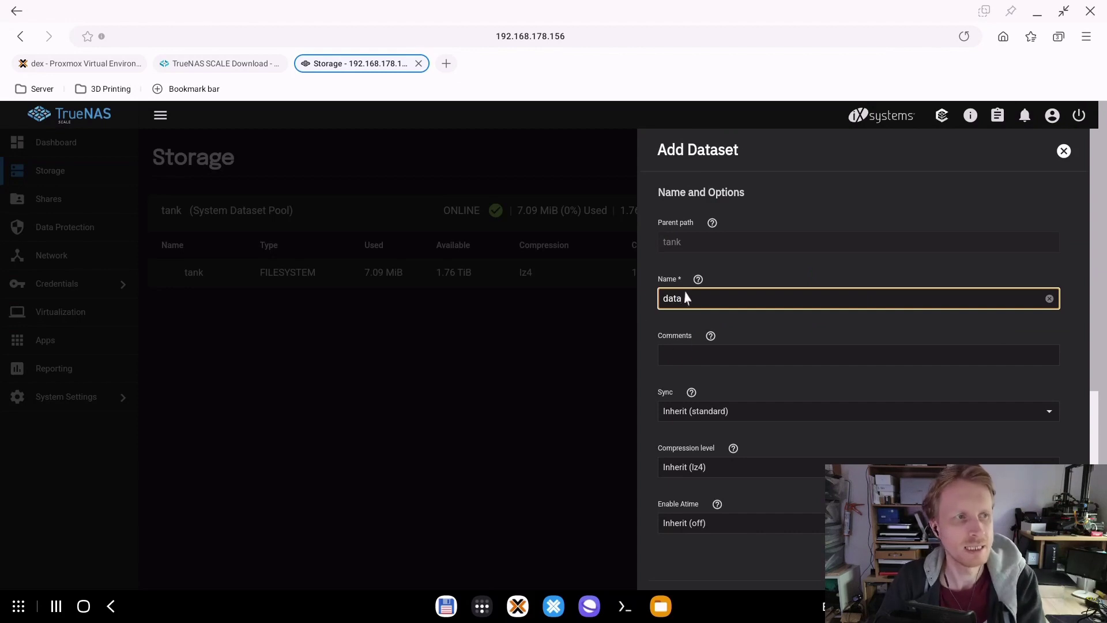
scroll(759, 404, "down", 3)
scroll(718, 369, "up", 2)
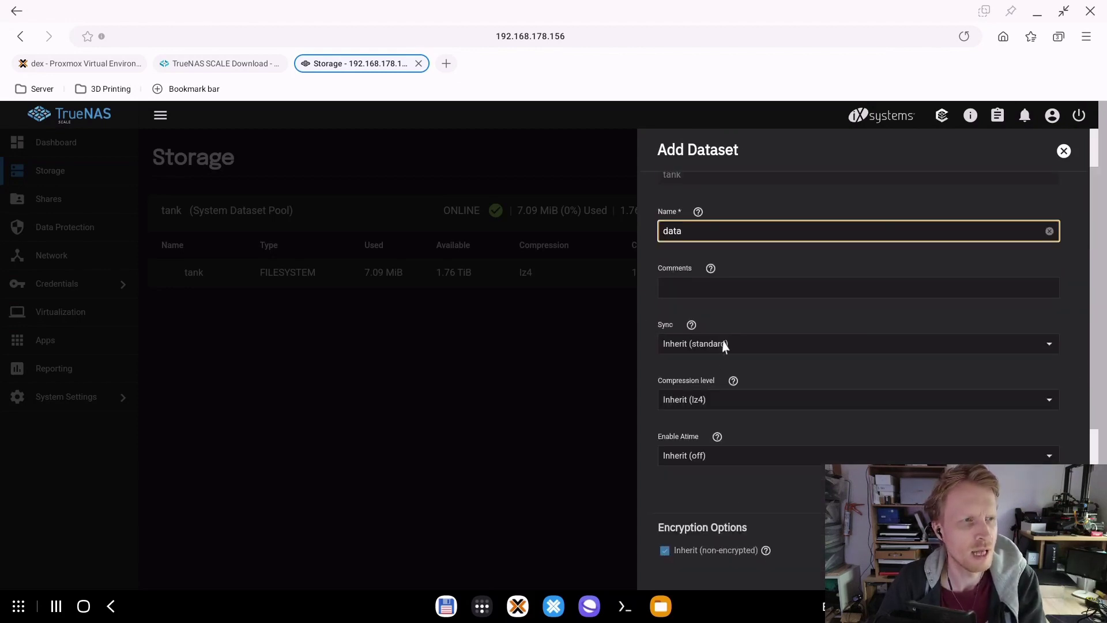
scroll(777, 343, "down", 4)
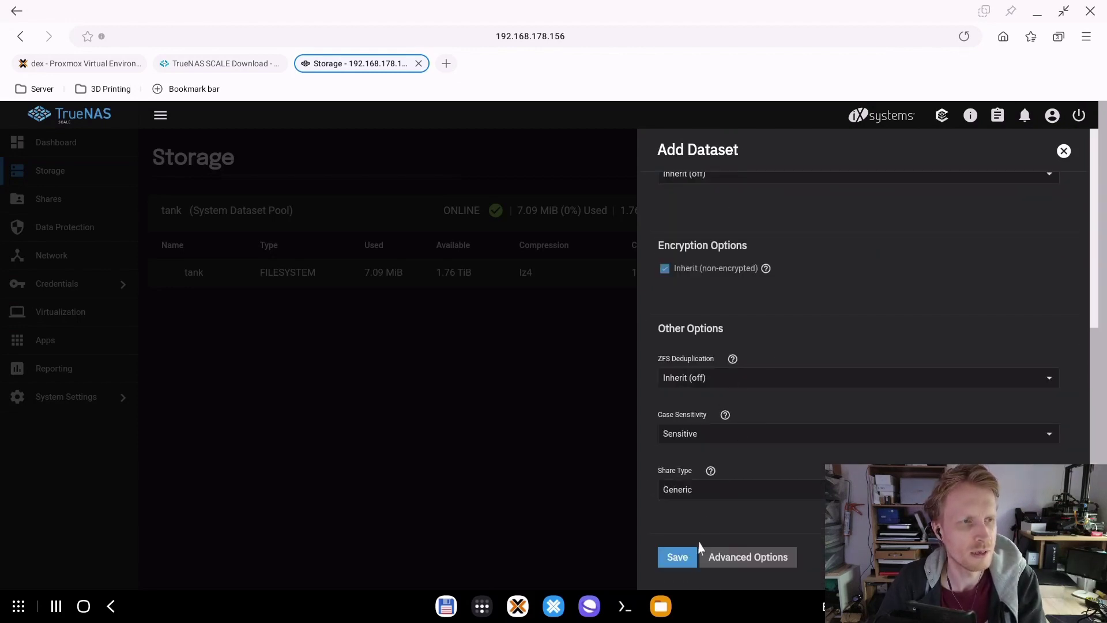
left_click(691, 496)
left_click(676, 512)
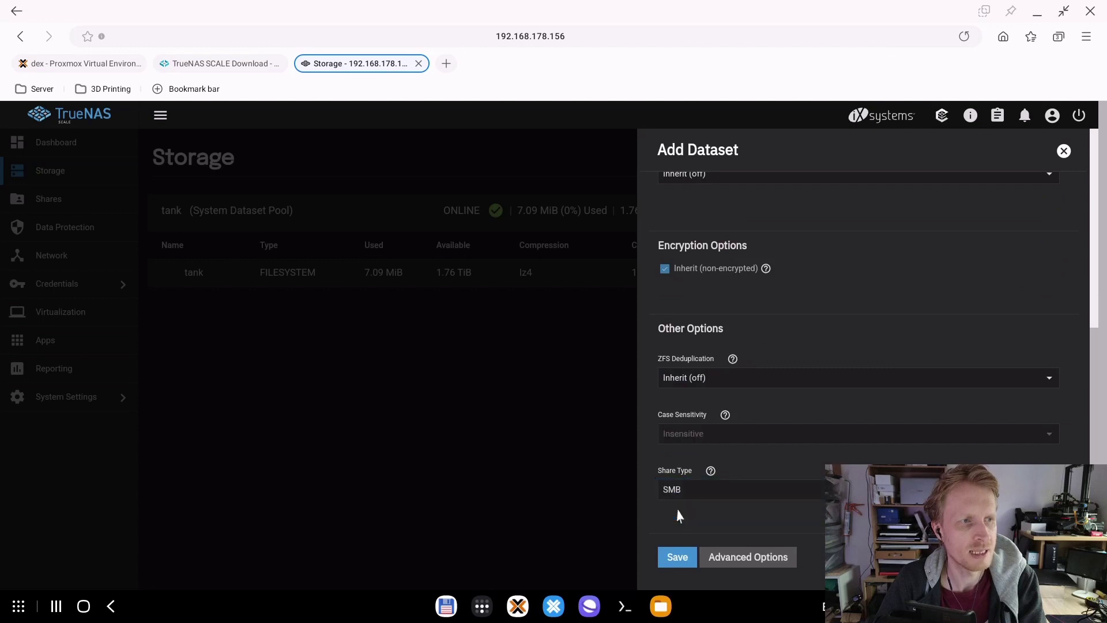
left_click(677, 557)
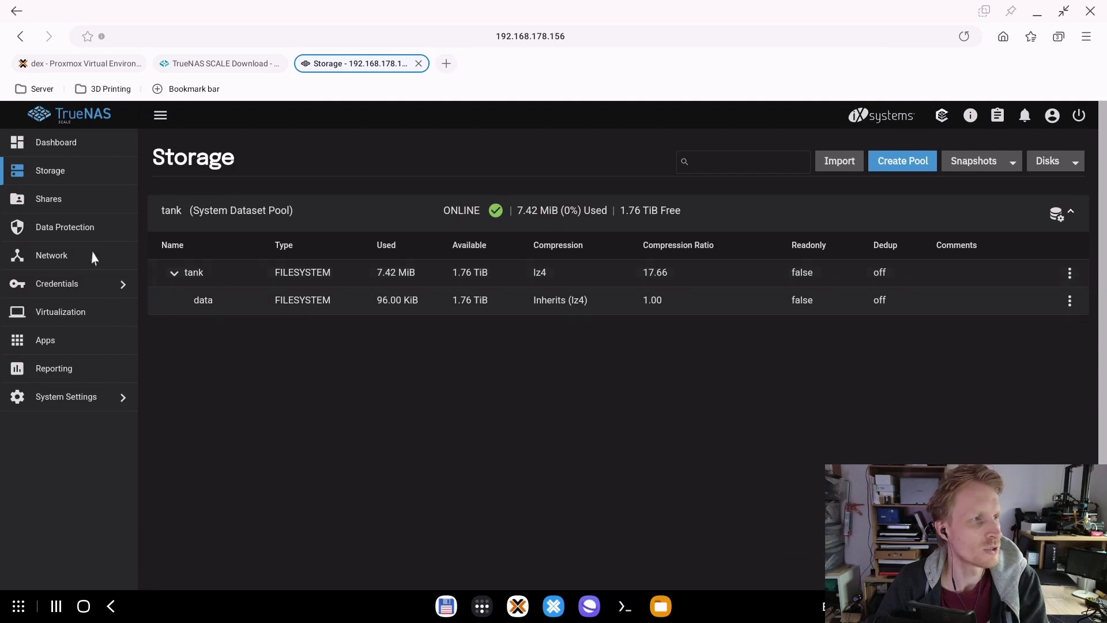
Open the data dataset's permissions and start editing its access control list
left_click(57, 202)
left_click(66, 172)
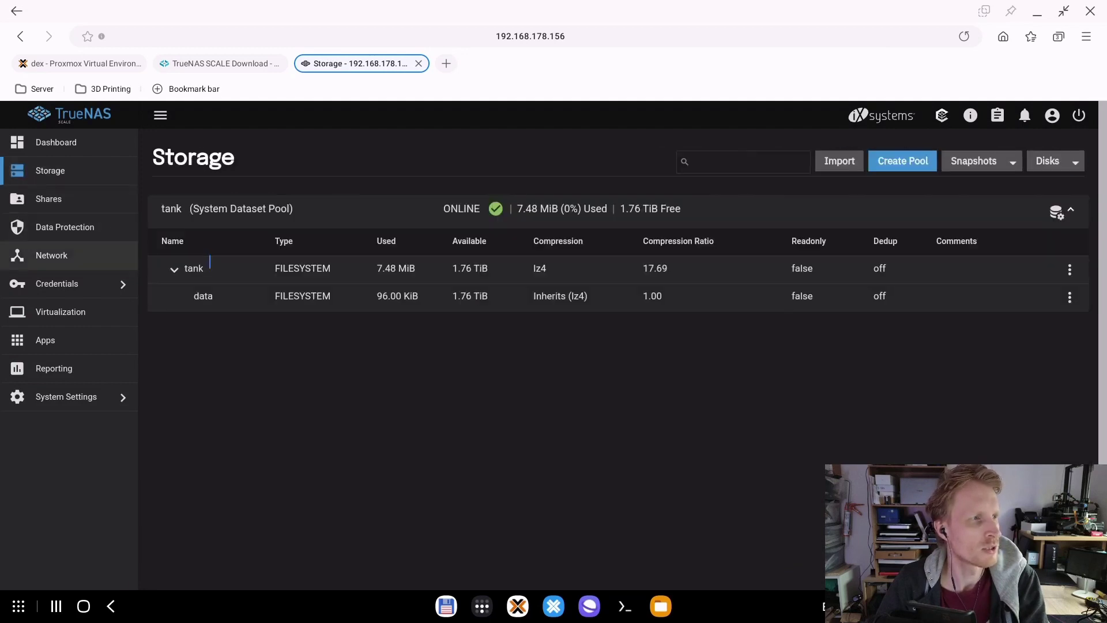
left_click(1071, 300)
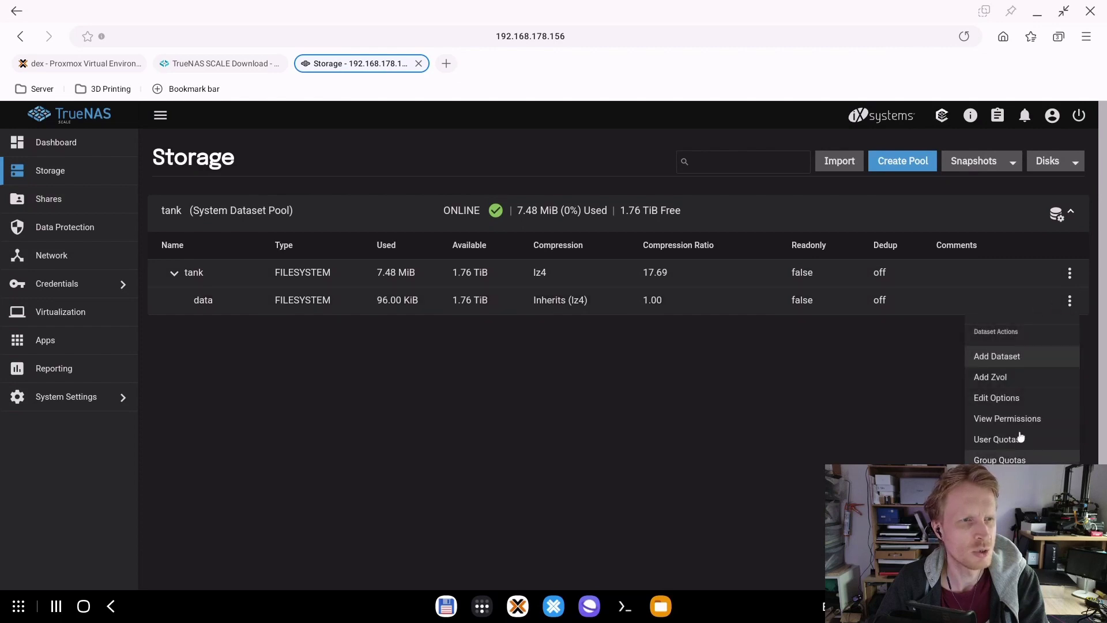
left_click(1004, 418)
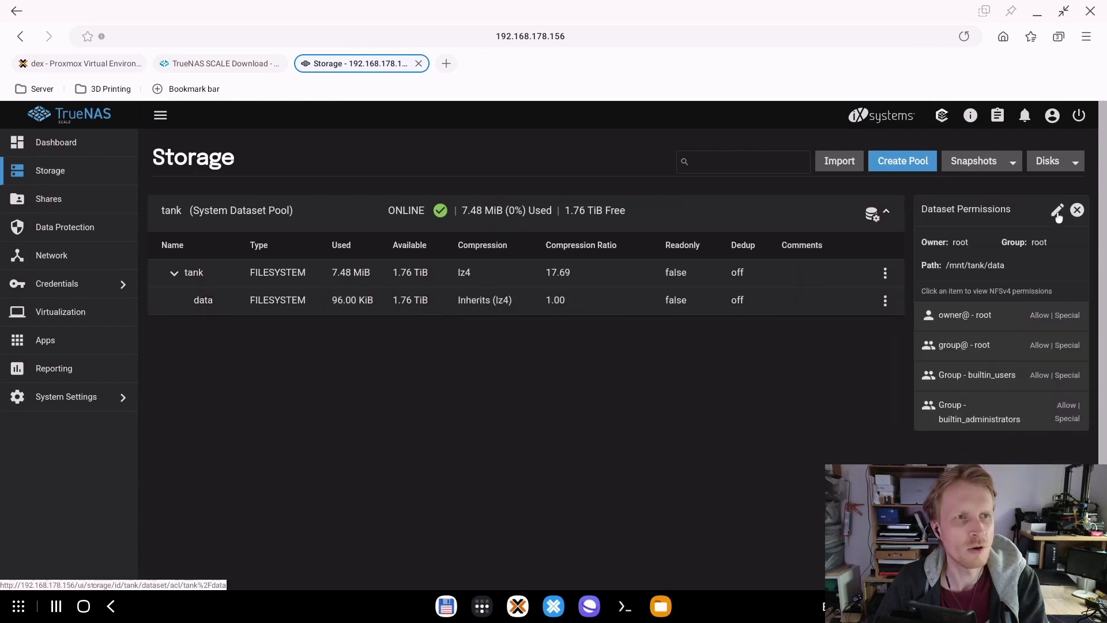
left_click(1058, 213)
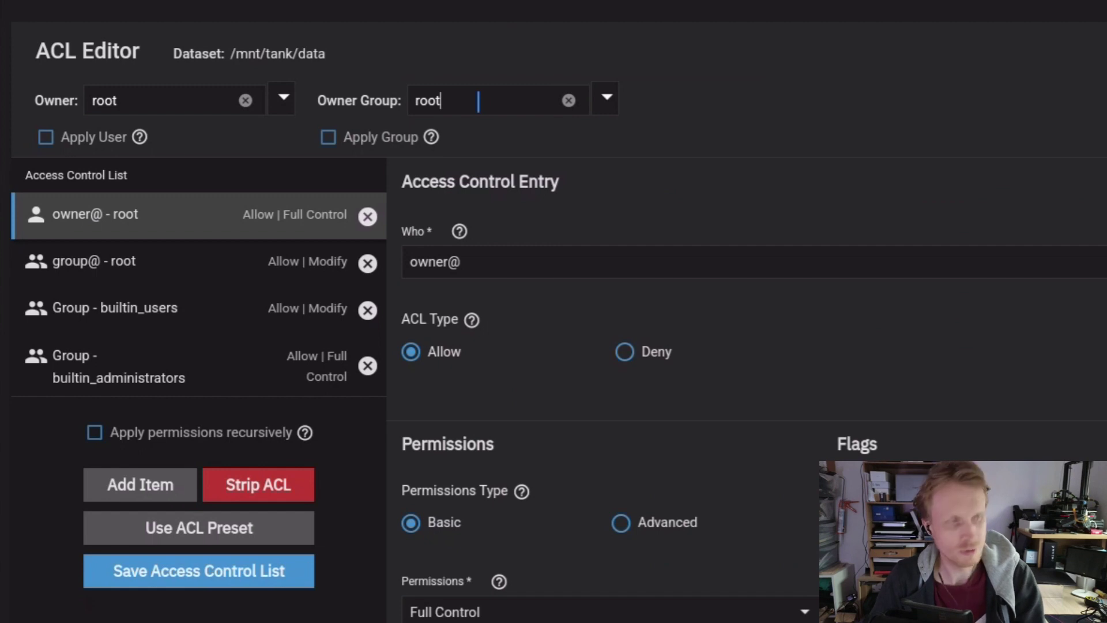
Set the owner group to the user's own group, apply it, and save the ACL
key("BackSpace")
key("BackSpace")
key("BackSpace")
key("BackSpace")
type("dex")
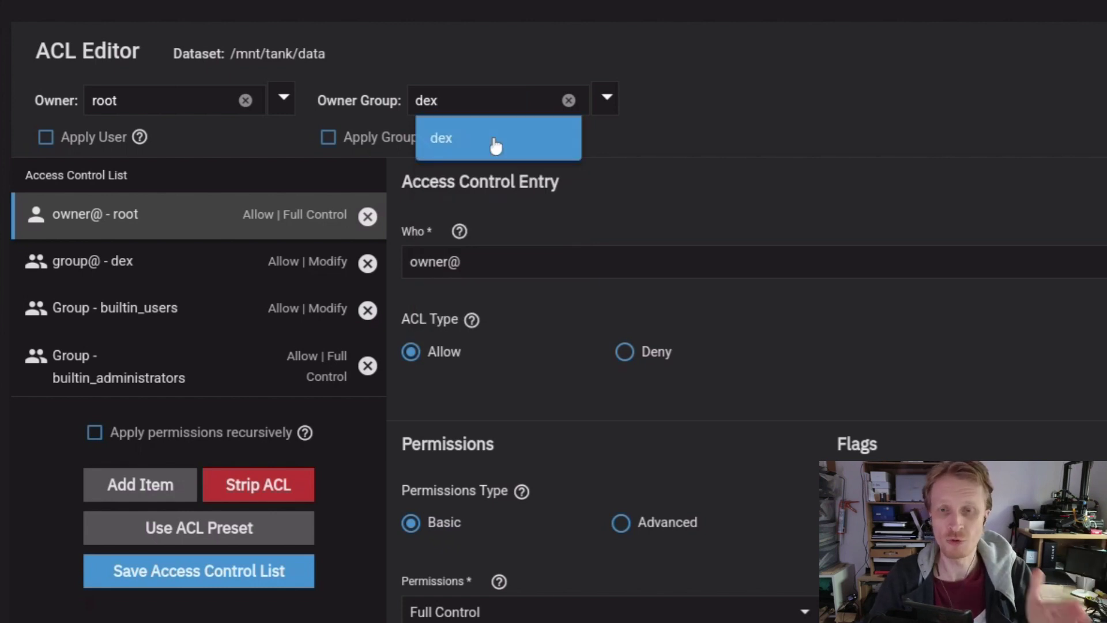
left_click(495, 144)
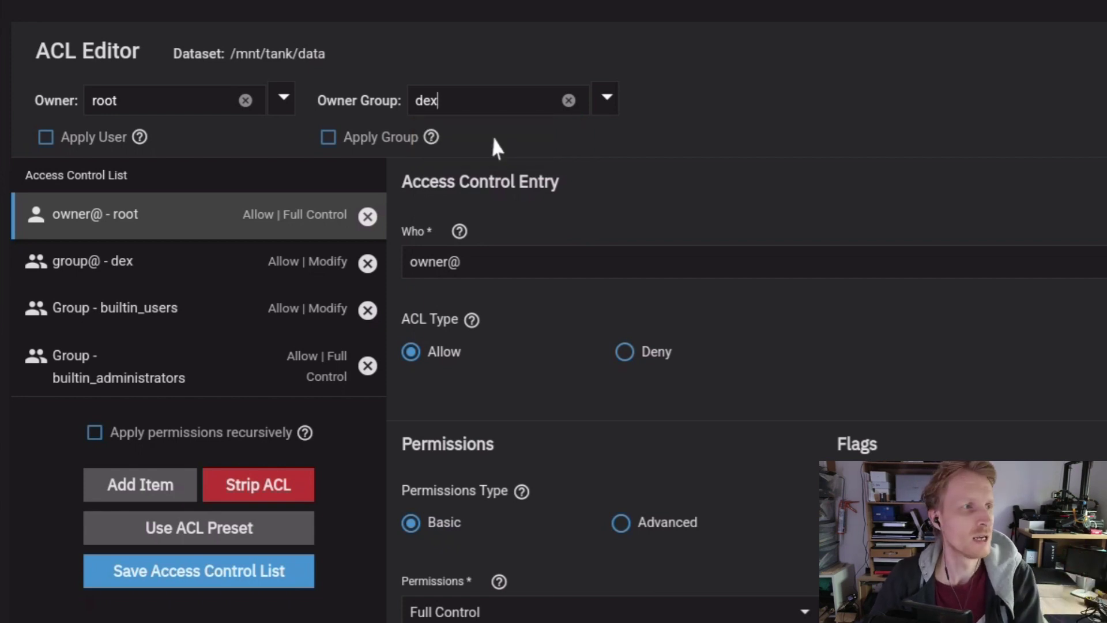
left_click(333, 140)
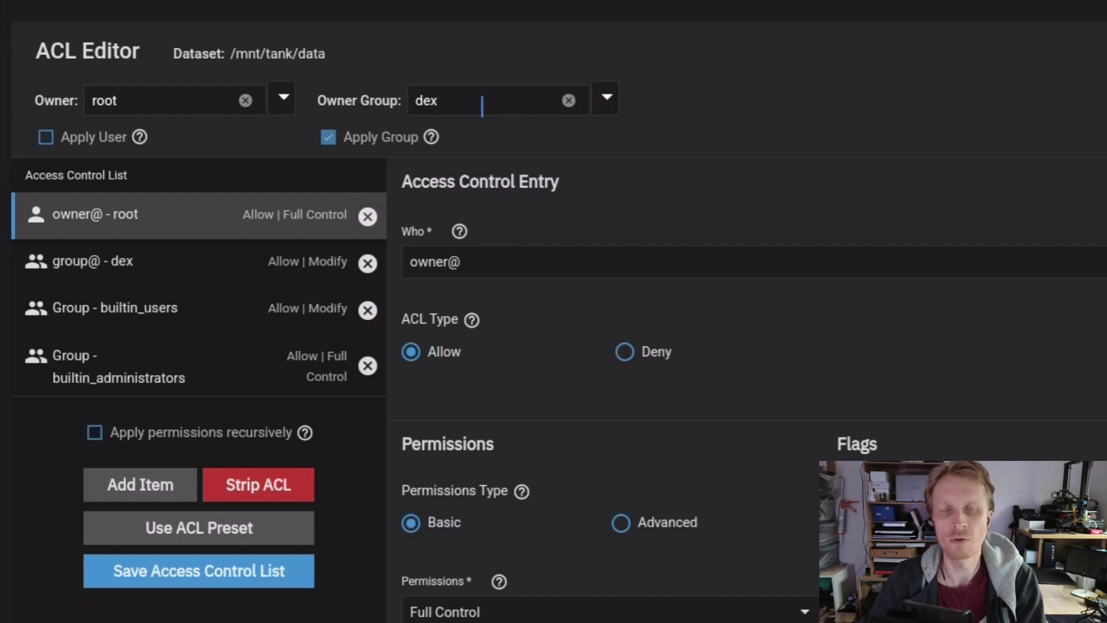
left_click(208, 577)
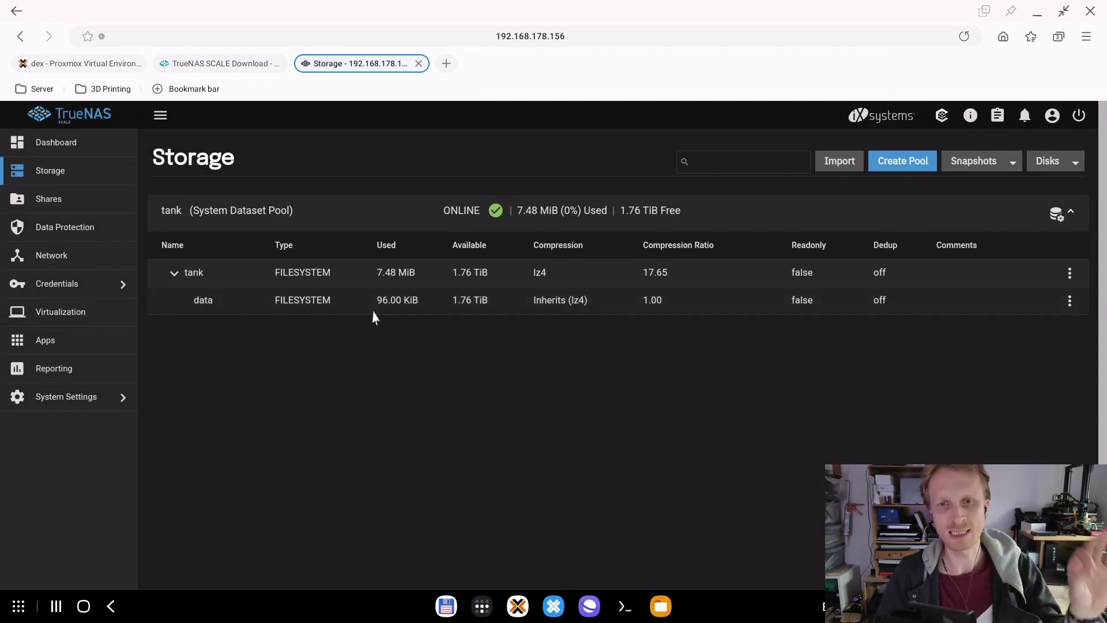
Start a new Windows (SMB) share and expand the path tree down to /mnt/tank
left_click(69, 203)
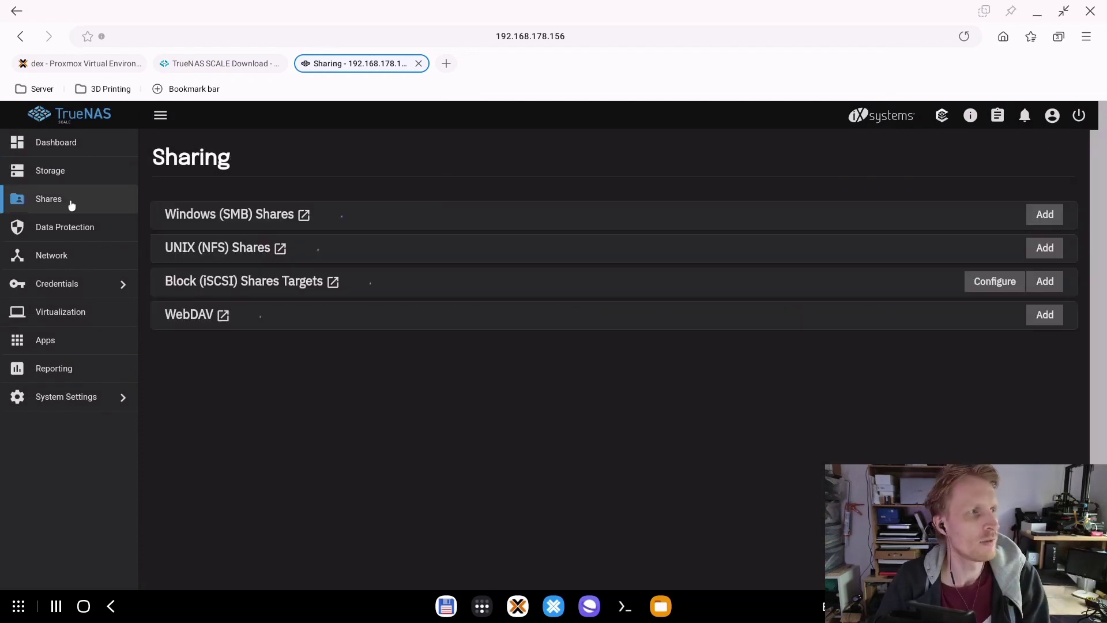
left_click(1030, 214)
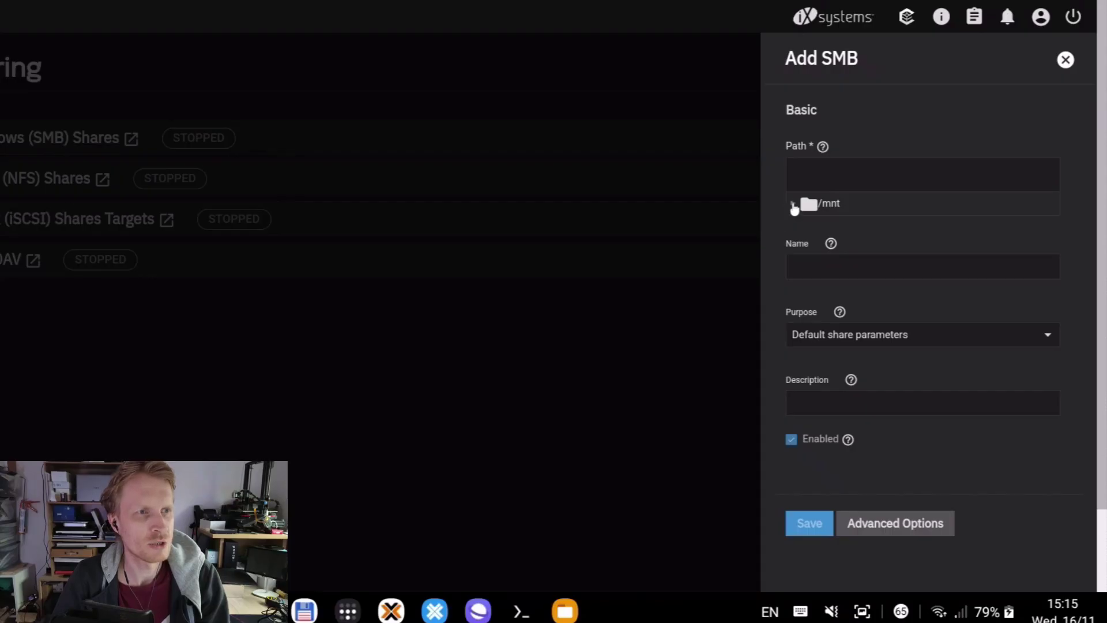
left_click(849, 270)
left_click(804, 225)
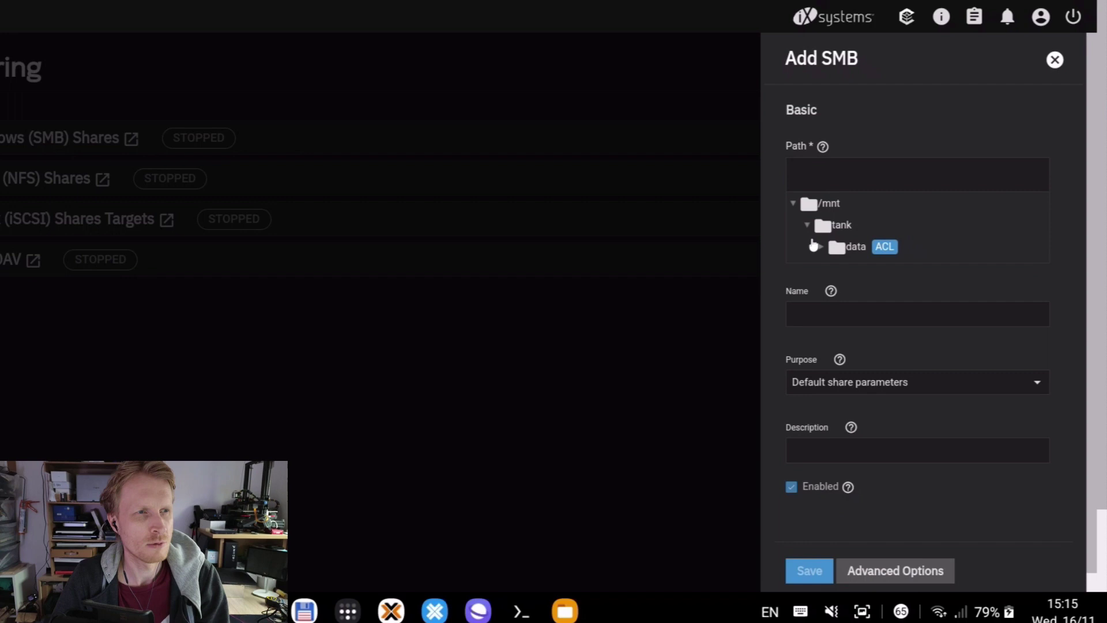
left_click(843, 226)
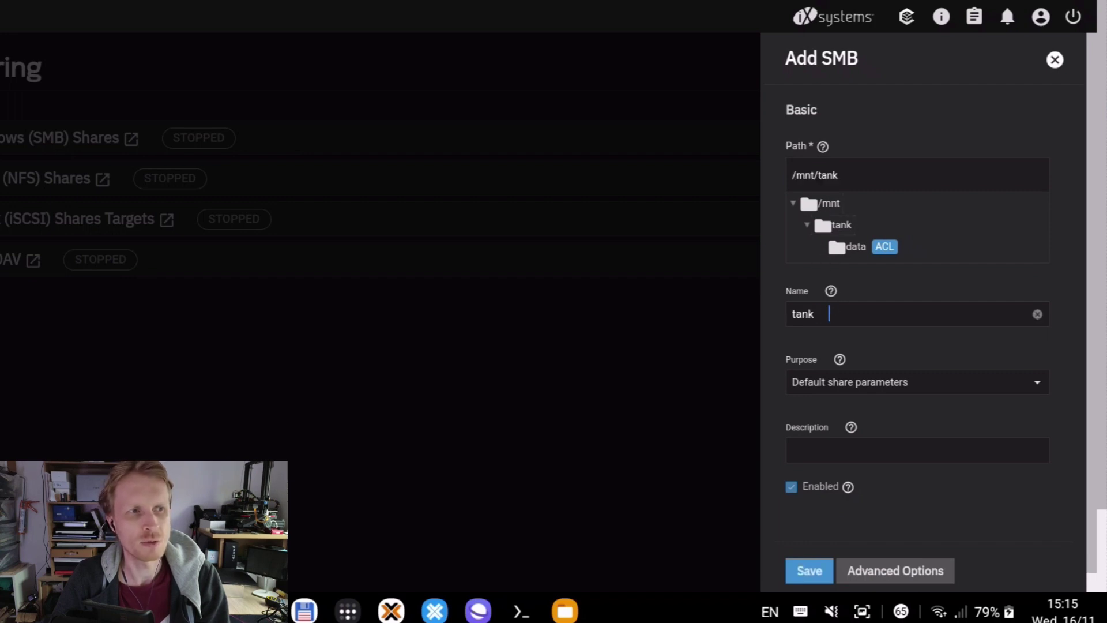
Name the share 'data', point it at /mnt/tank/data, and save it
left_click_drag(830, 313, 794, 315)
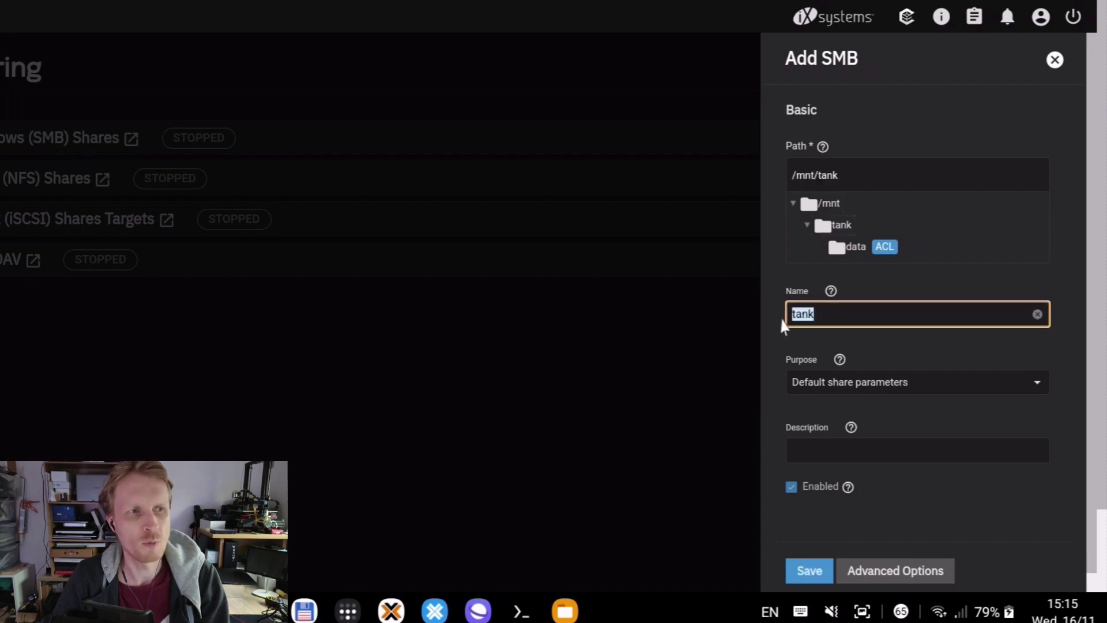
left_click(824, 314)
key("BackSpace")
key("BackSpace")
key("BackSpace")
key("BackSpace")
type("data")
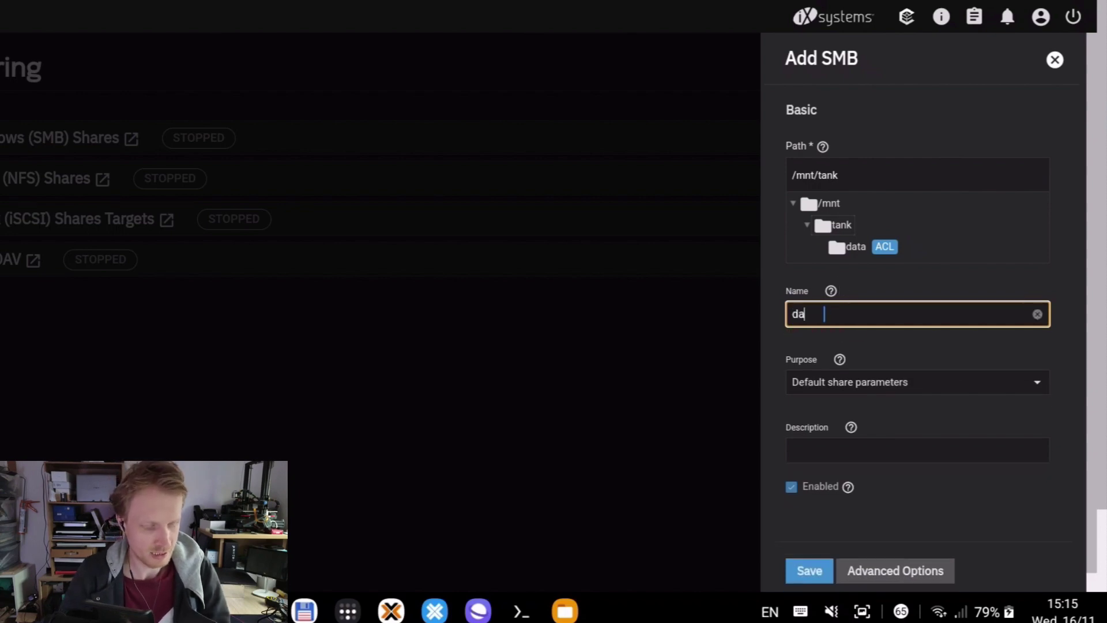
left_click(862, 252)
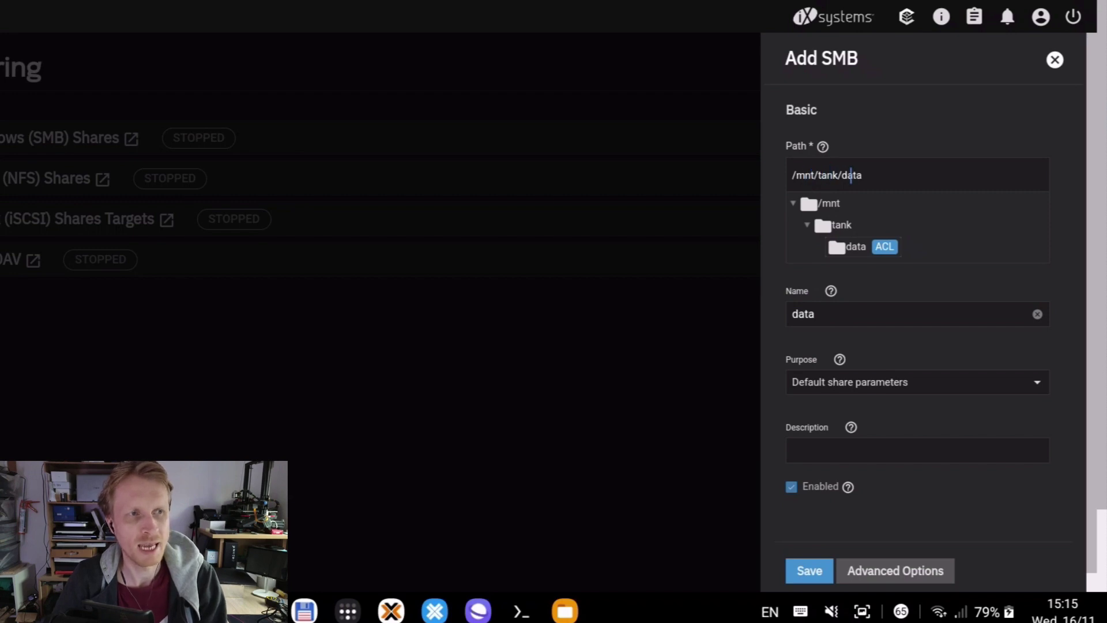
scroll(836, 492, "down", 1)
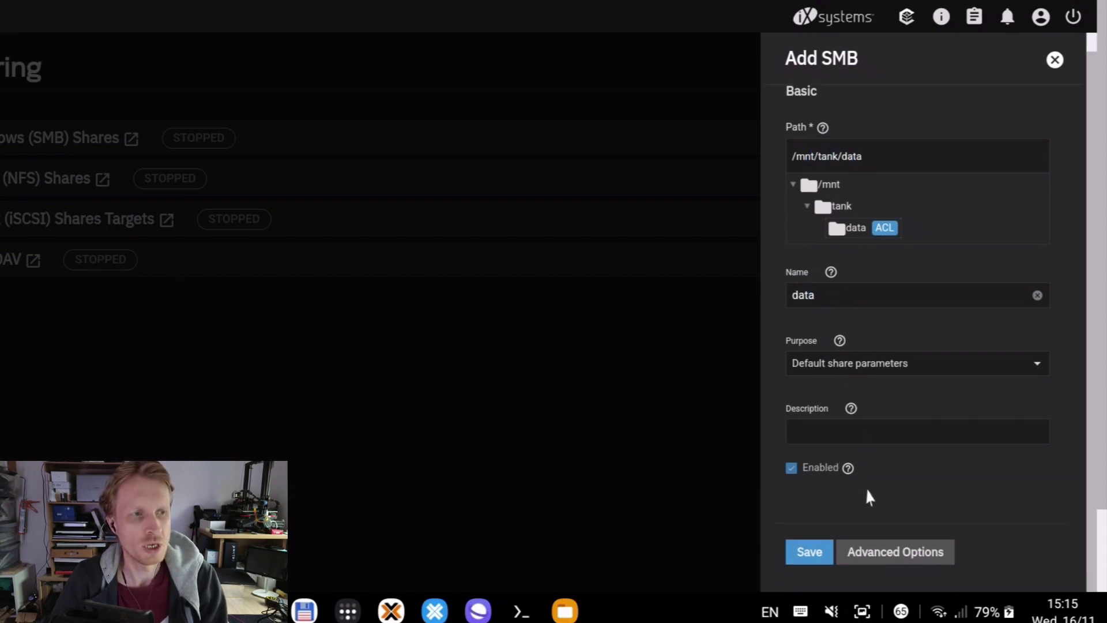
left_click(810, 556)
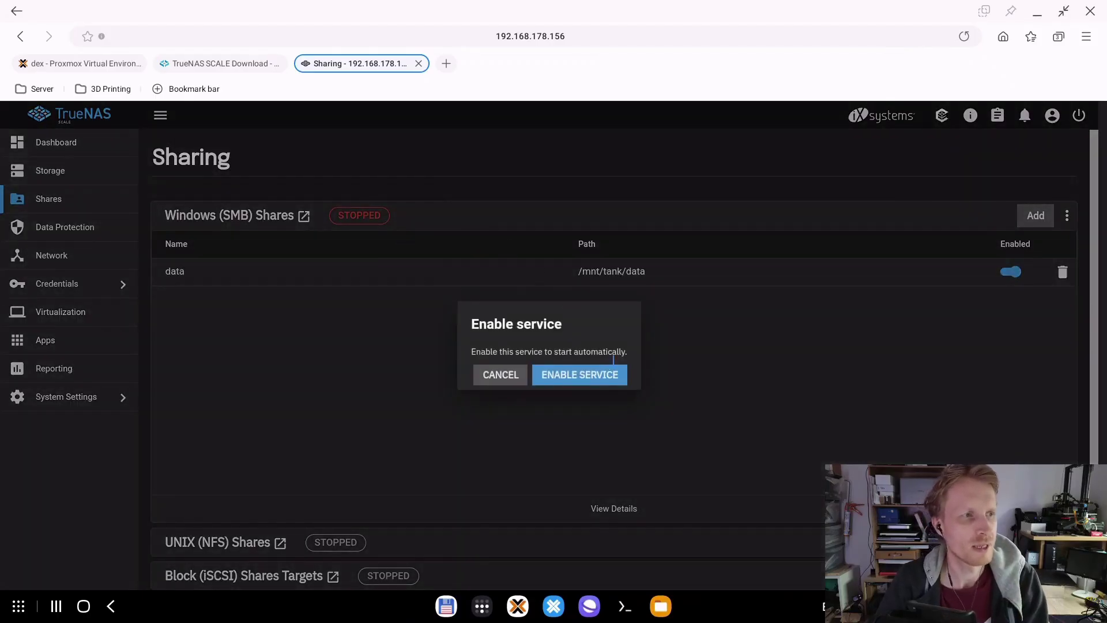
Enable the SMB service with auto-start, check it in Services, then go to My Files network storage
left_click(587, 380)
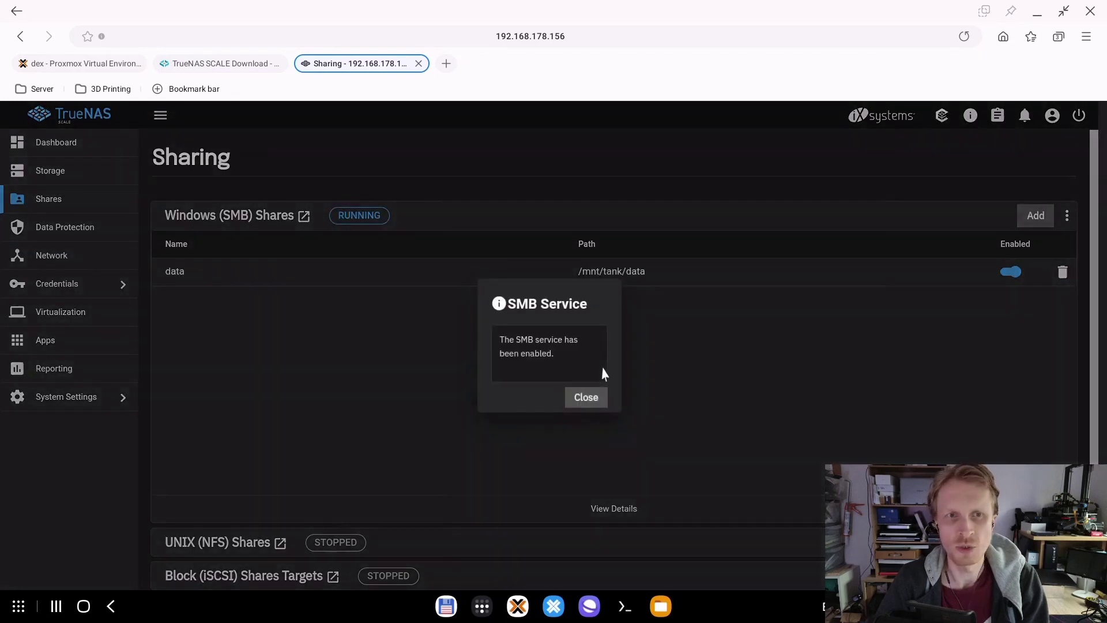
left_click(587, 397)
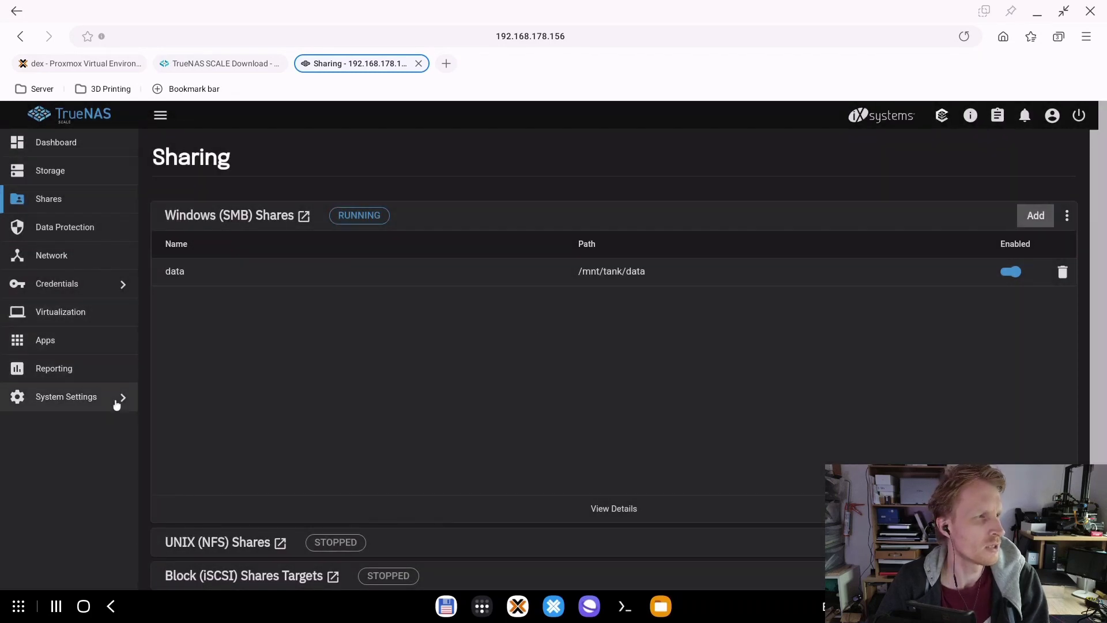
left_click(117, 403)
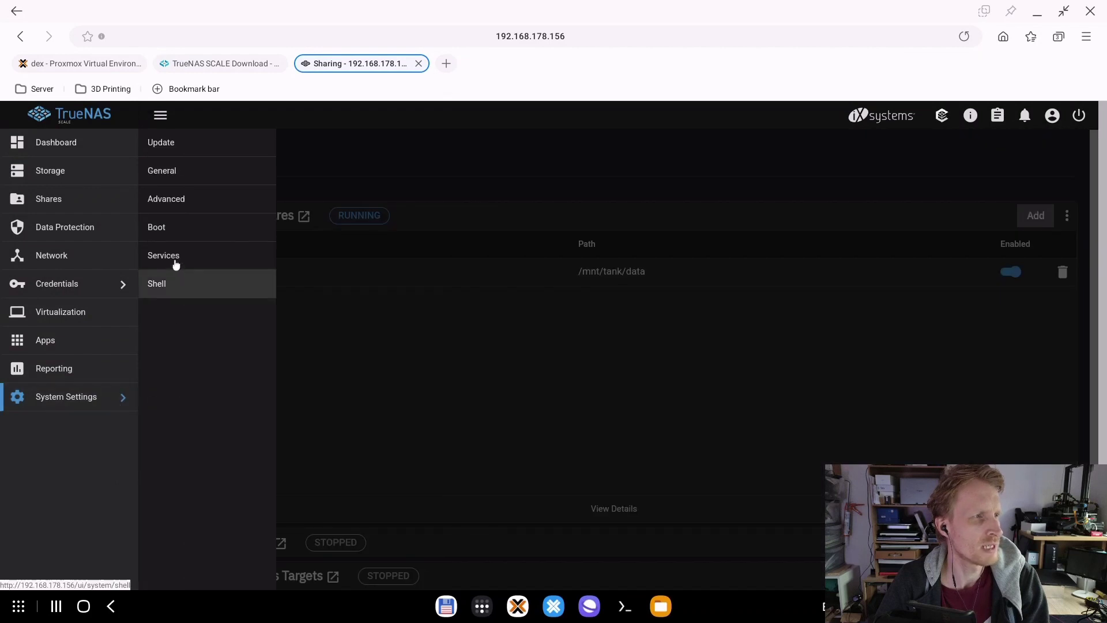
left_click(173, 257)
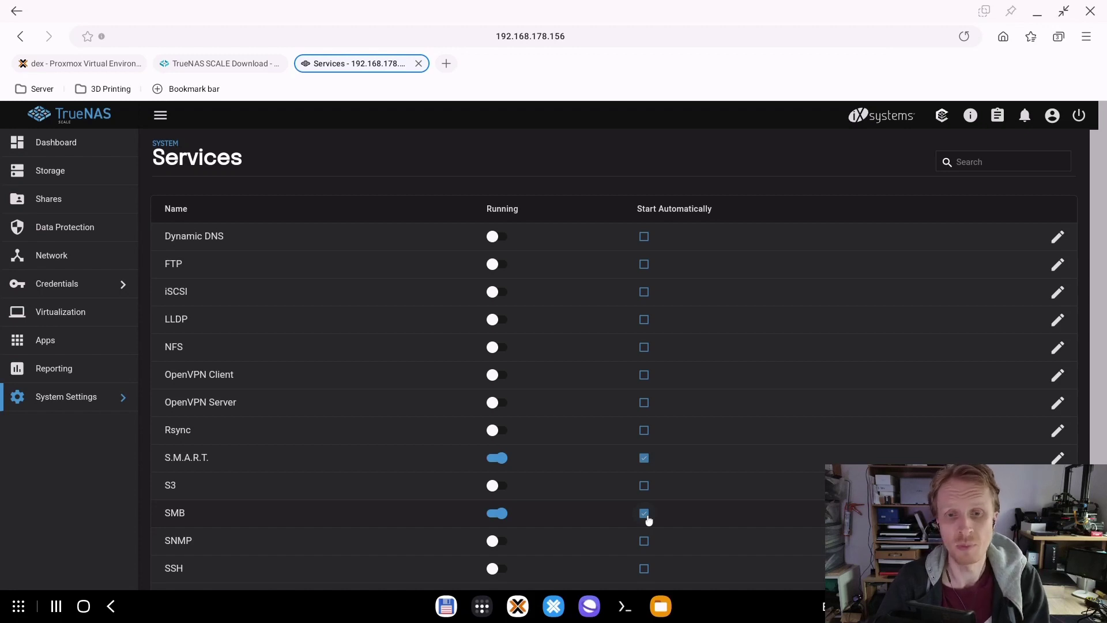
left_click(79, 143)
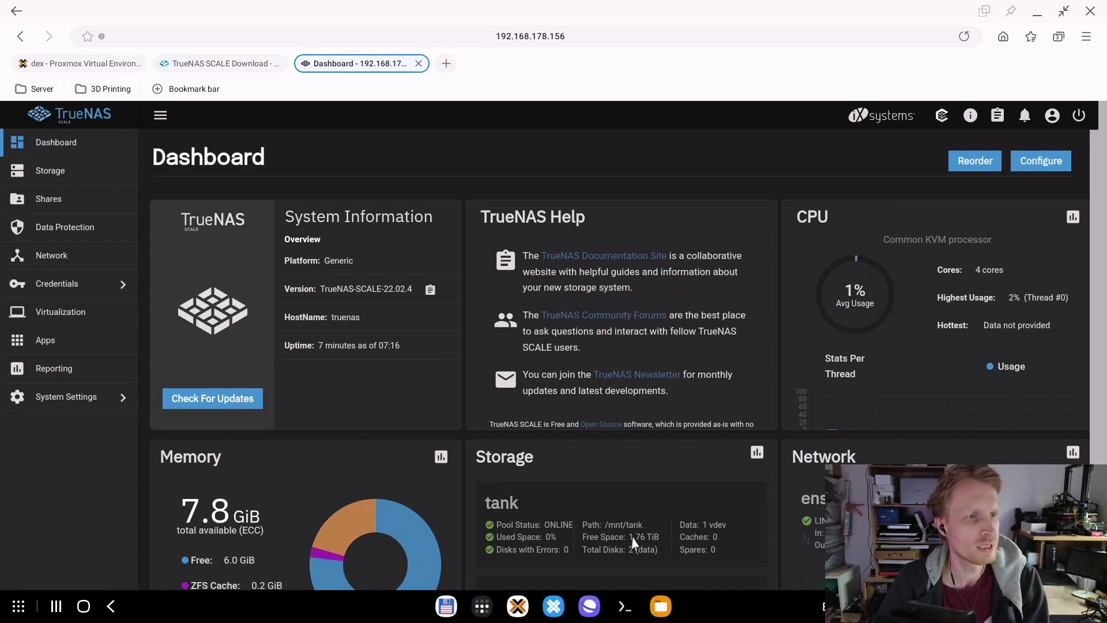
left_click(661, 606)
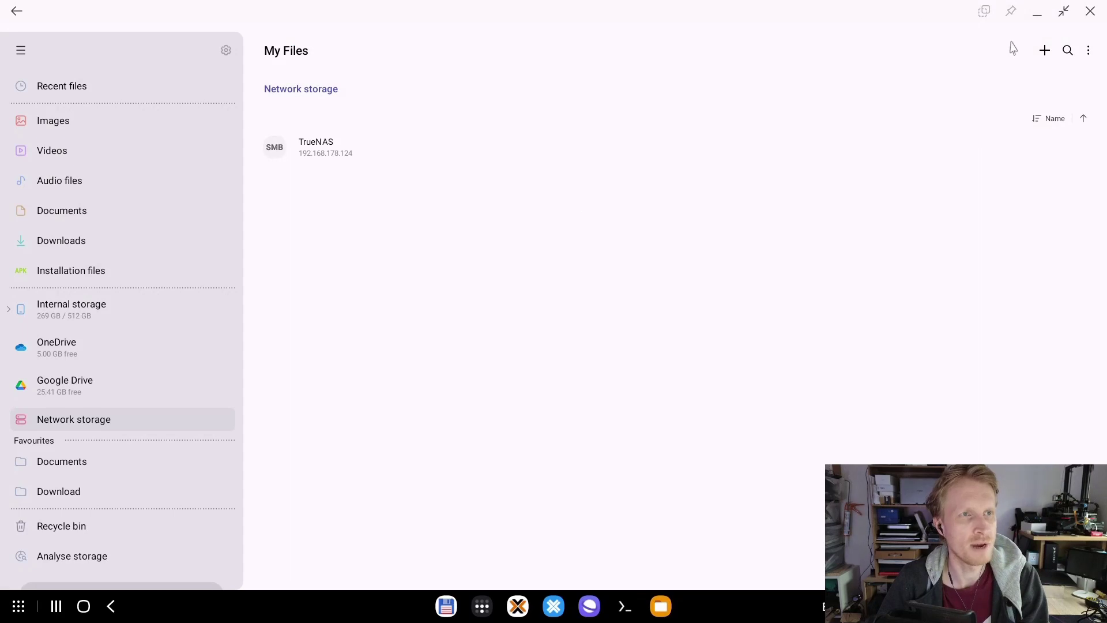
Add an SMB network drive at 192.168.178.156 using port 445
left_click(1044, 50)
left_click(895, 182)
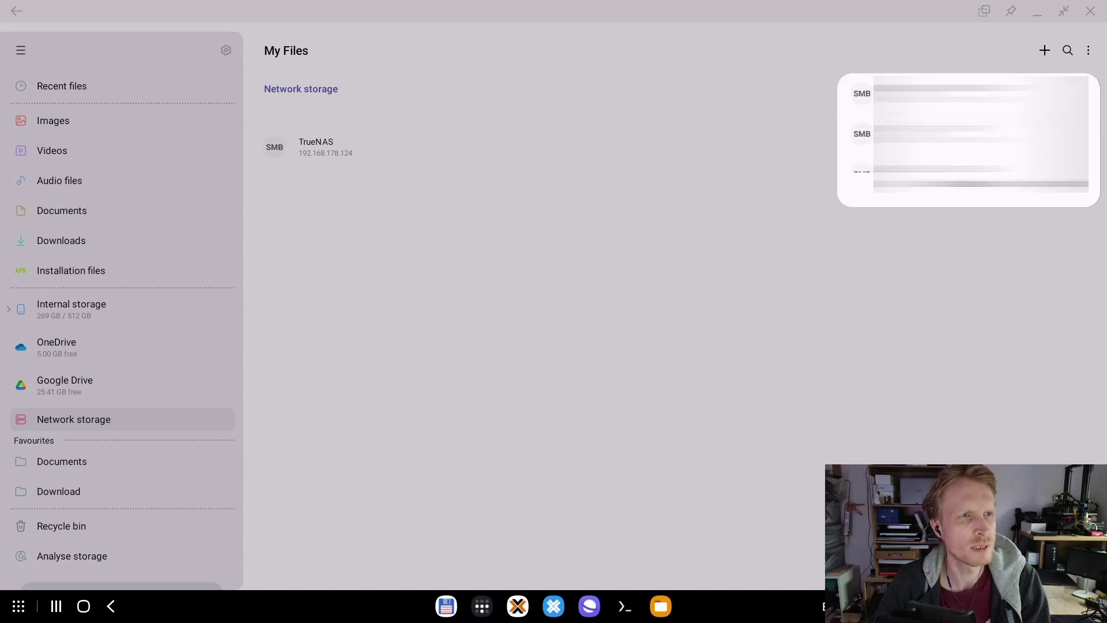
left_click(1001, 193)
type("1")
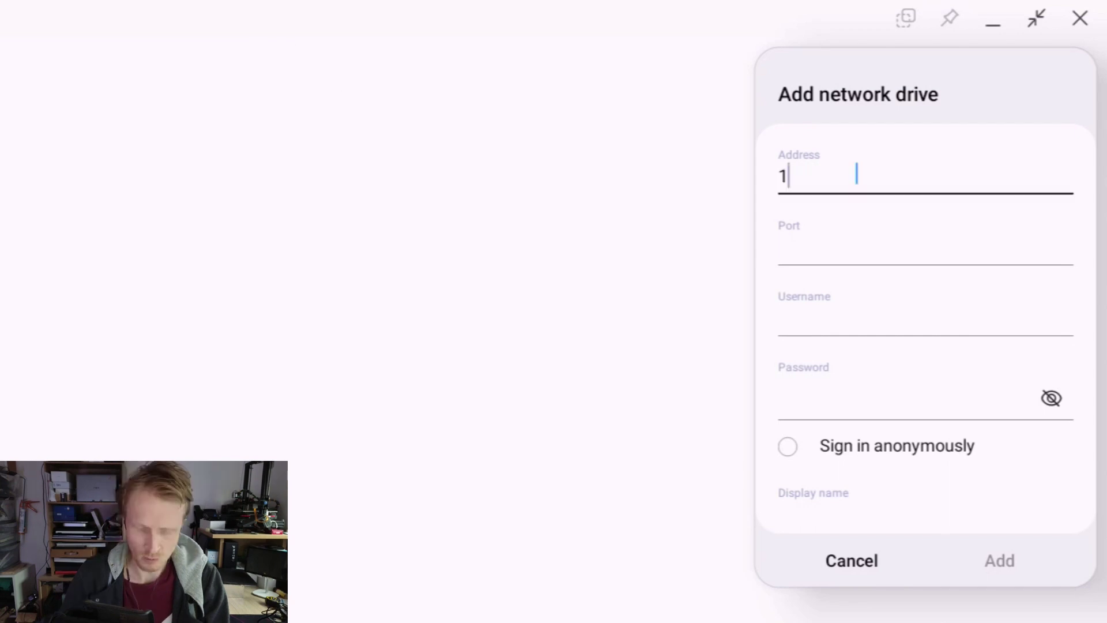
type("92.168.178.")
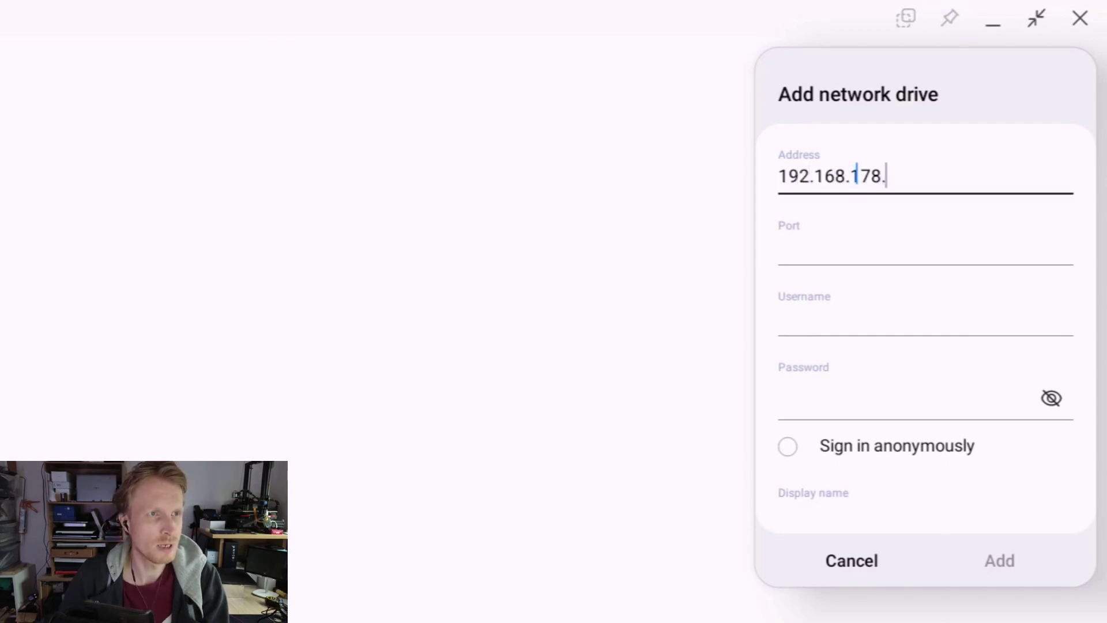
type("156")
left_click(833, 247)
type("445")
left_click(873, 327)
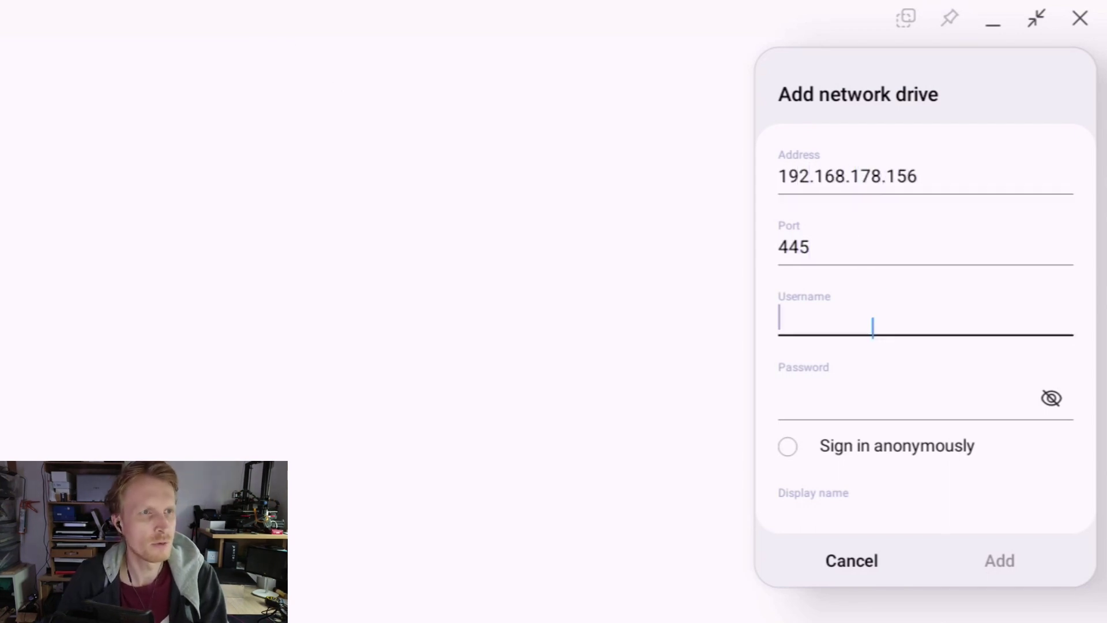
Enter the NAS username and password and add the network drive
type("dex")
left_click(865, 400)
type("******")
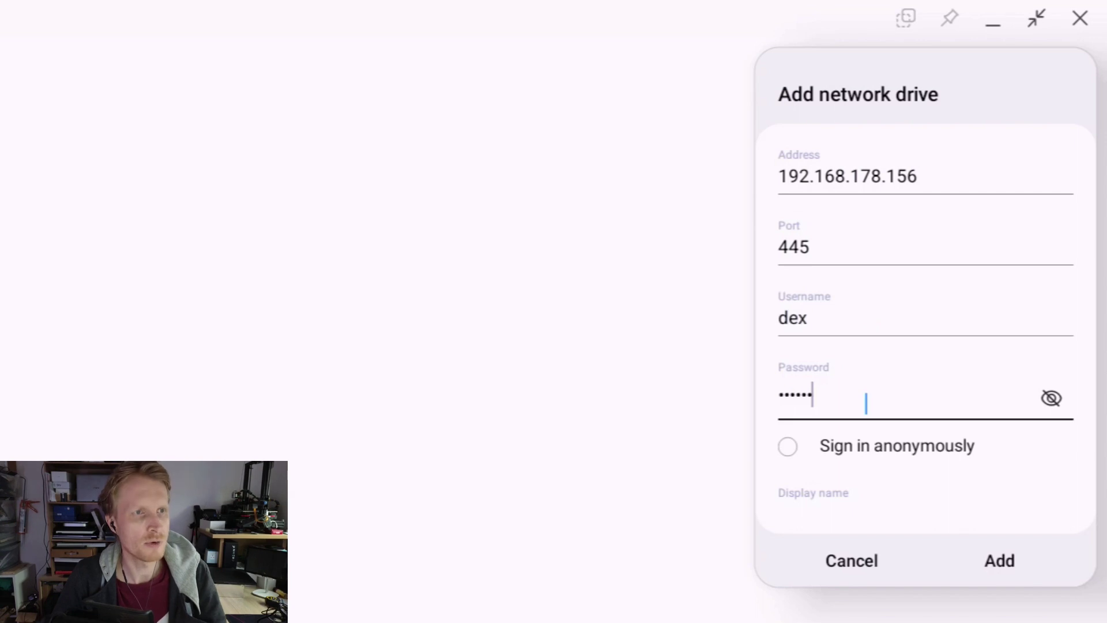
left_click(1014, 571)
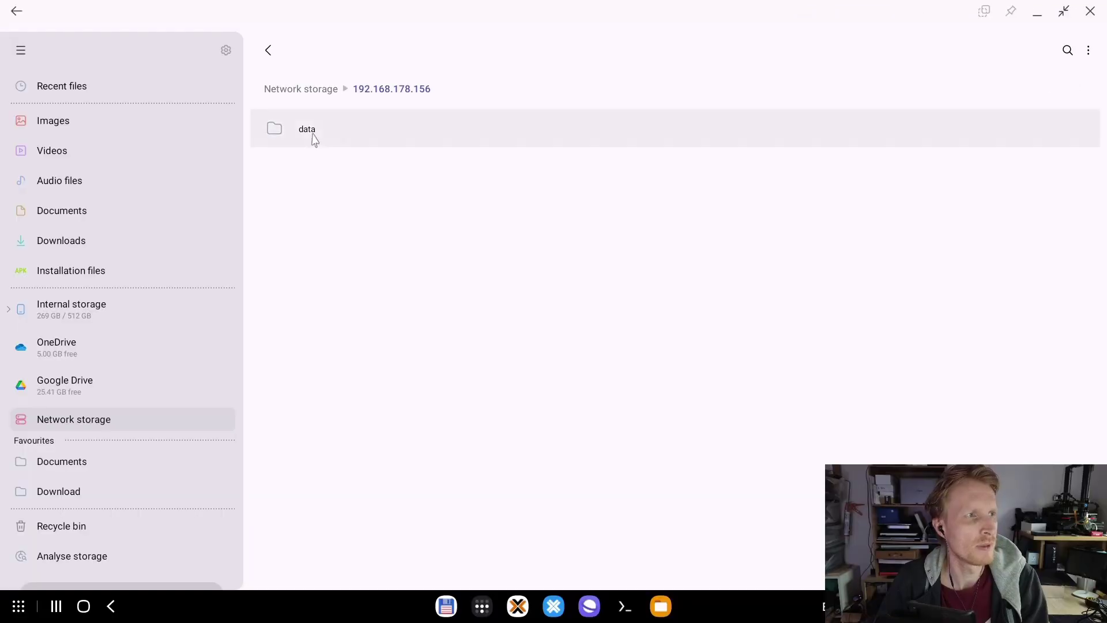
Open the empty data folder on the NAS, then minimize My Files
left_click(315, 138)
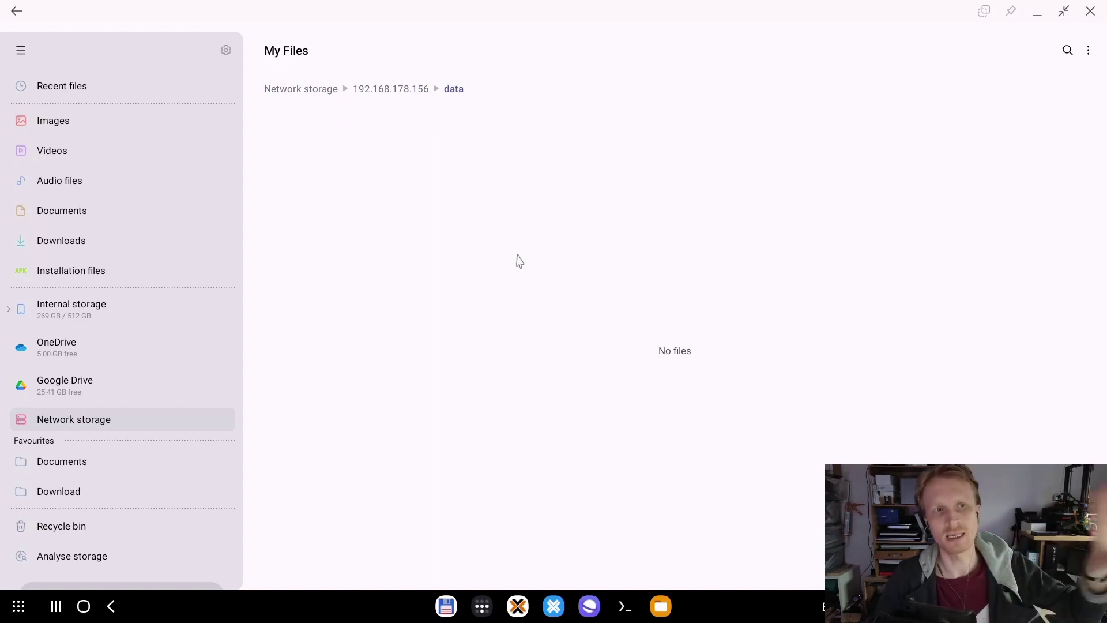
left_click(1064, 11)
left_click(633, 88)
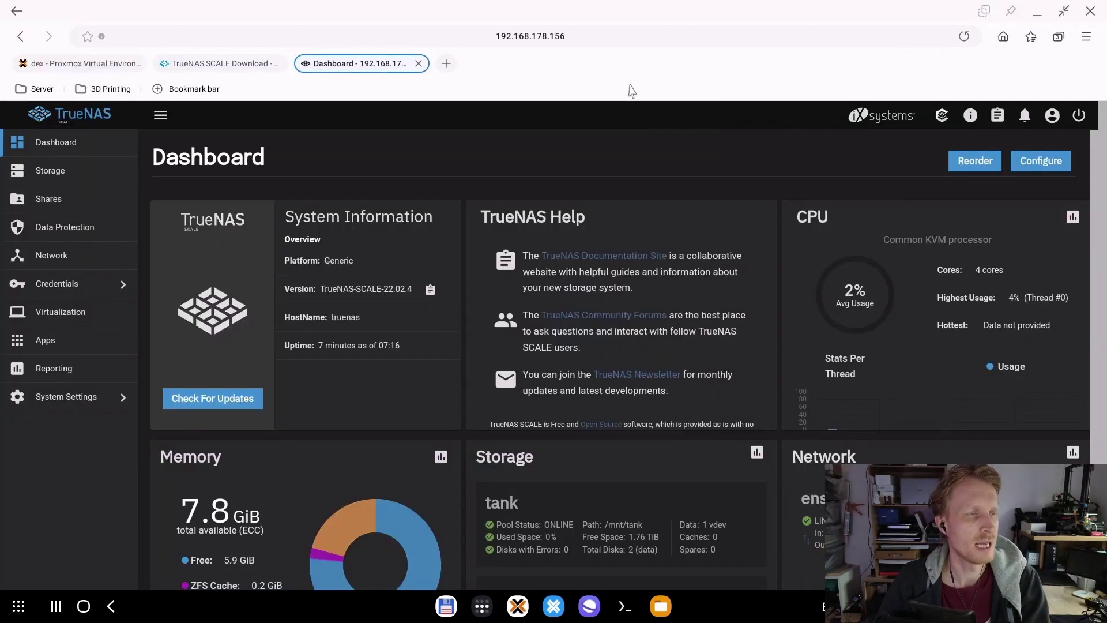
Add a child dataset 'proxmox' under tank/data with SMB share type
left_click(50, 175)
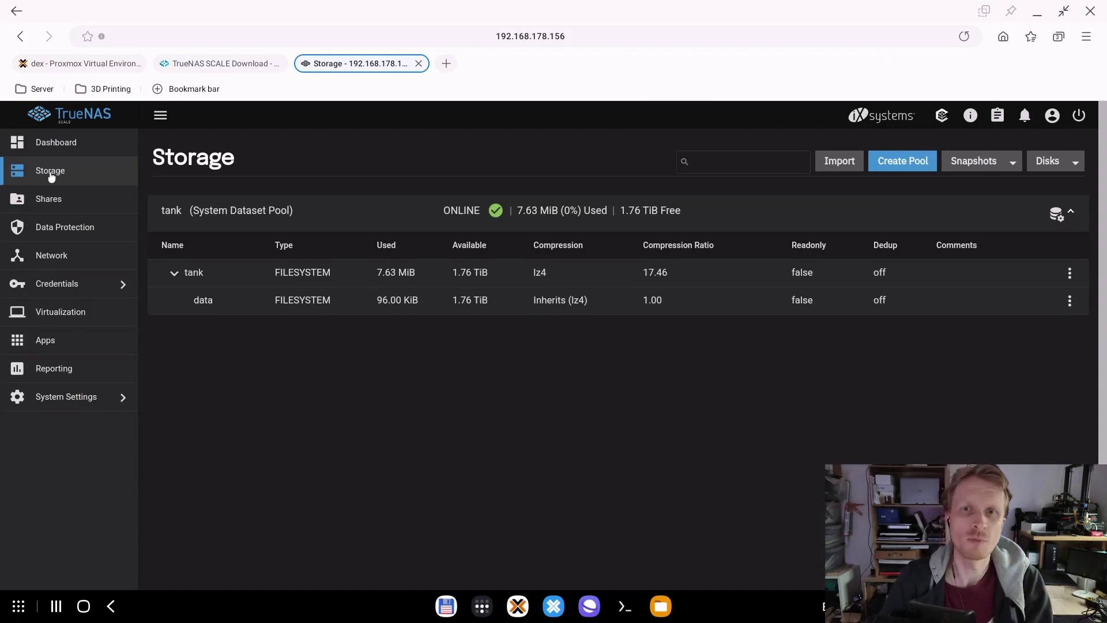
left_click(1069, 301)
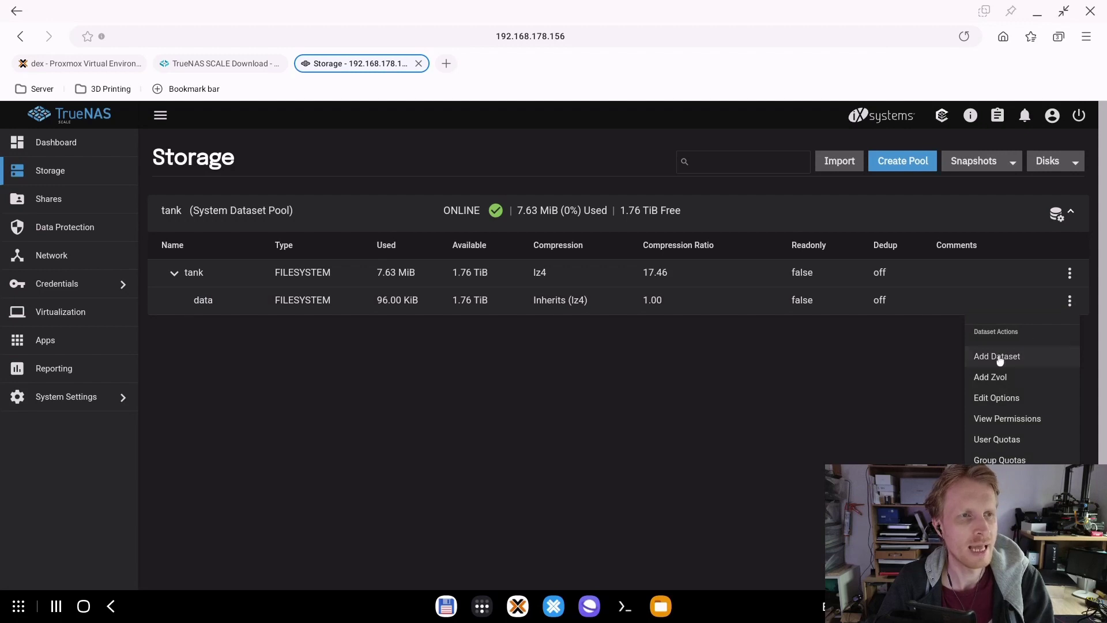
left_click(999, 357)
type("proxmo")
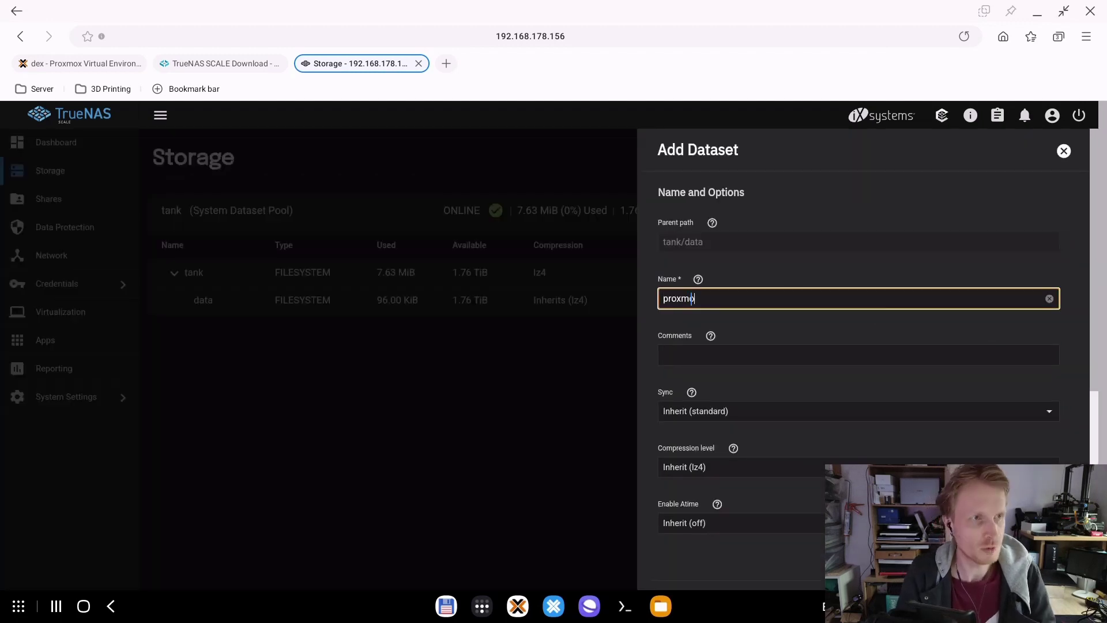
type("x")
scroll(677, 569, "down", 5)
left_click(685, 571)
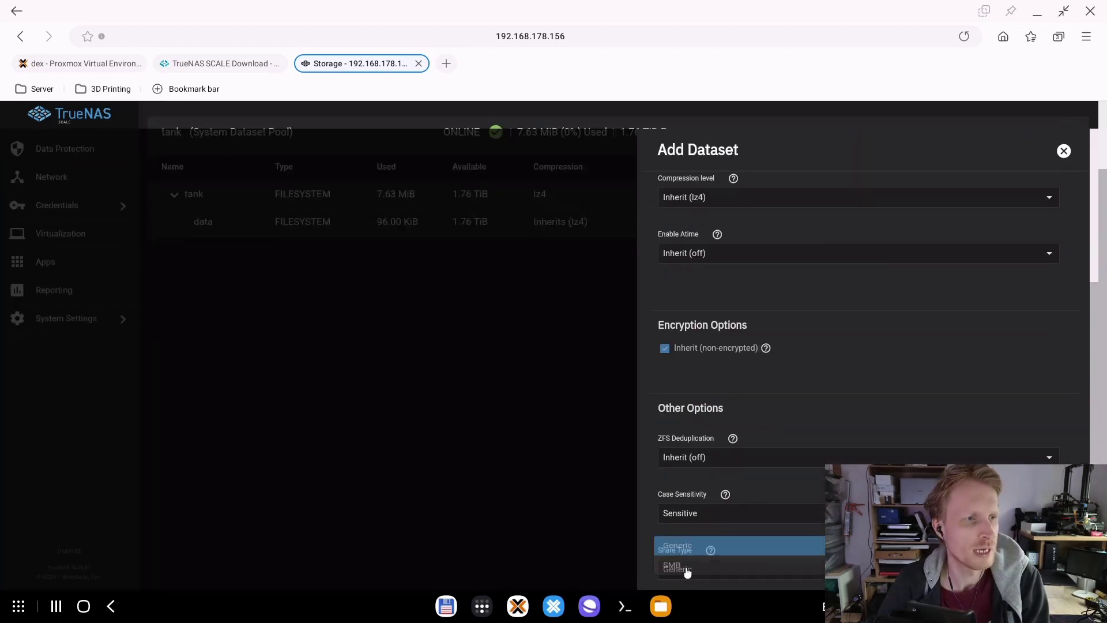
left_click(685, 569)
scroll(738, 519, "down", 2)
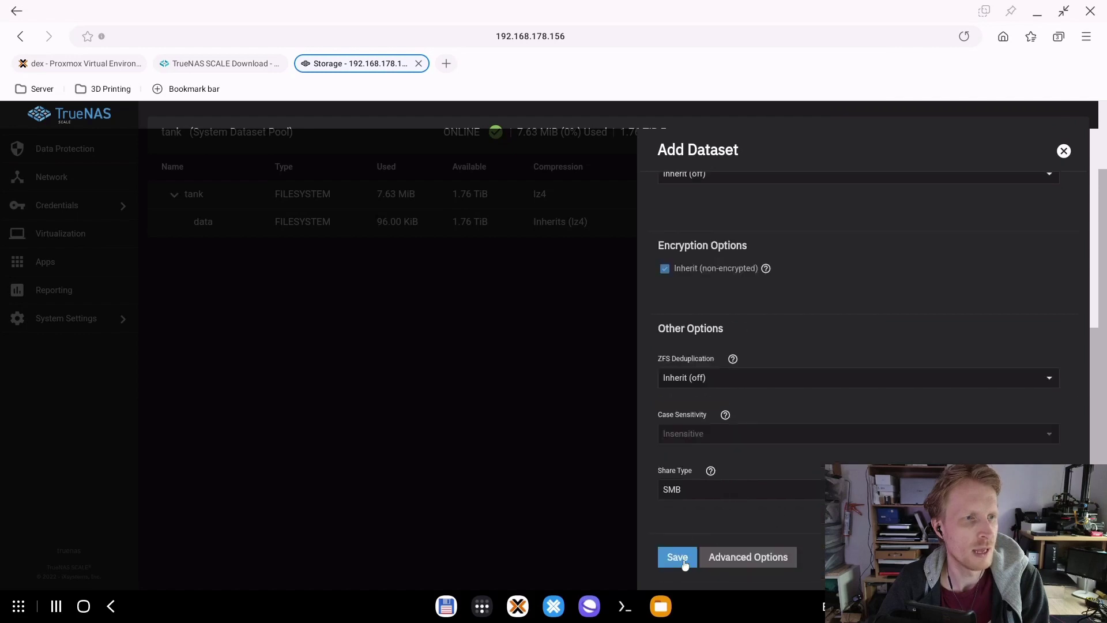
left_click(678, 558)
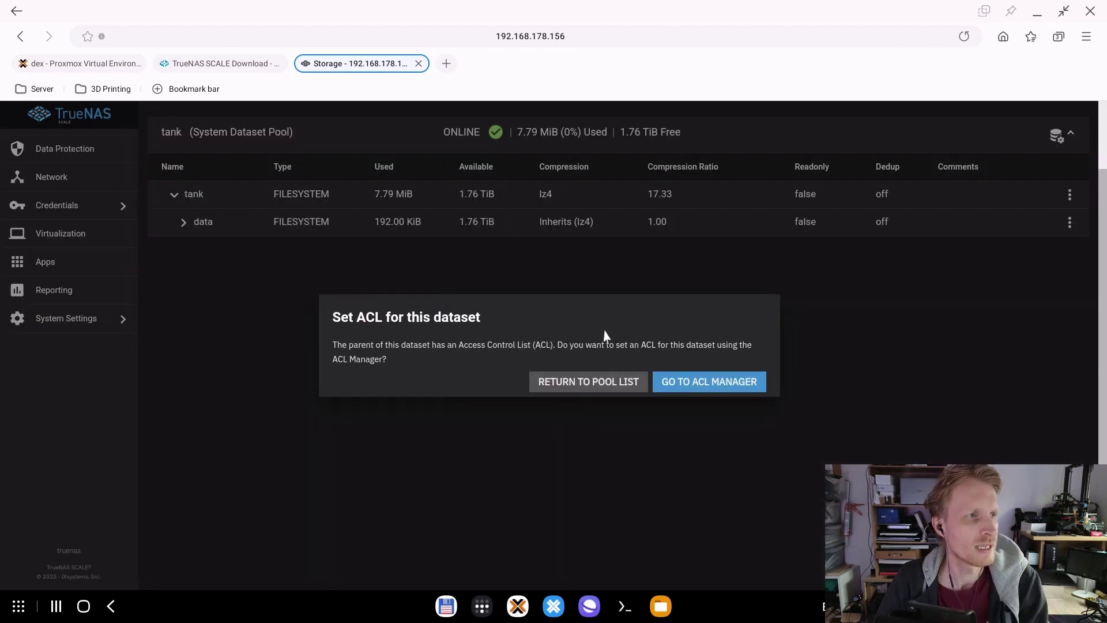
In the ACL manager, apply the user's group as proxmox's owner group, save, and expand data
left_click(729, 384)
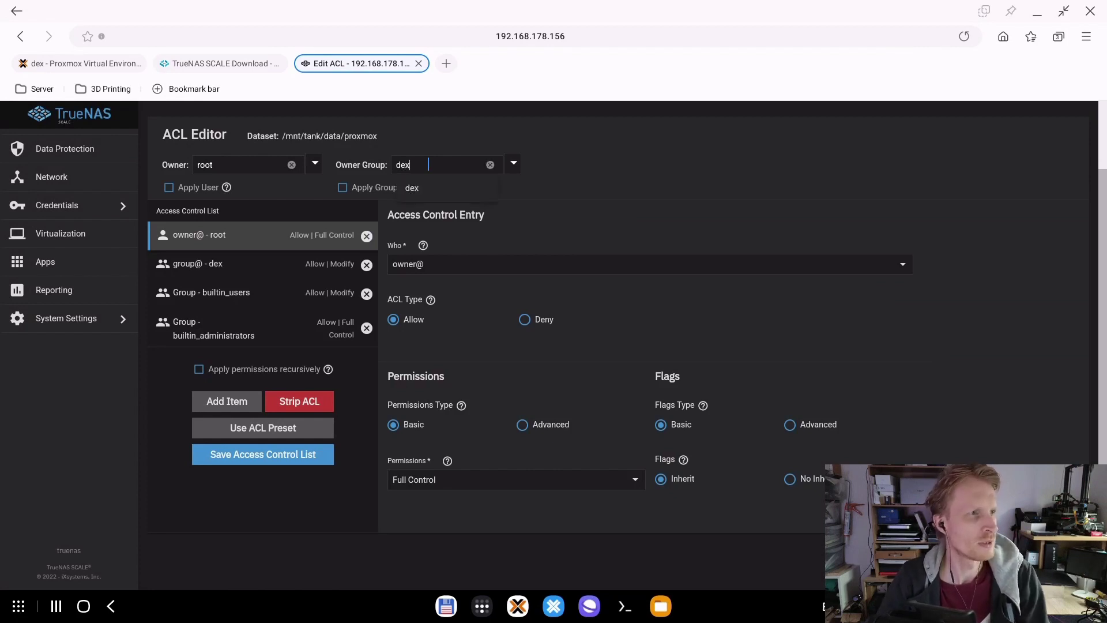
left_click(428, 184)
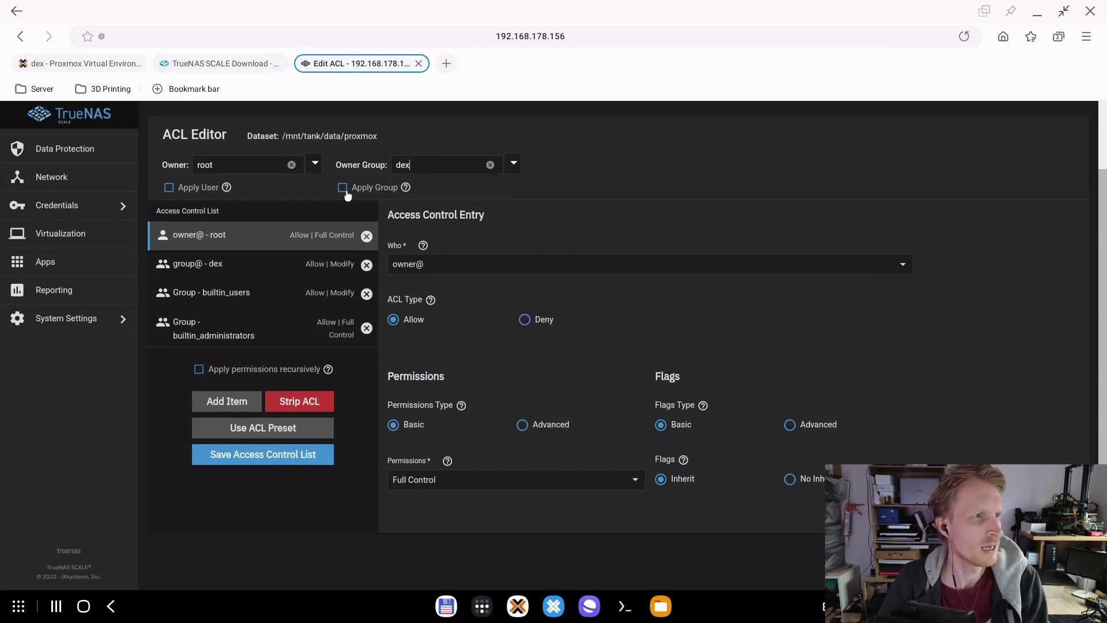
left_click(276, 462)
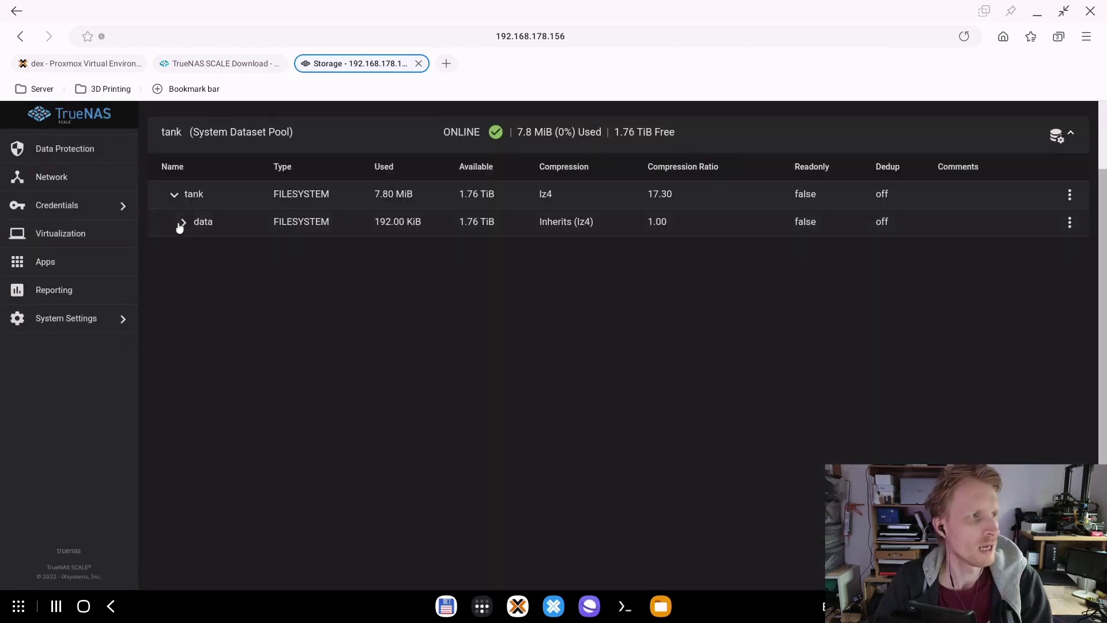
left_click(182, 223)
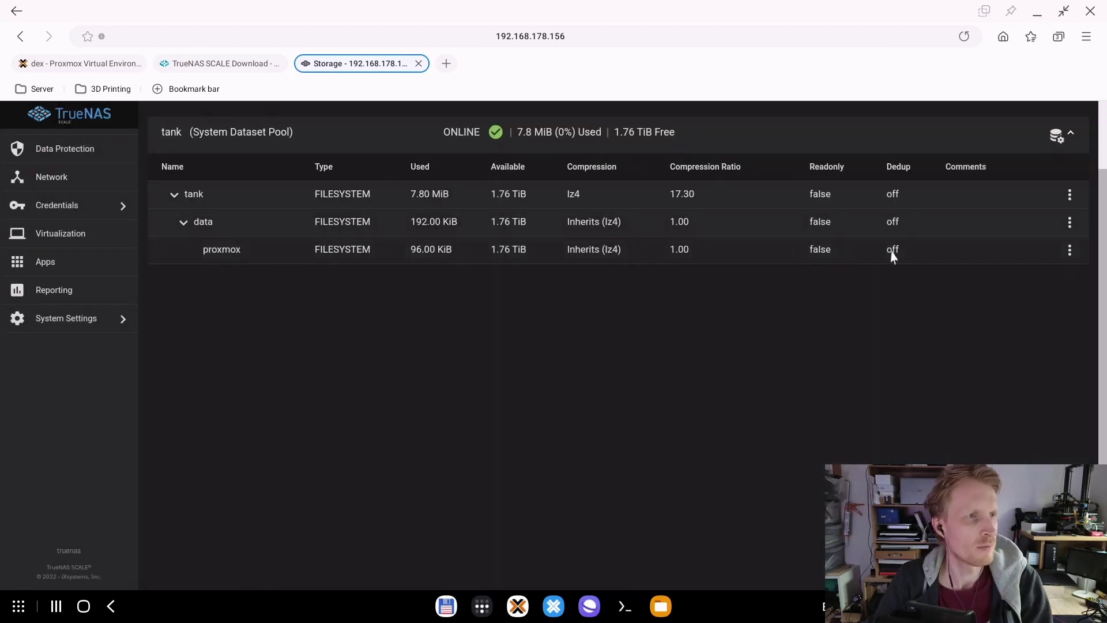
Add a 'backup' dataset under tank/data/proxmox with SMB share type
left_click(1070, 250)
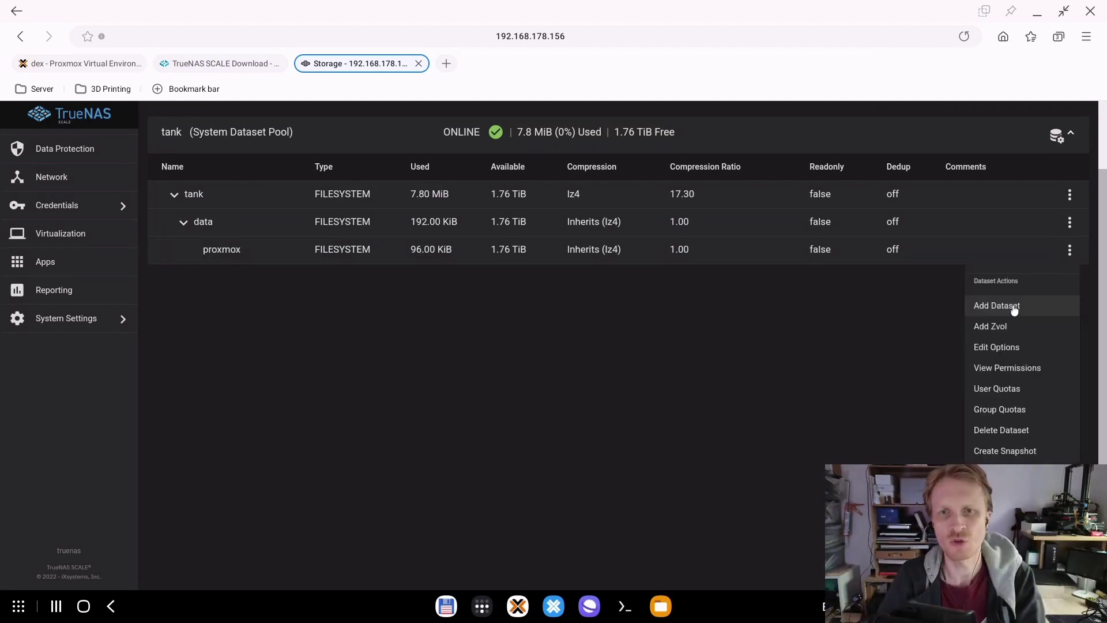
left_click(1015, 311)
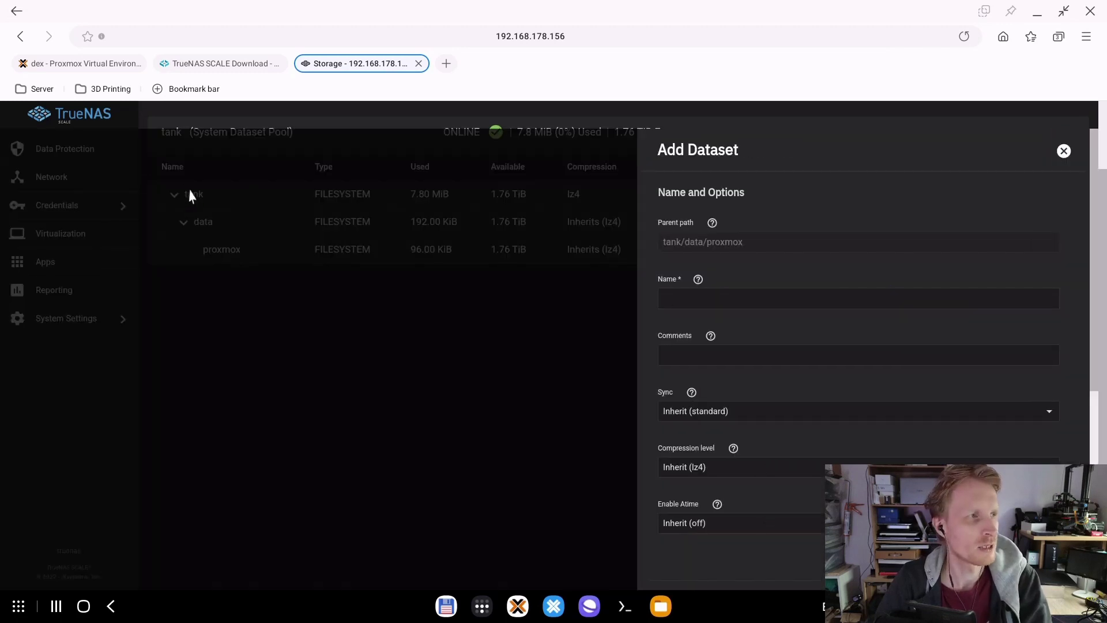
left_click(715, 301)
type("backup")
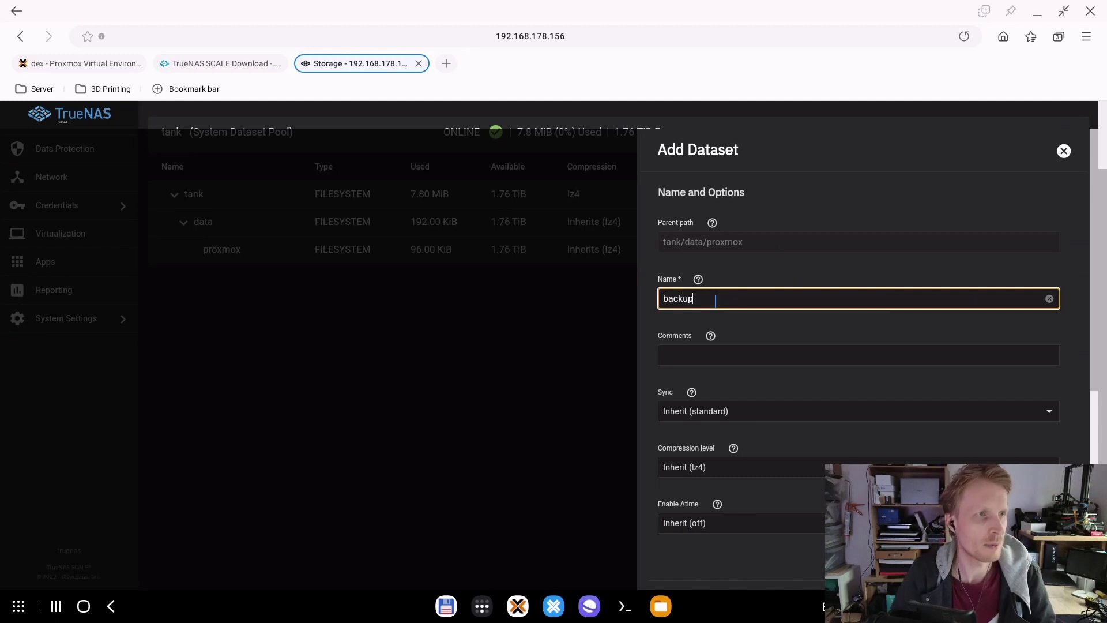
scroll(761, 390, "down", 3)
scroll(684, 479, "down", 2)
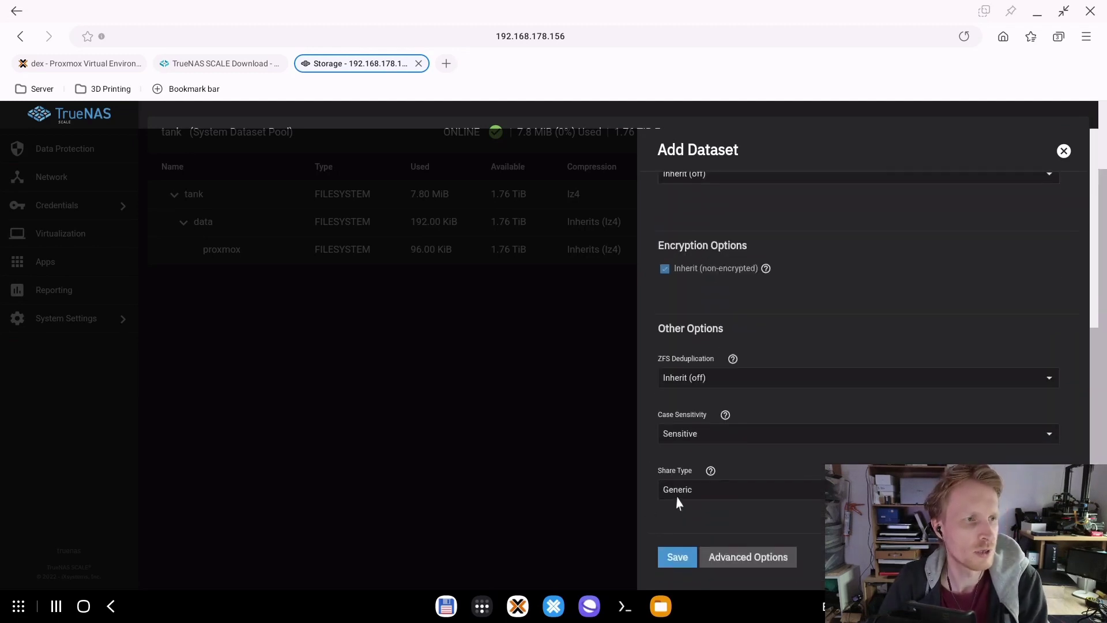
left_click(679, 489)
left_click(672, 509)
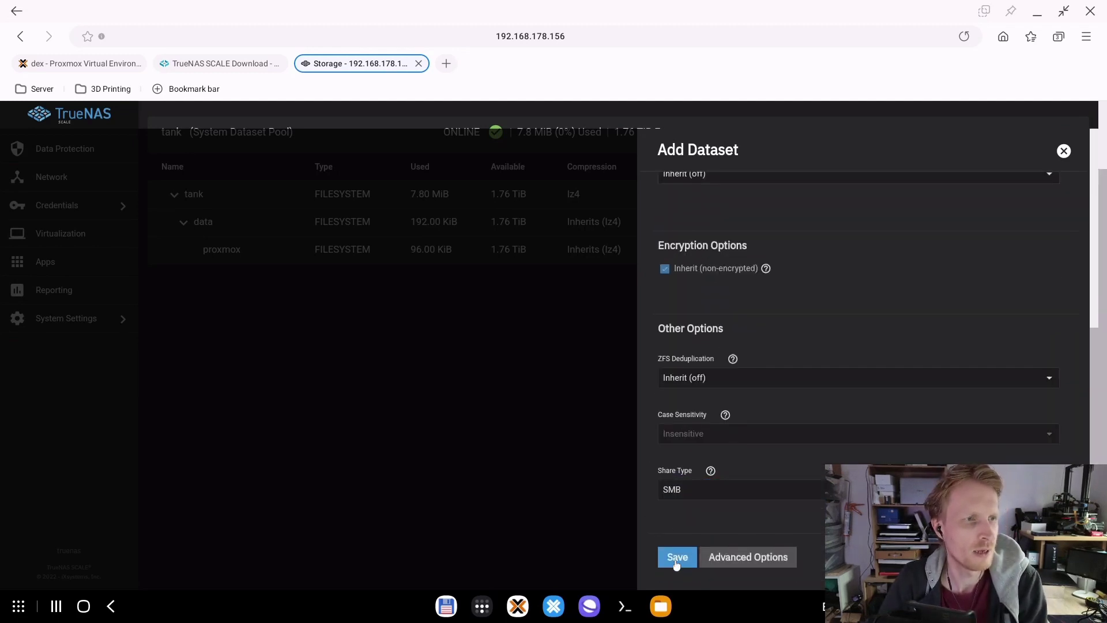
left_click(676, 564)
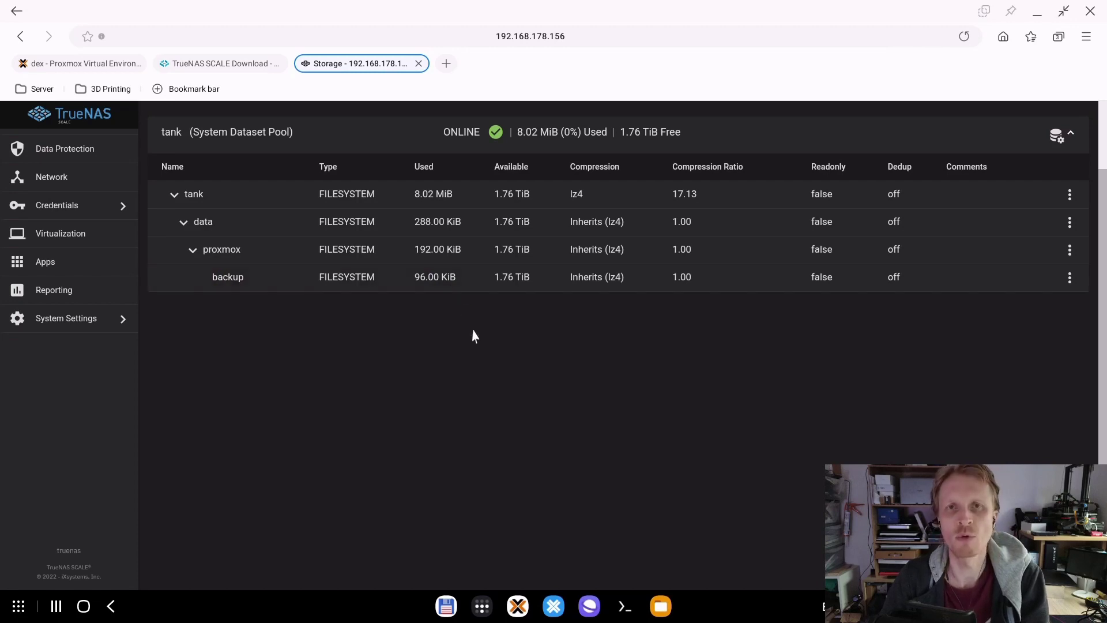
scroll(75, 190, "up", 2)
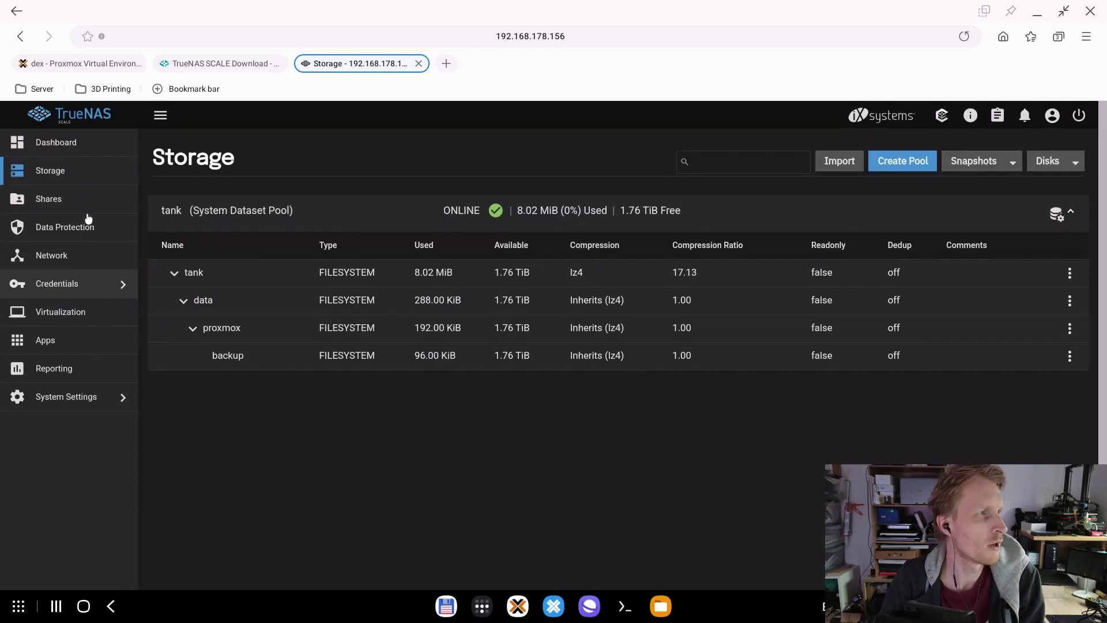
left_click(56, 211)
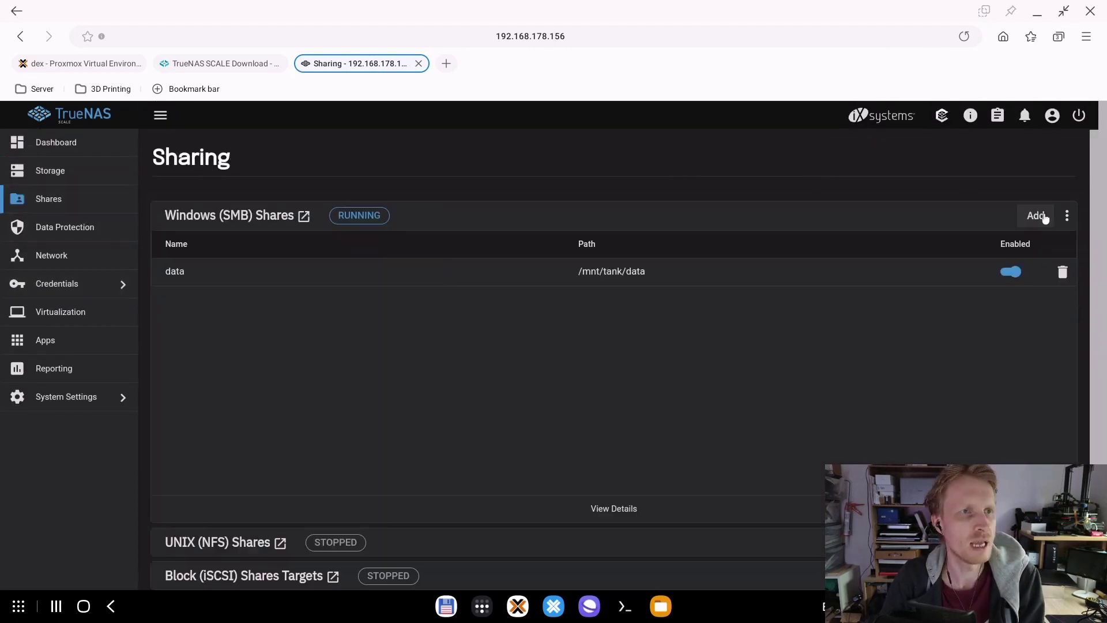
Create an SMB share with path /mnt/tank/data/proxmox/backup and save it
left_click(1039, 215)
left_click(849, 269)
left_click(860, 287)
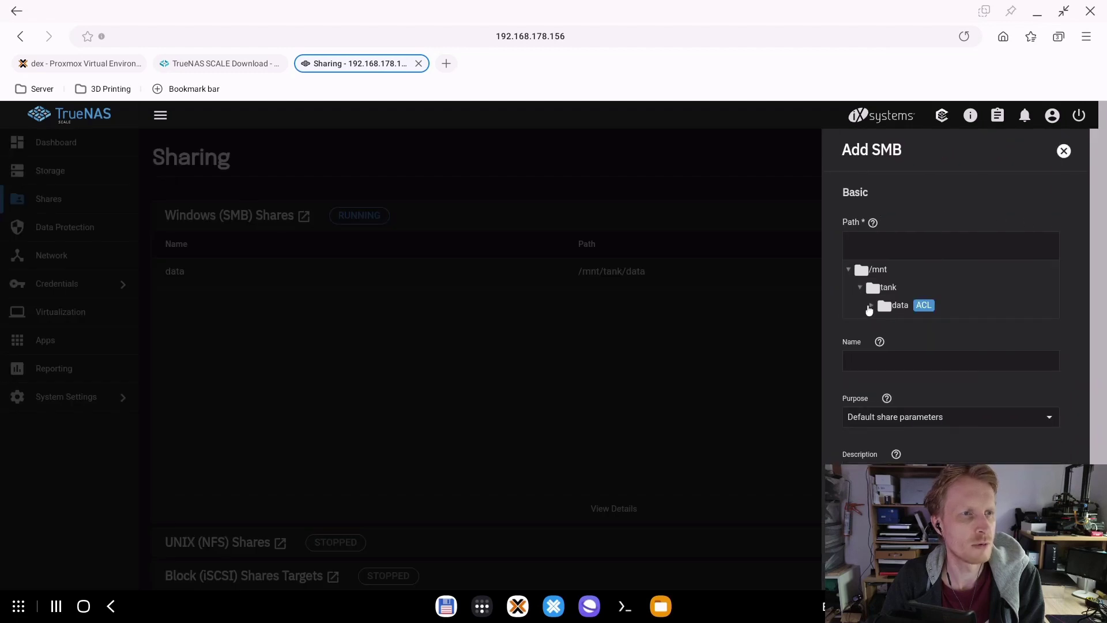
left_click(871, 306)
left_click(882, 324)
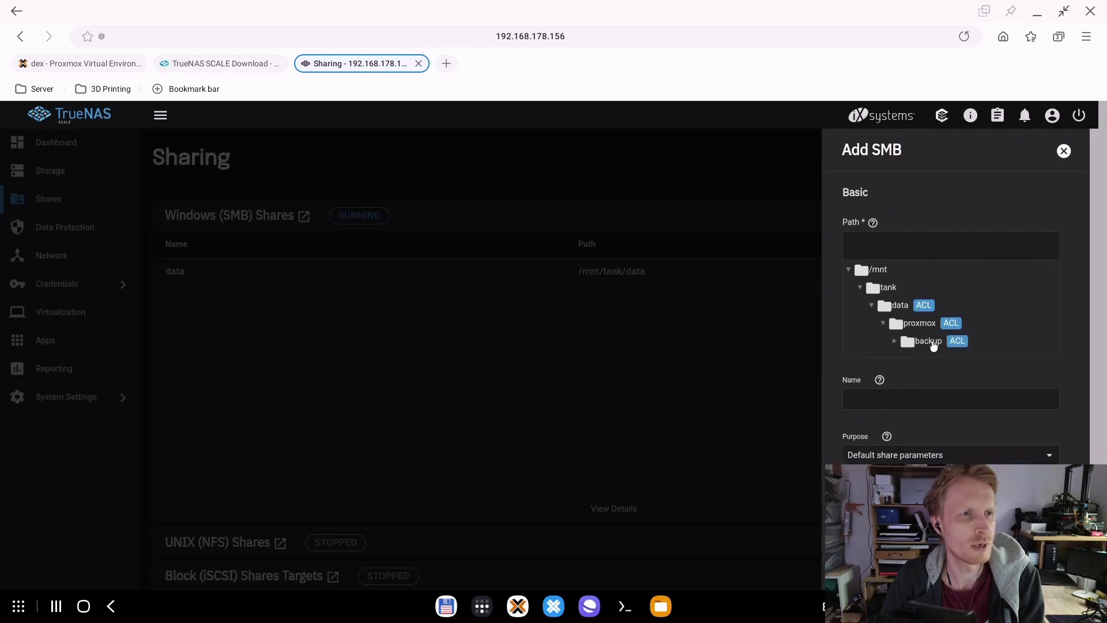
left_click(935, 341)
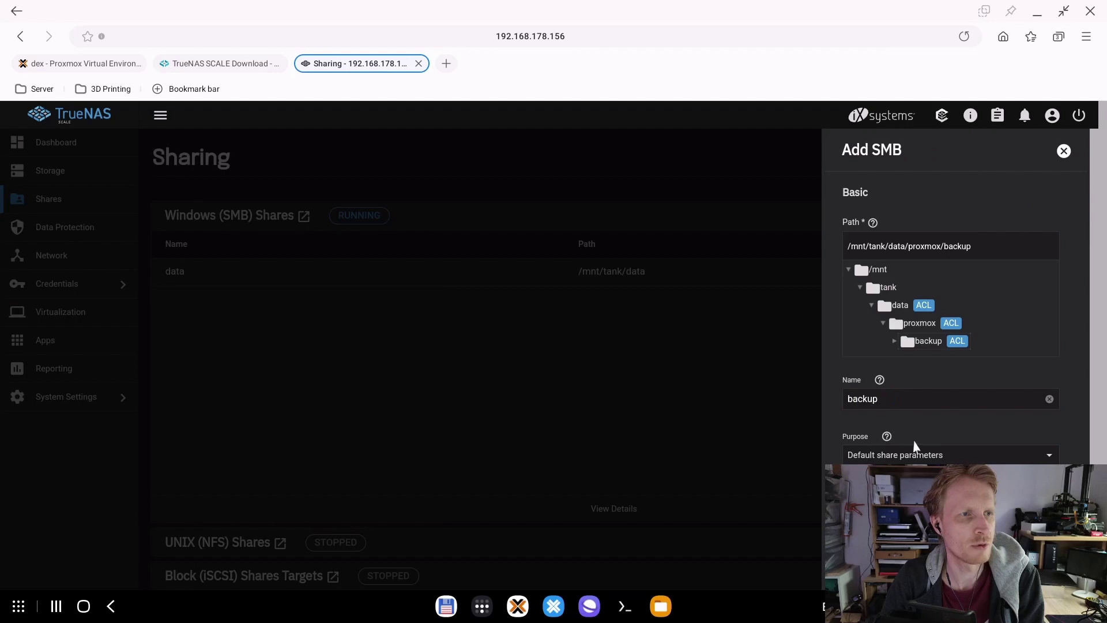
scroll(919, 444, "down", 1)
left_click(861, 564)
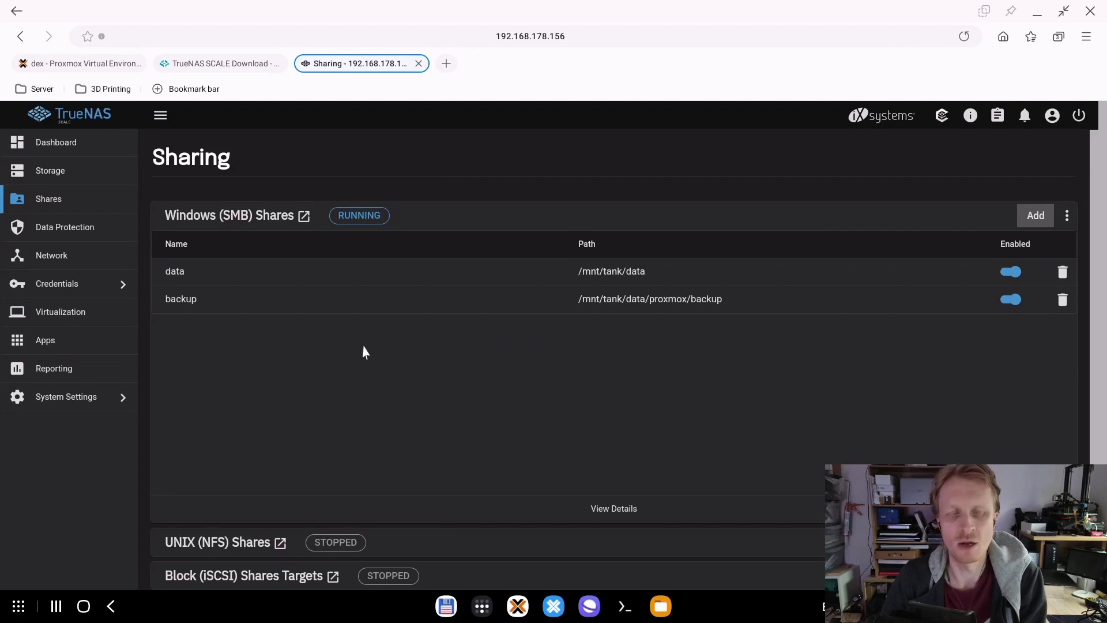
In Proxmox's datacenter storage list, begin adding an SMB/CIFS storage
left_click(81, 64)
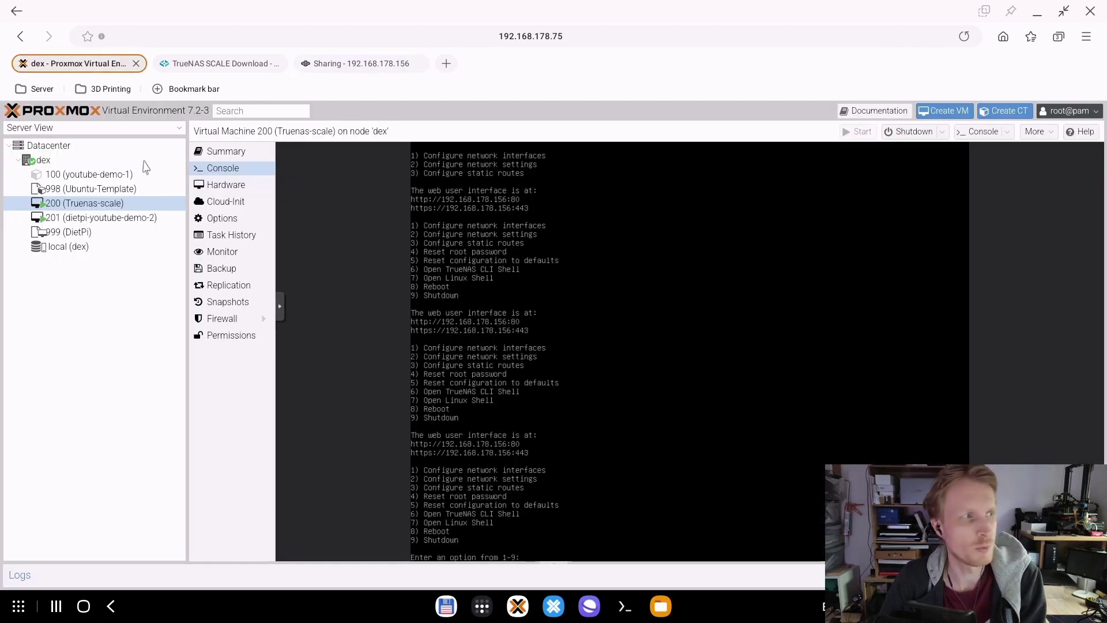
left_click(45, 147)
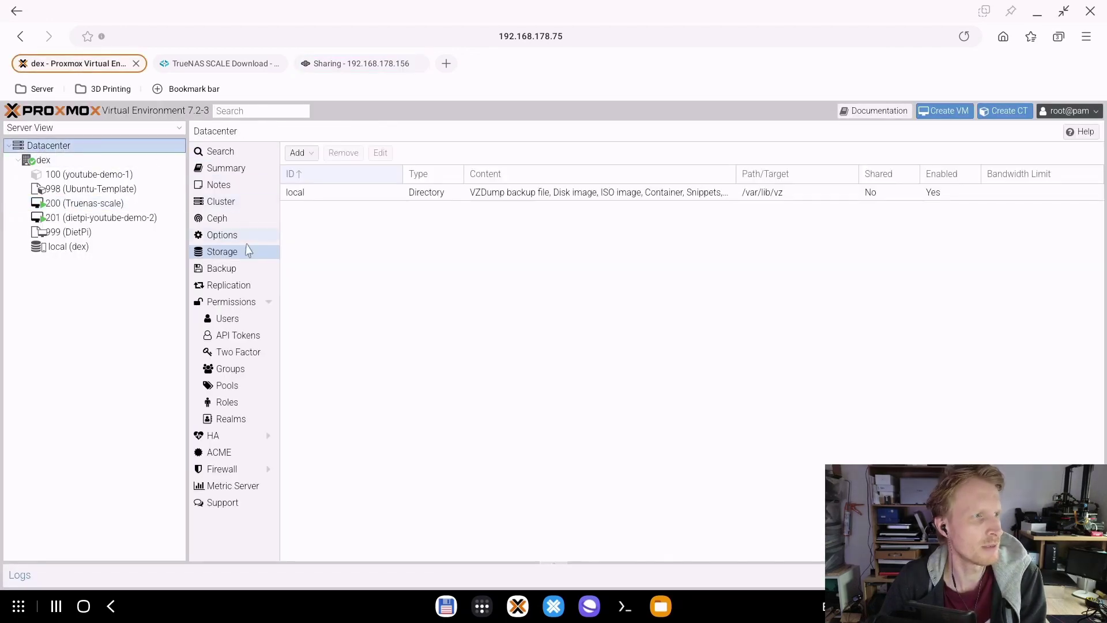
left_click(301, 152)
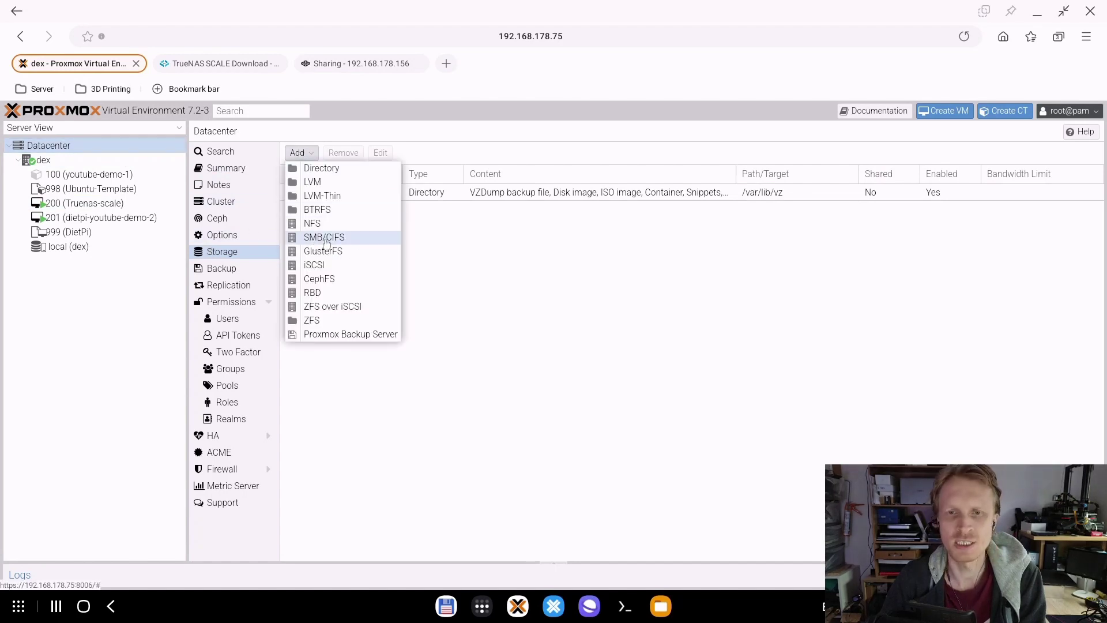
left_click(325, 241)
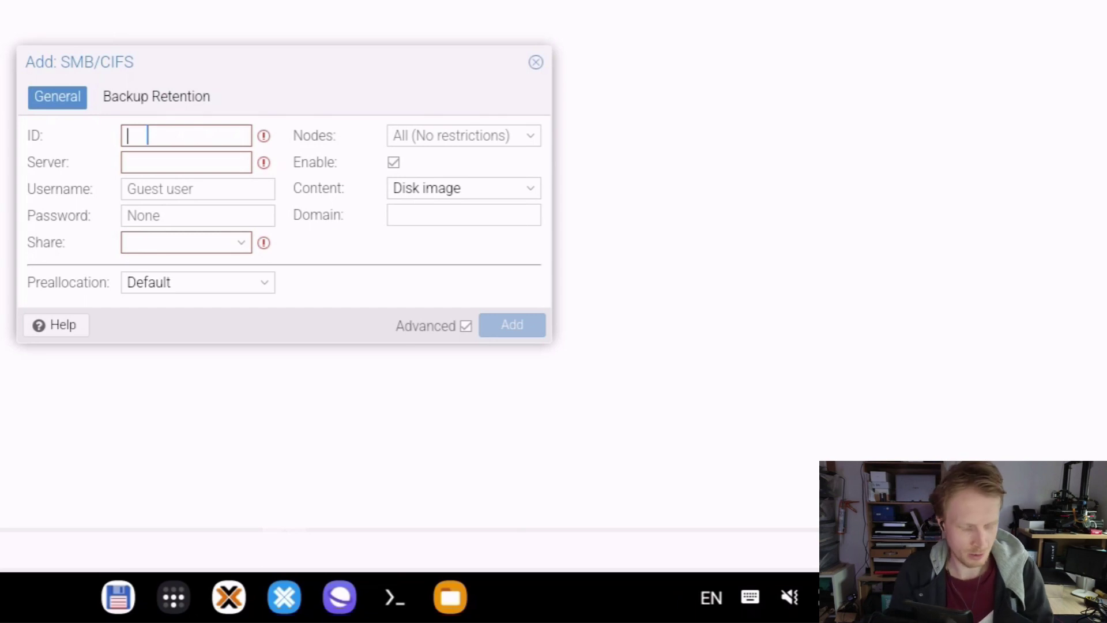
Enter ID 'backups', server 192.168.178.156, the NAS credentials, and select the backup share
type("backups")
key("Tab")
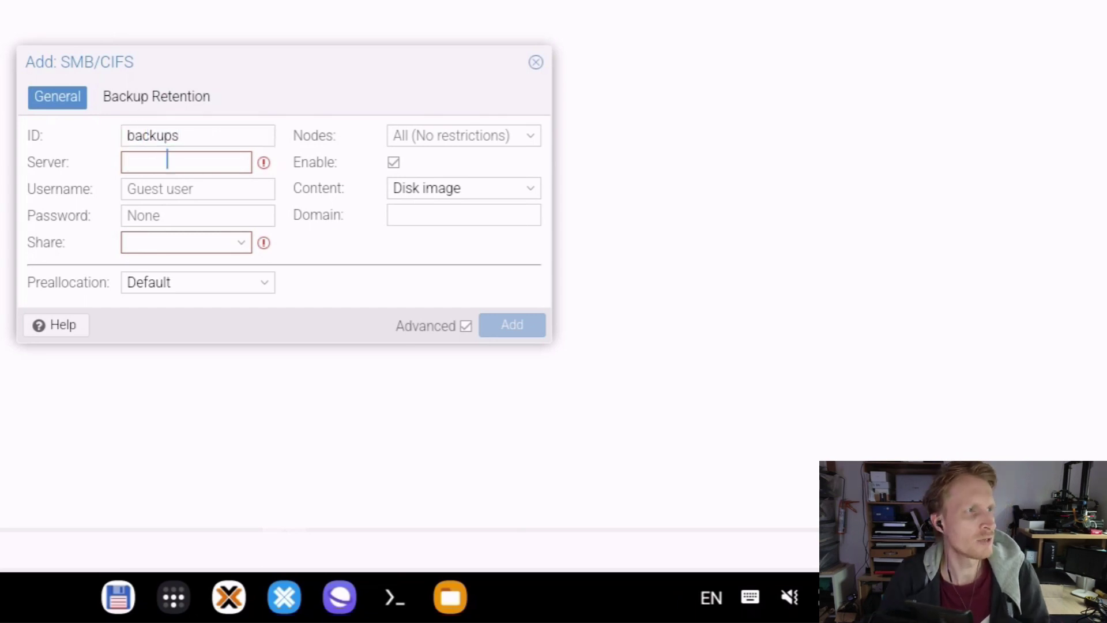
type("192.168.178.156")
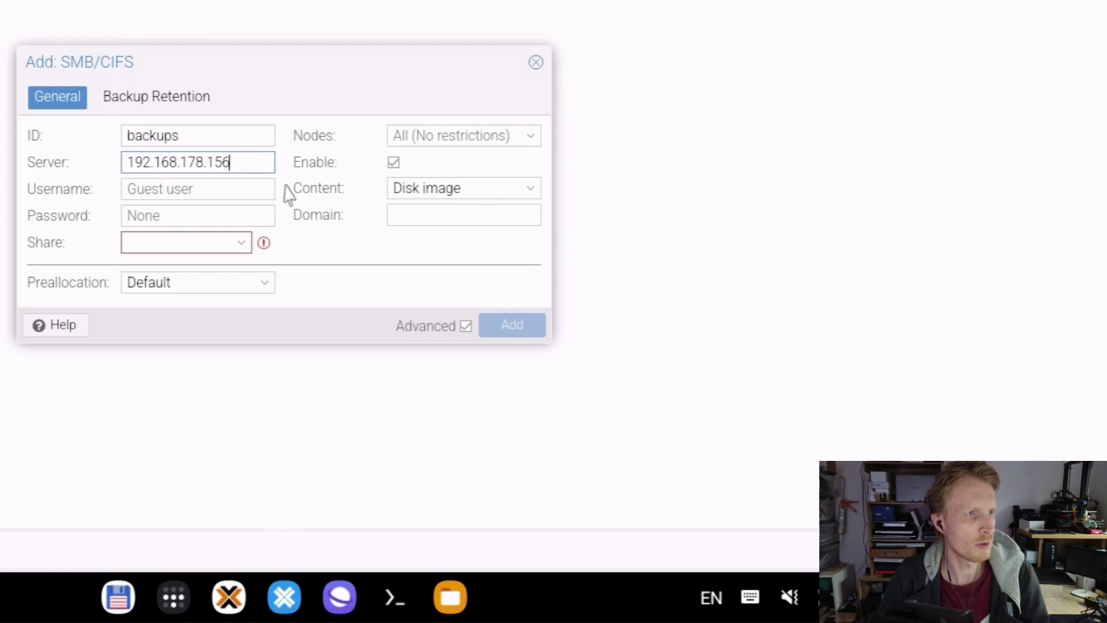
key("Tab")
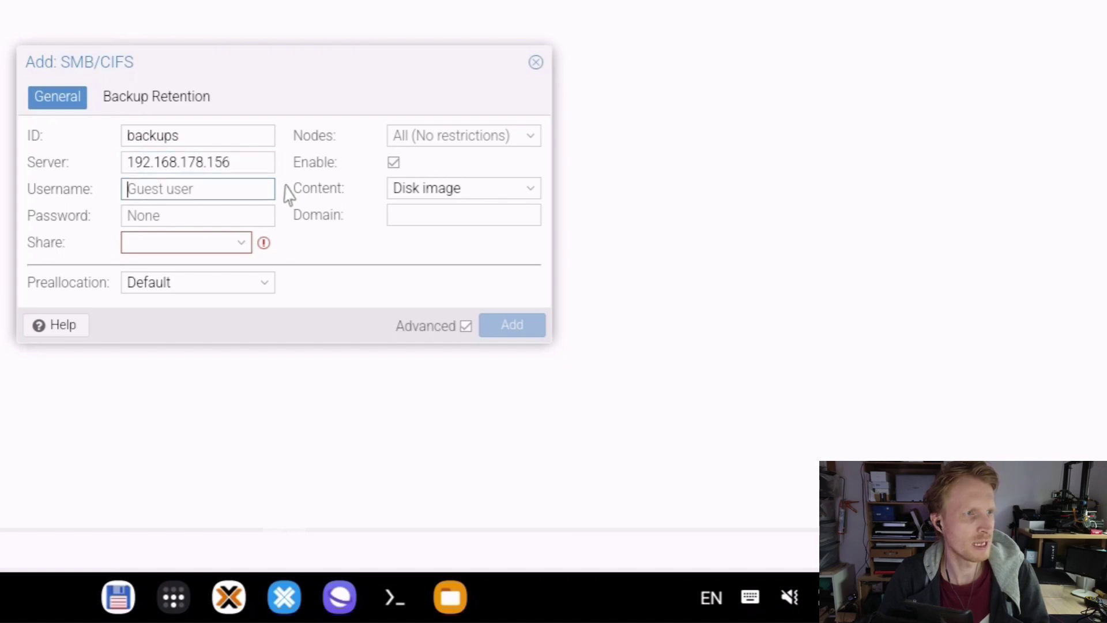
type("dex")
key("Tab")
type("•••")
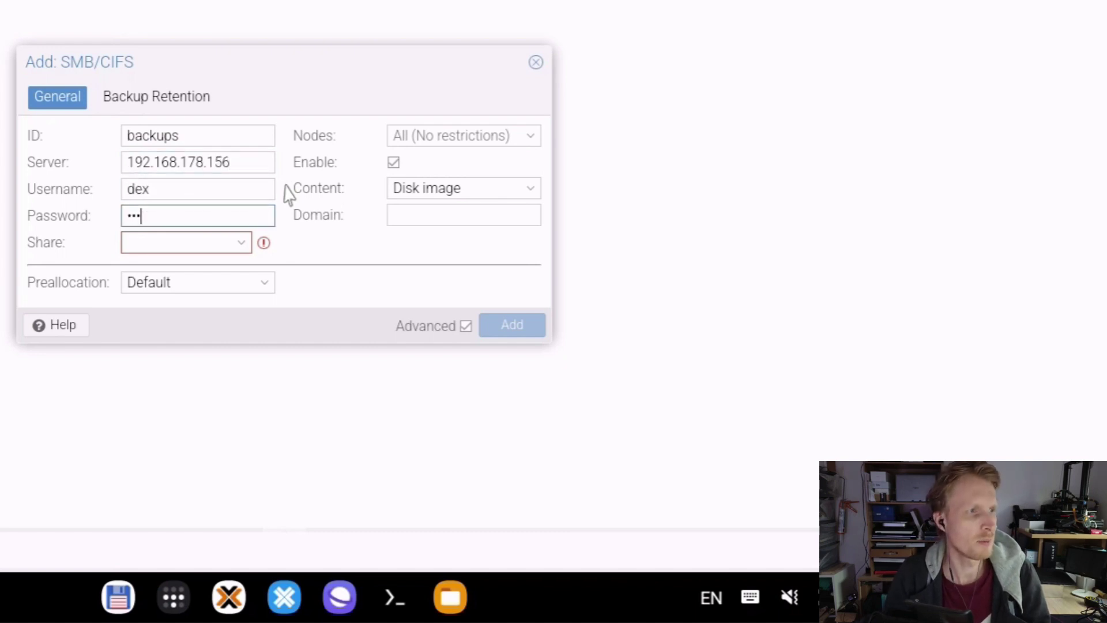
left_click(240, 247)
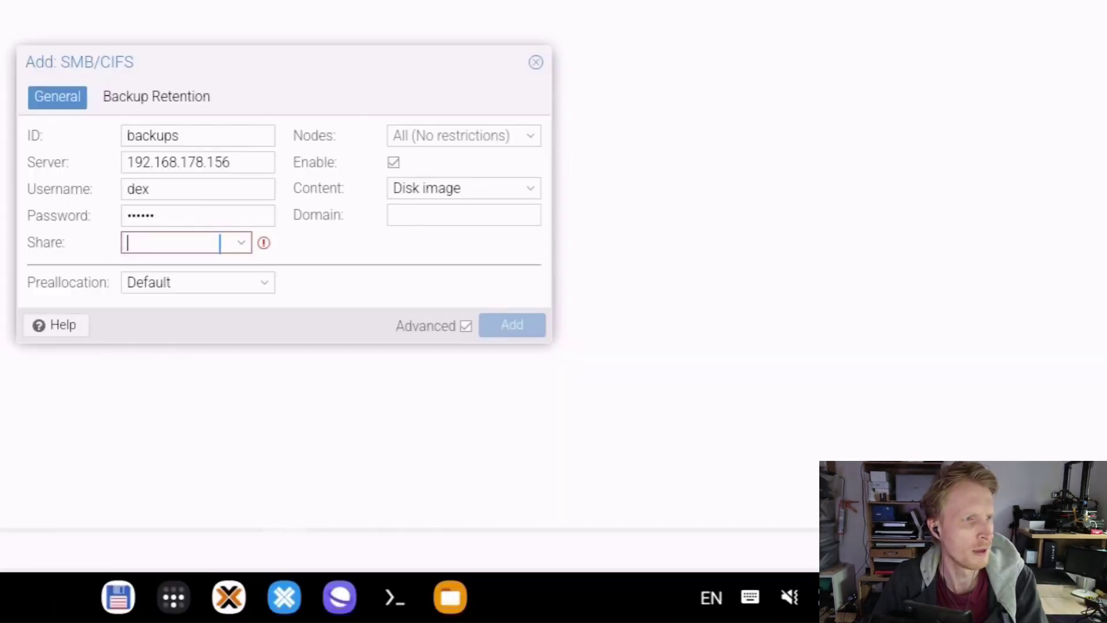
left_click(244, 254)
left_click(152, 262)
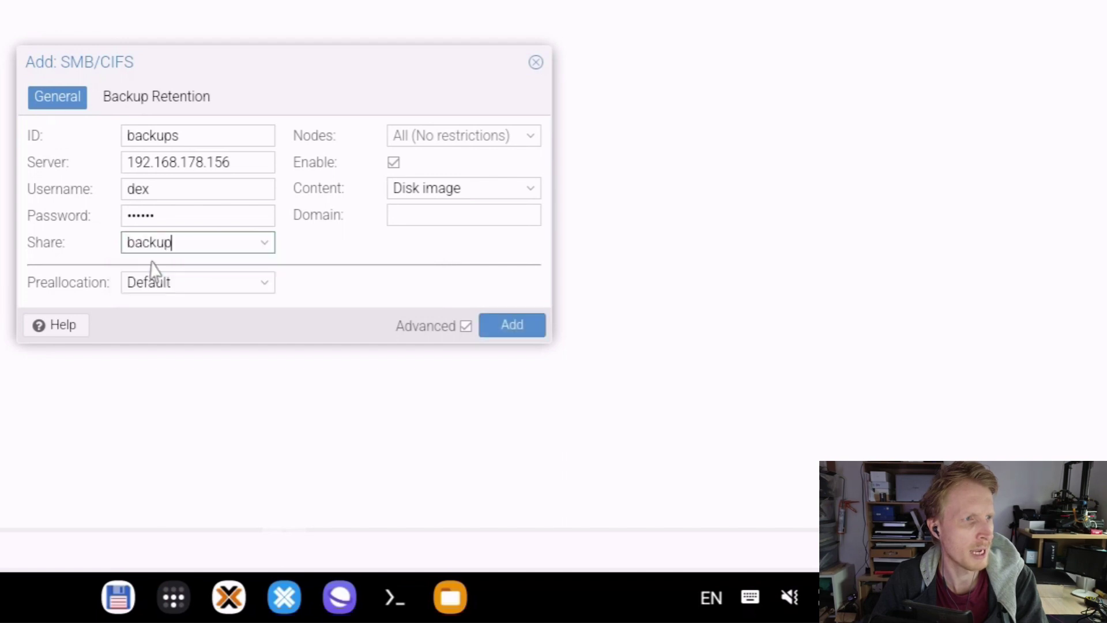
Set content to VZDump backup file and Snippets instead of Disk image, and add the storage
left_click(423, 192)
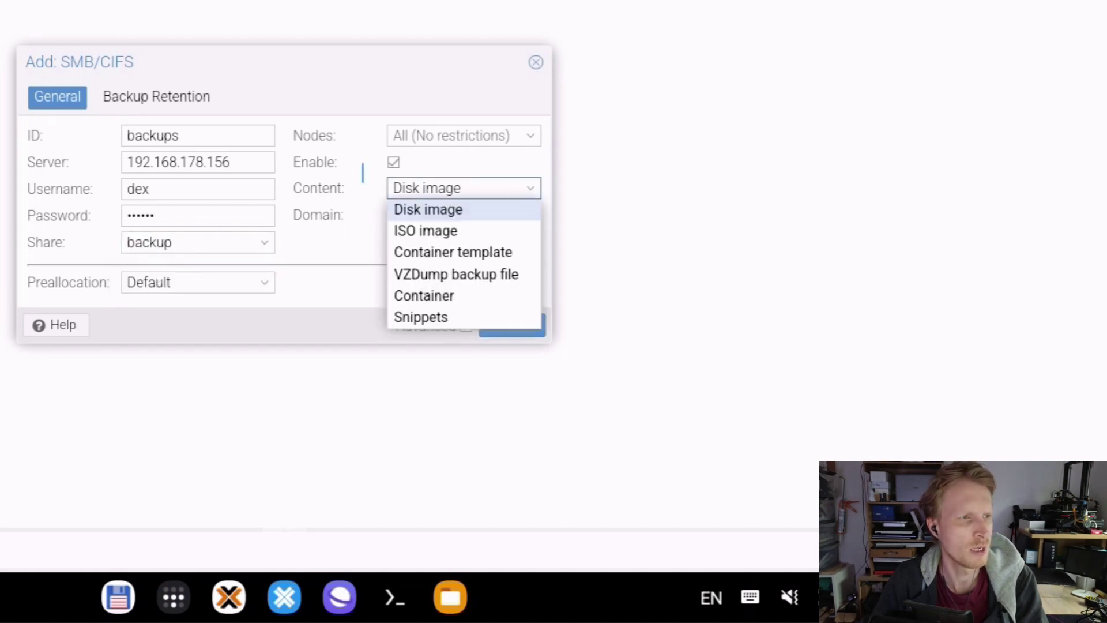
left_click(440, 276)
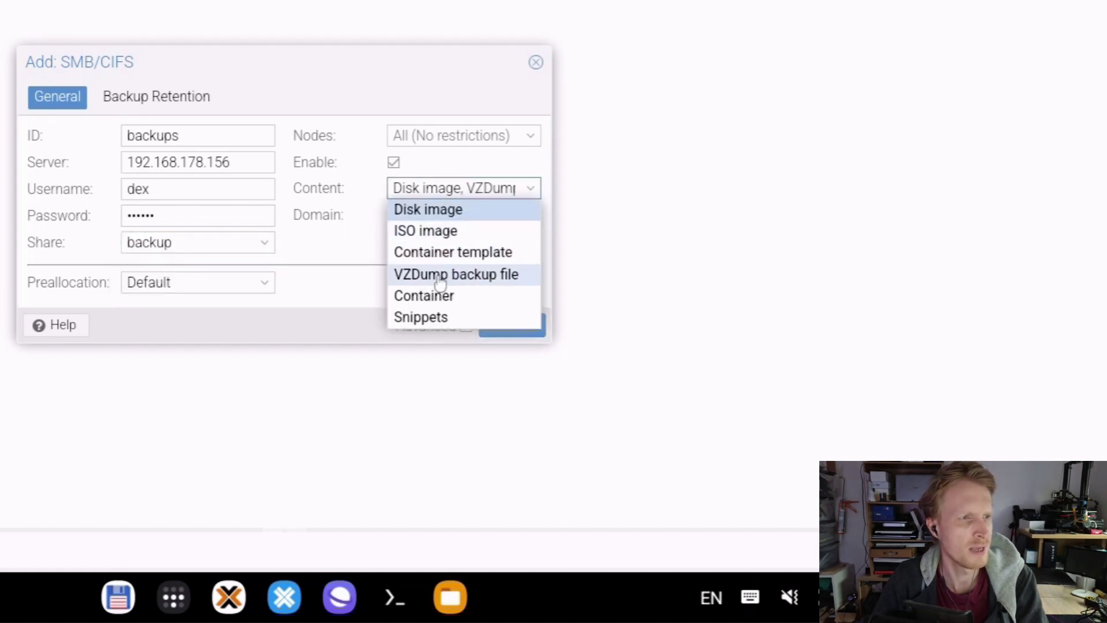
left_click(432, 211)
left_click(433, 322)
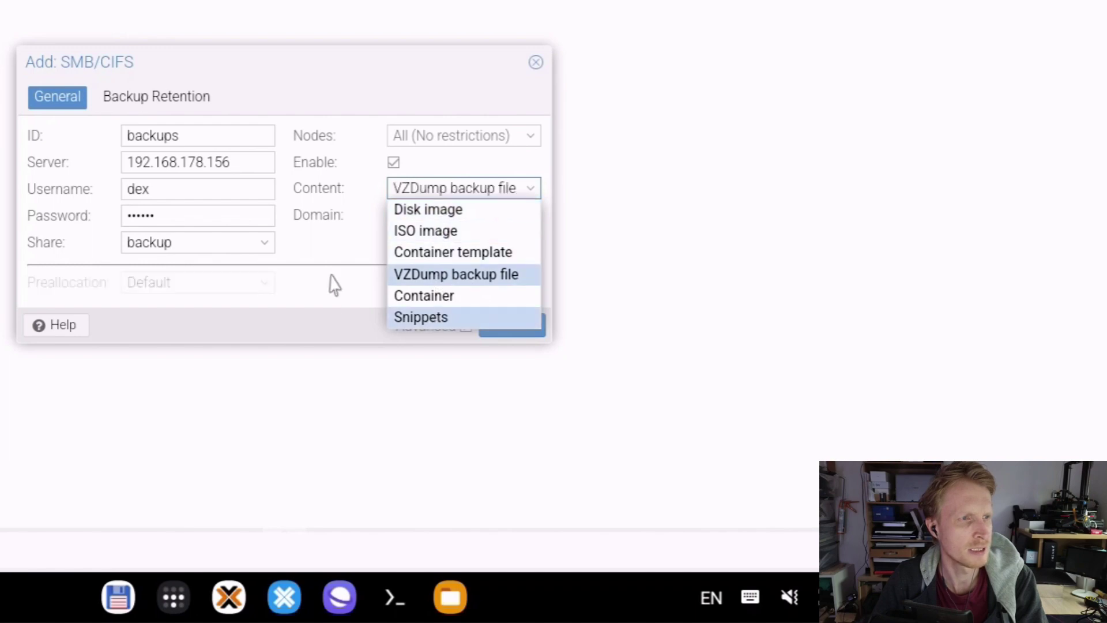
left_click(512, 331)
left_click(66, 248)
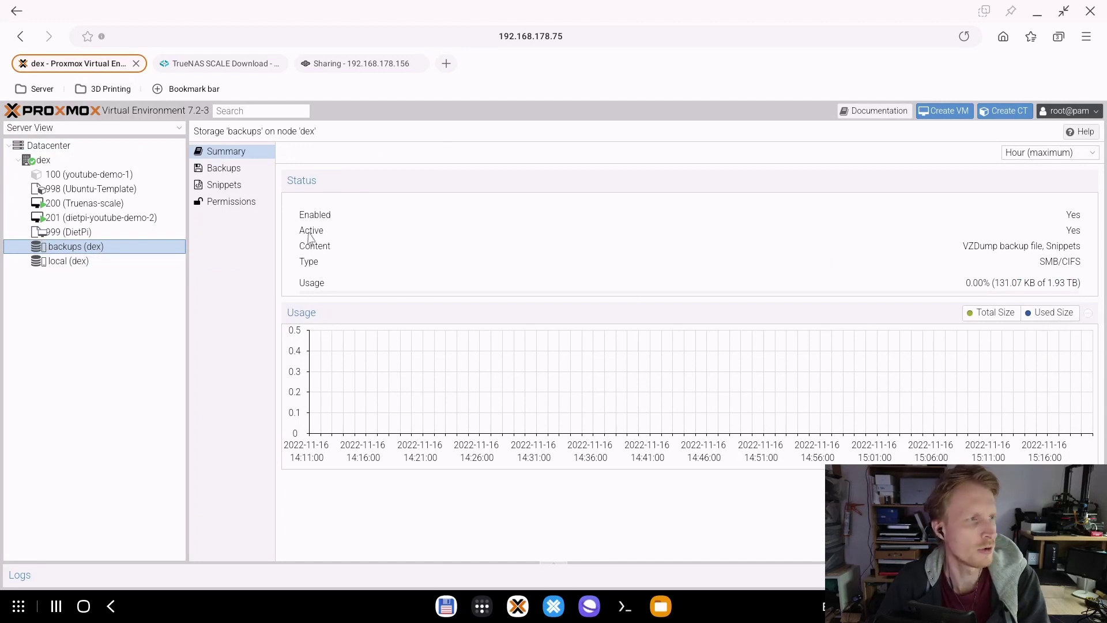
Open VM 201 and show its Backup list in Proxmox VE
left_click(226, 168)
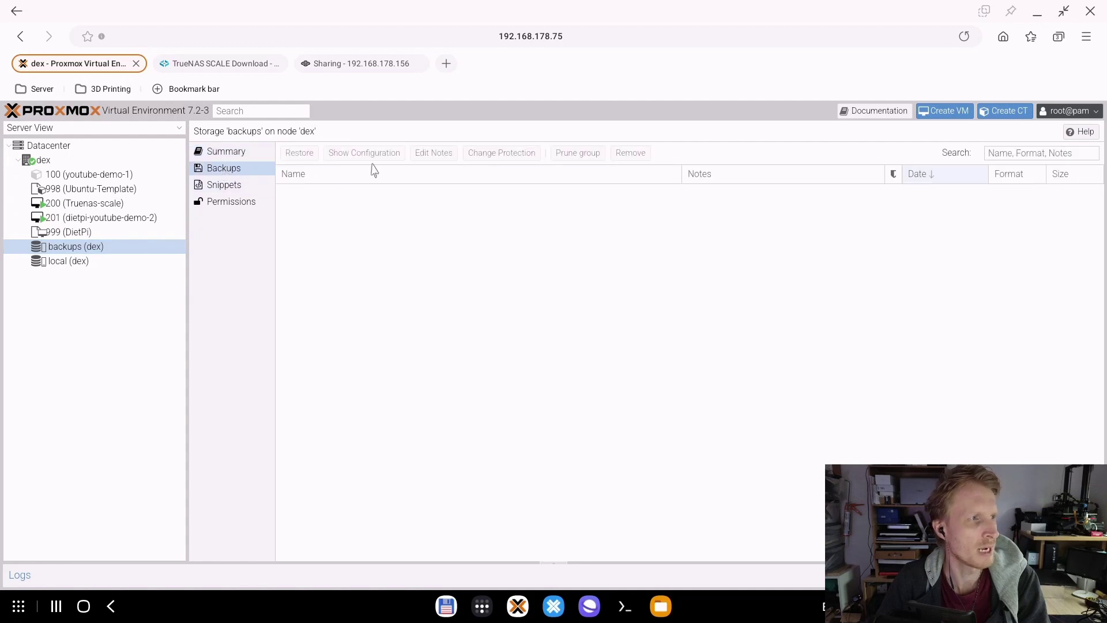
left_click(135, 222)
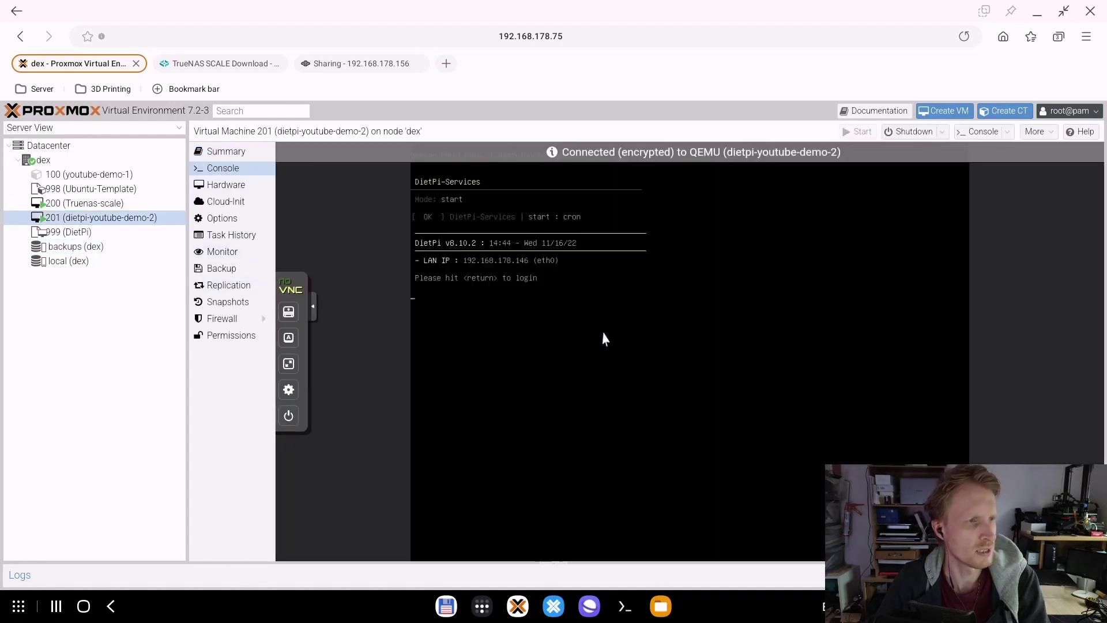
key("Return")
key("Return")
key("Return")
key("Return")
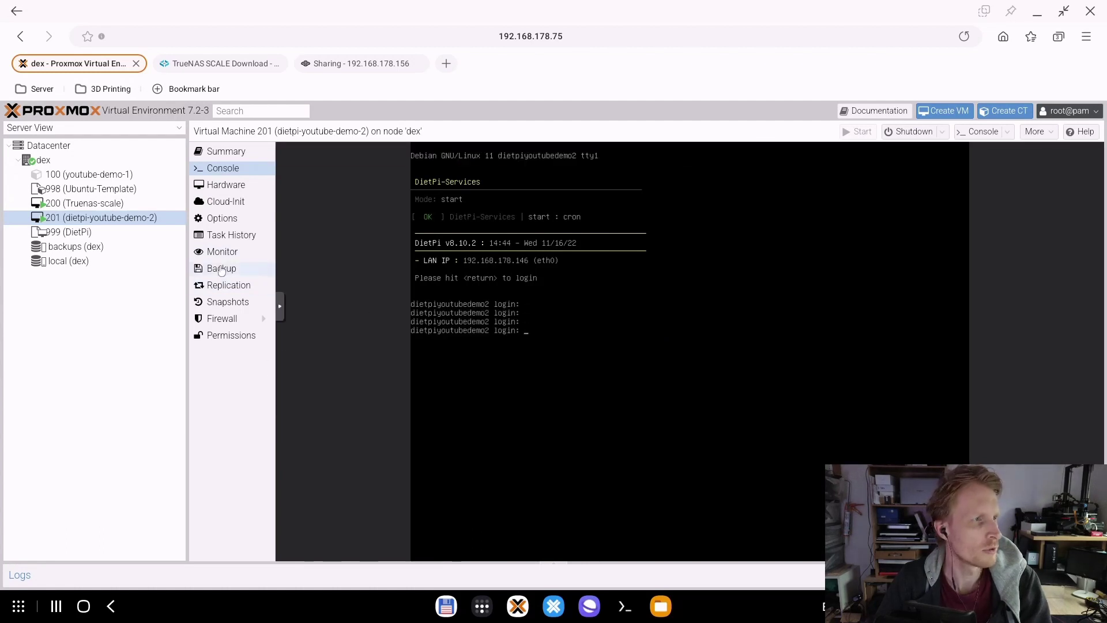
left_click(222, 269)
Start a Backup now of VM 201 to the 'backups' storage
left_click(319, 153)
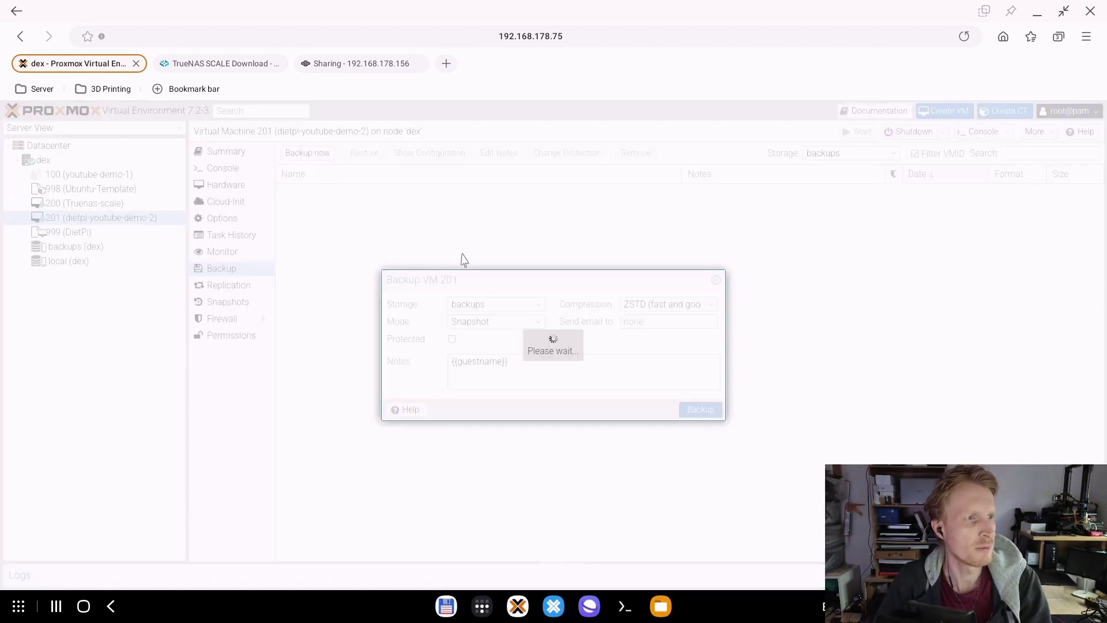
left_click(522, 306)
left_click(470, 338)
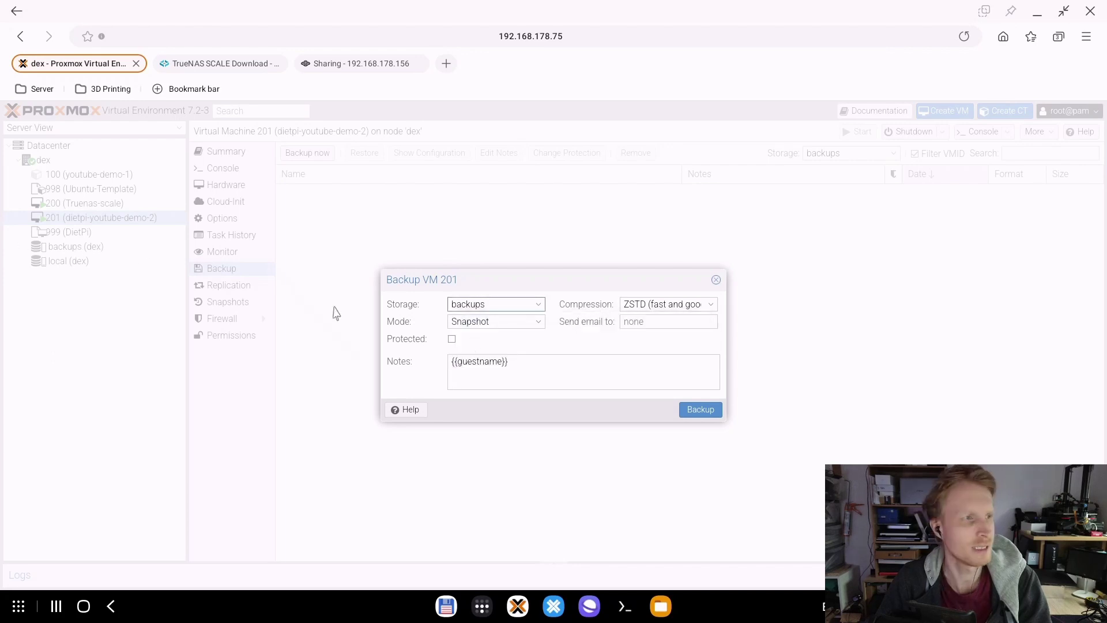
left_click(700, 410)
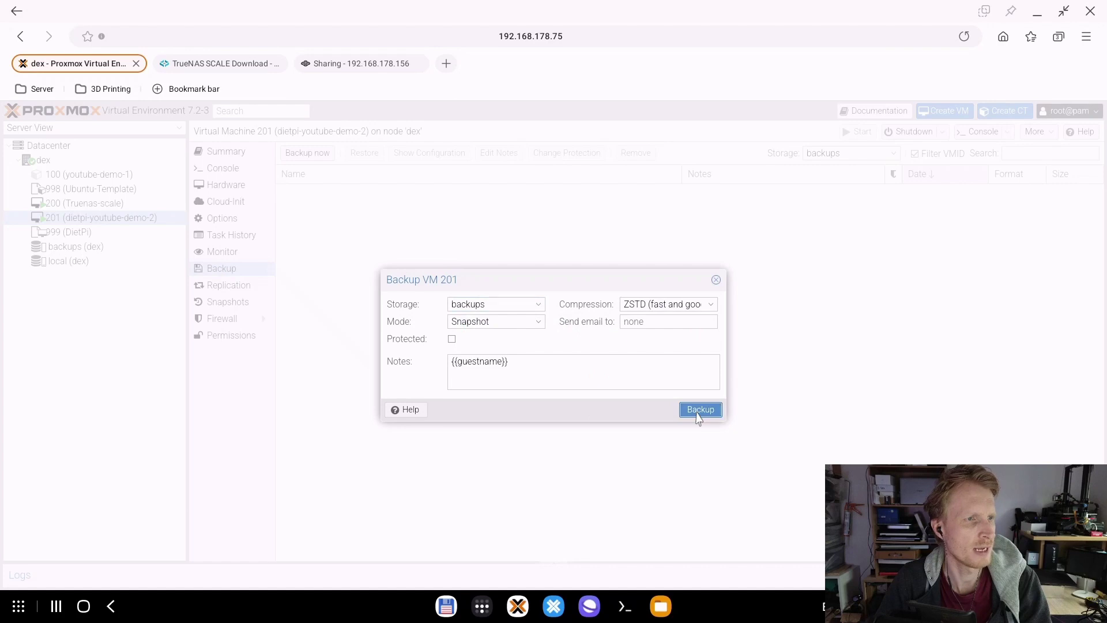
left_click(353, 68)
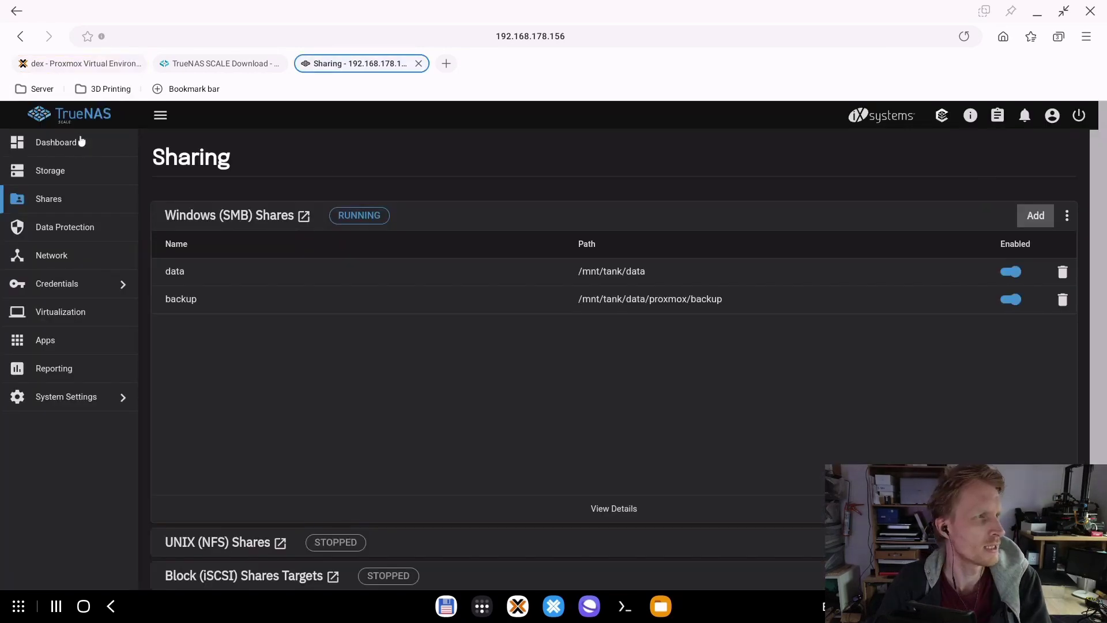
Hide the Help widget on the TrueNAS SCALE dashboard
left_click(81, 142)
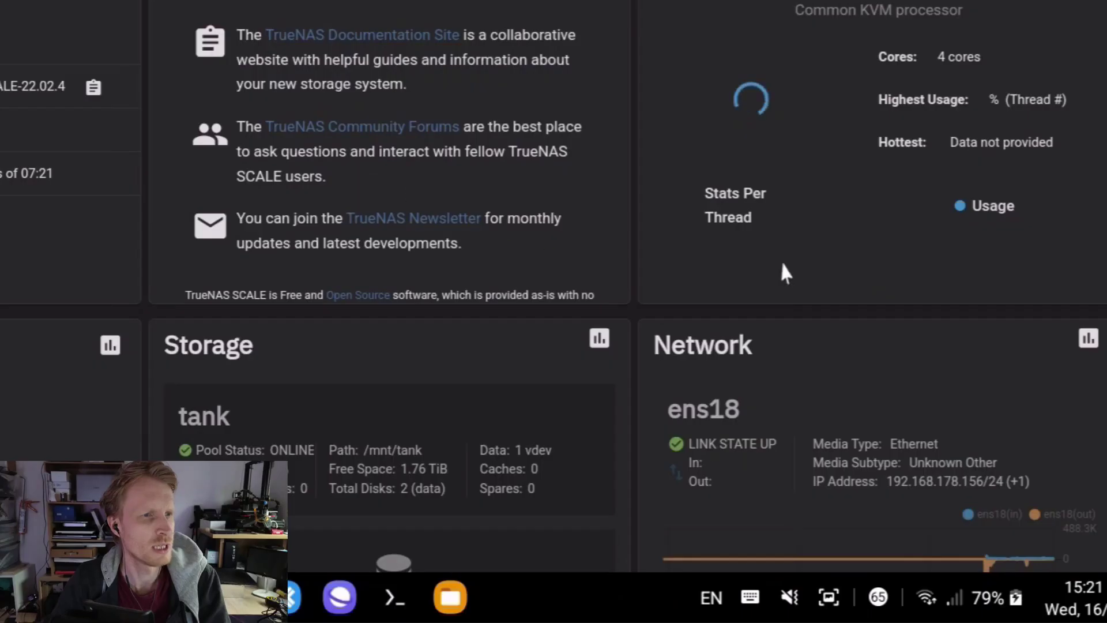
scroll(929, 430, "down", 2)
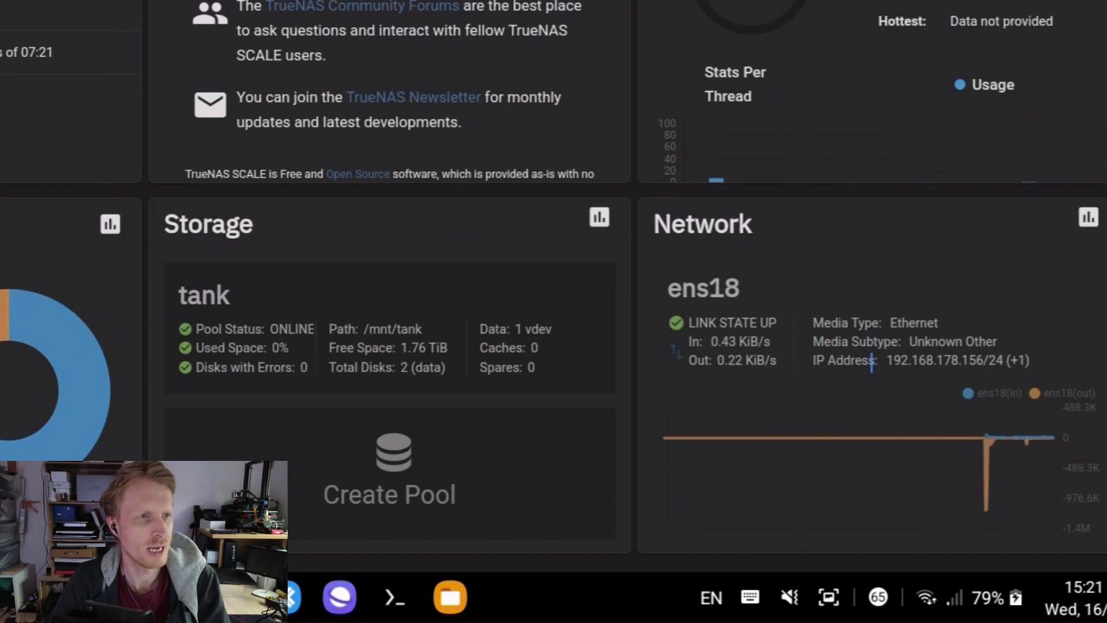
scroll(1058, 401, "up", 1)
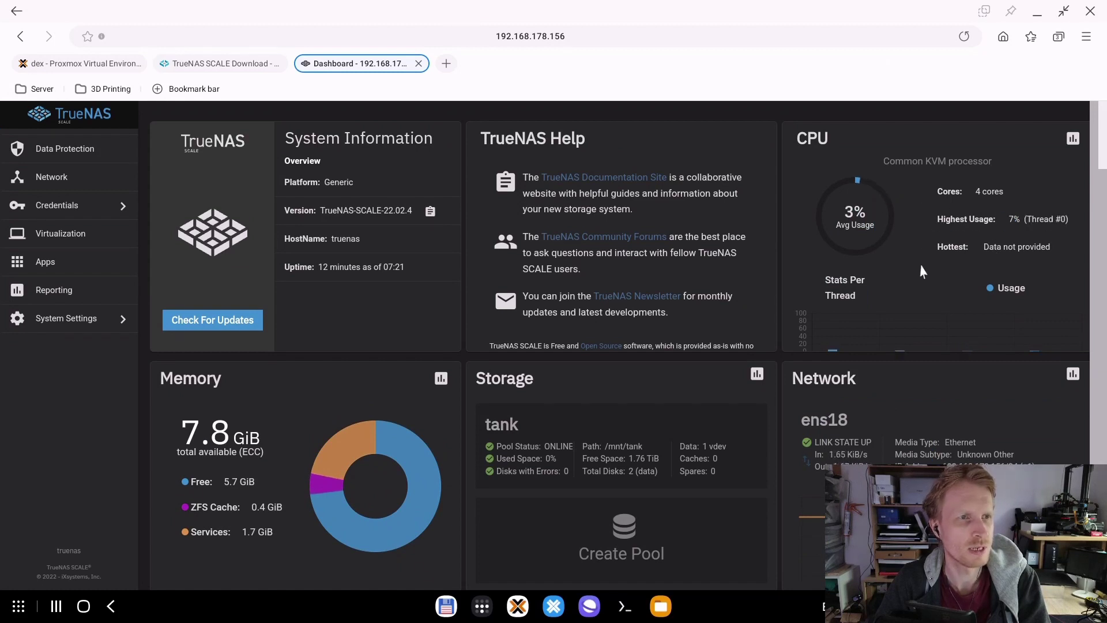
scroll(299, 512, "down", 1)
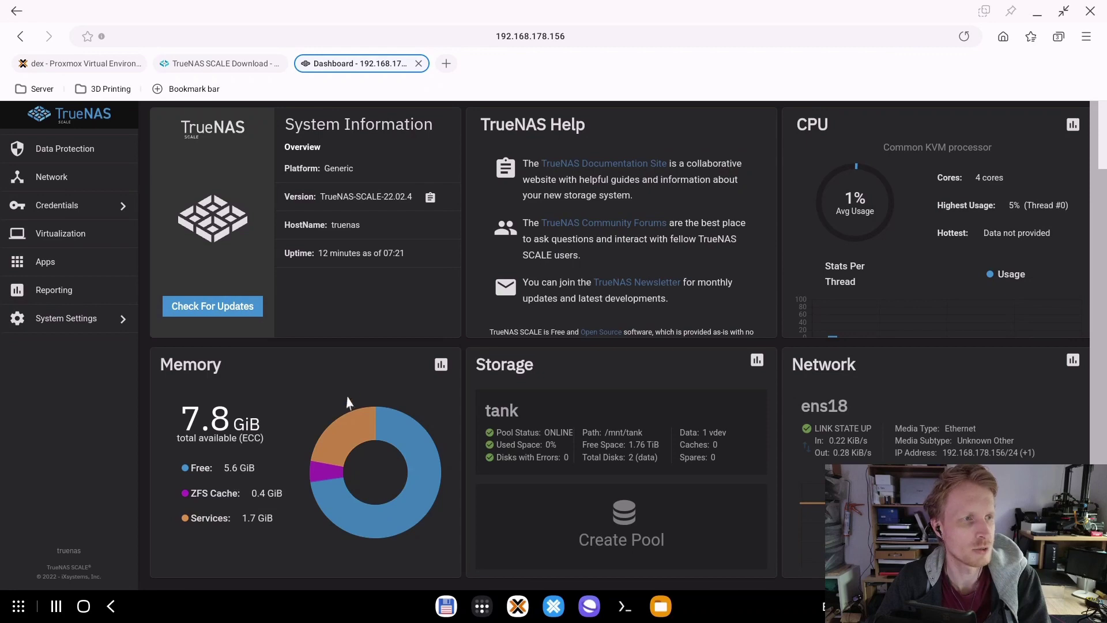
scroll(460, 353, "up", 3)
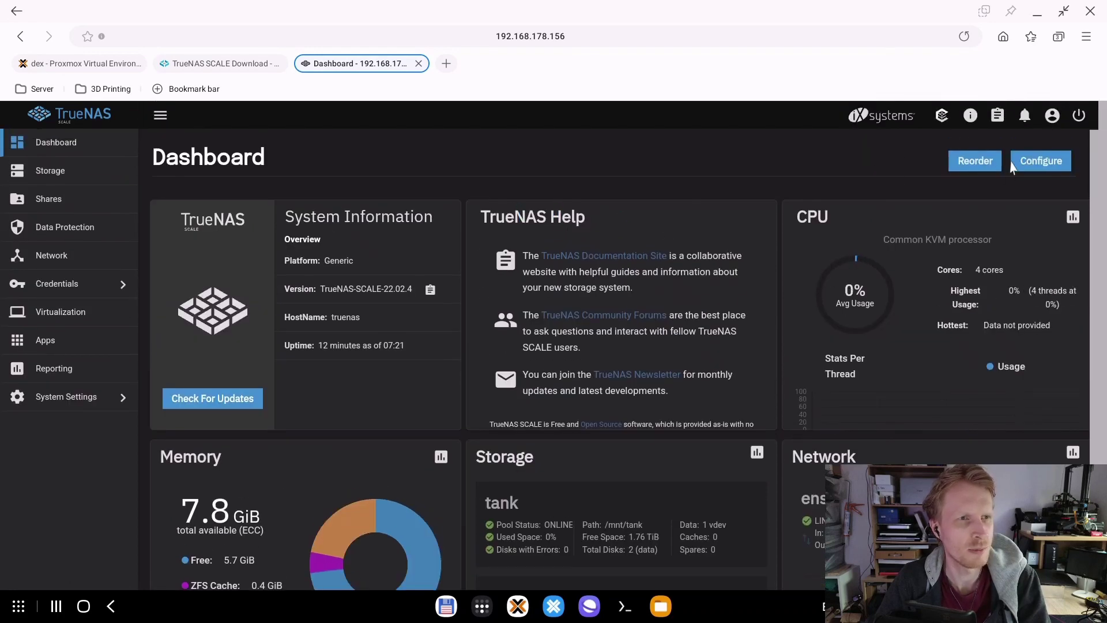
left_click(1033, 164)
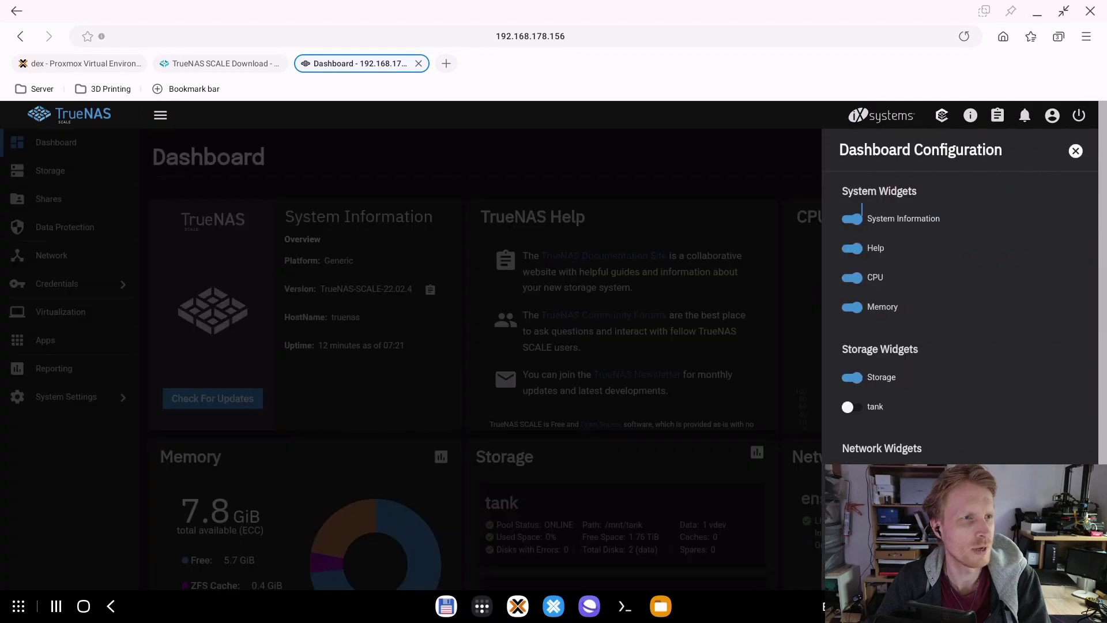
left_click(851, 248)
left_click(862, 519)
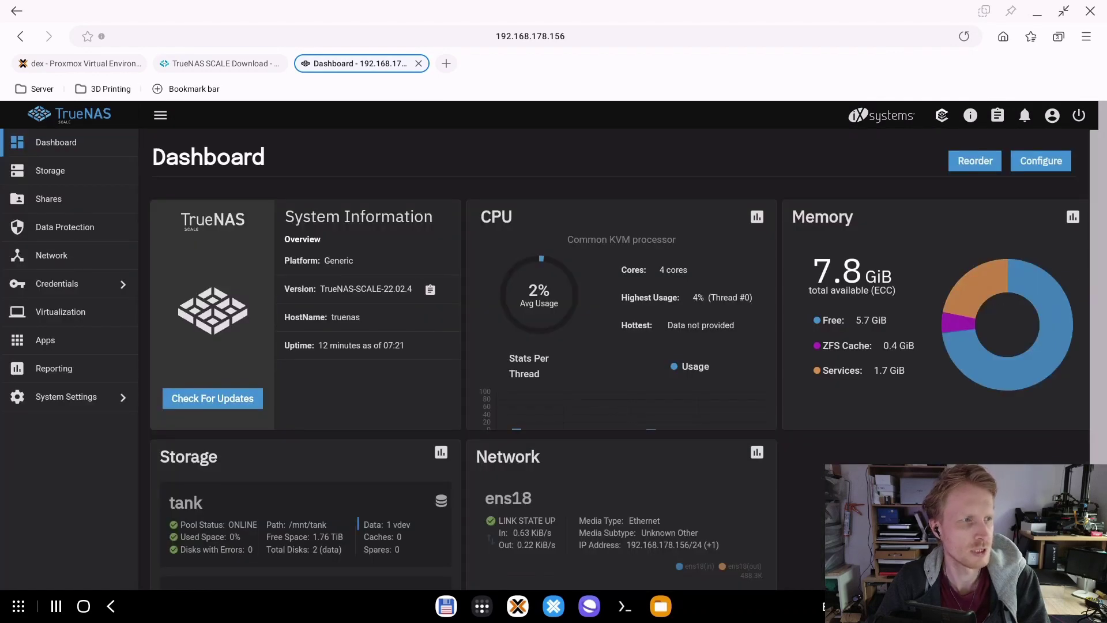
Close Proxmox's finished backup task log and bring up the TrueNAS Storage page
scroll(344, 490, "down", 1)
scroll(344, 491, "down", 2)
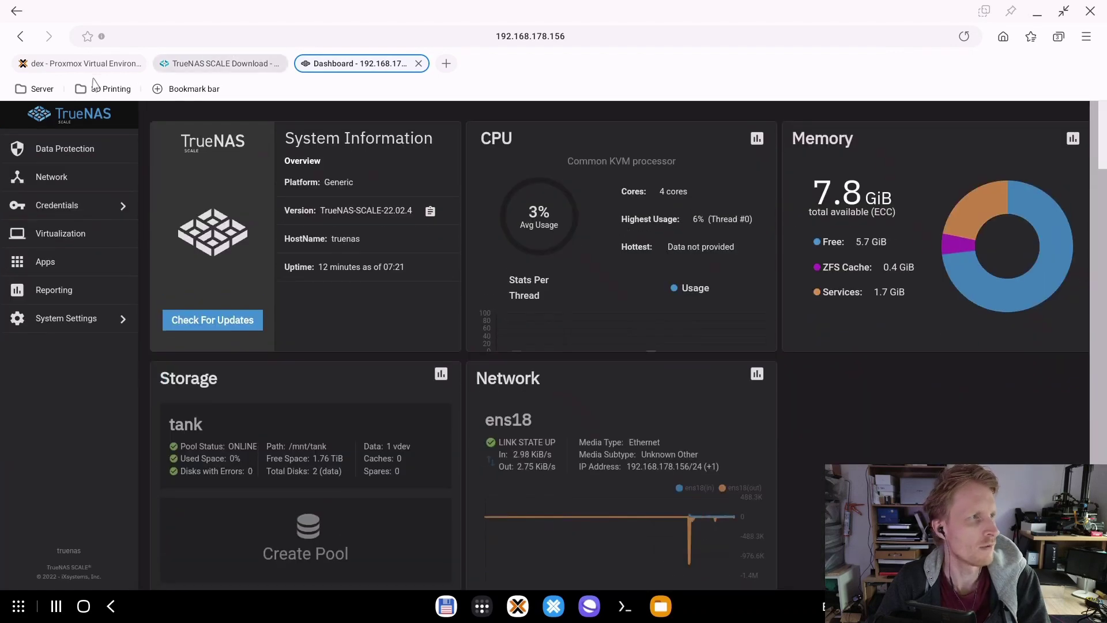
left_click(81, 63)
key("Escape")
left_click(353, 63)
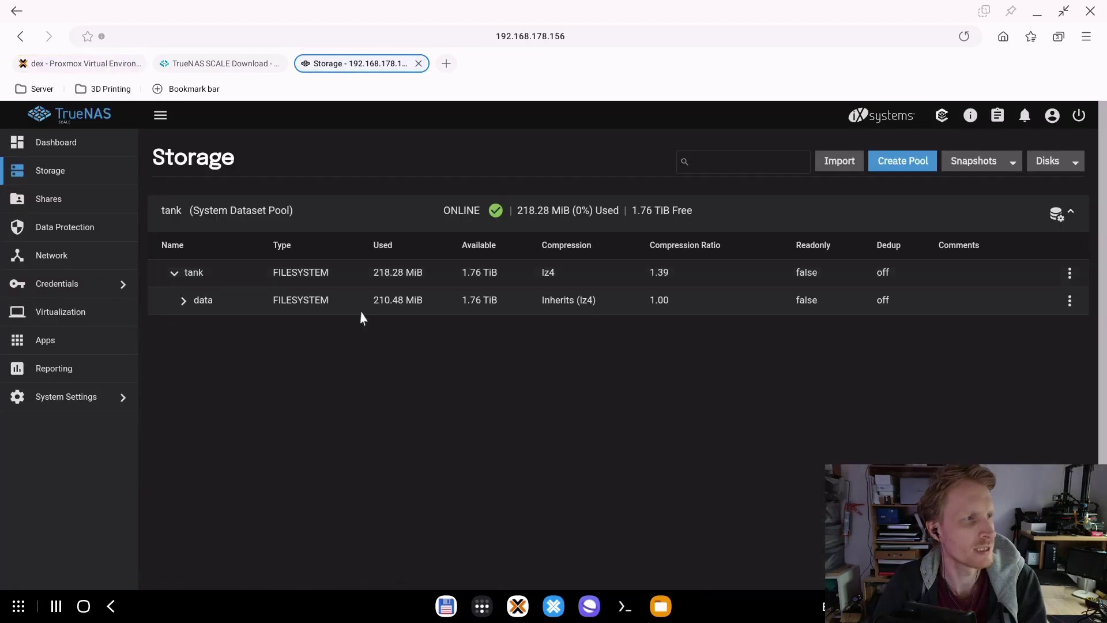
Expand data > proxmox to see the backup dataset's 210.29 MiB, then return to VM 201's backups
left_click(184, 301)
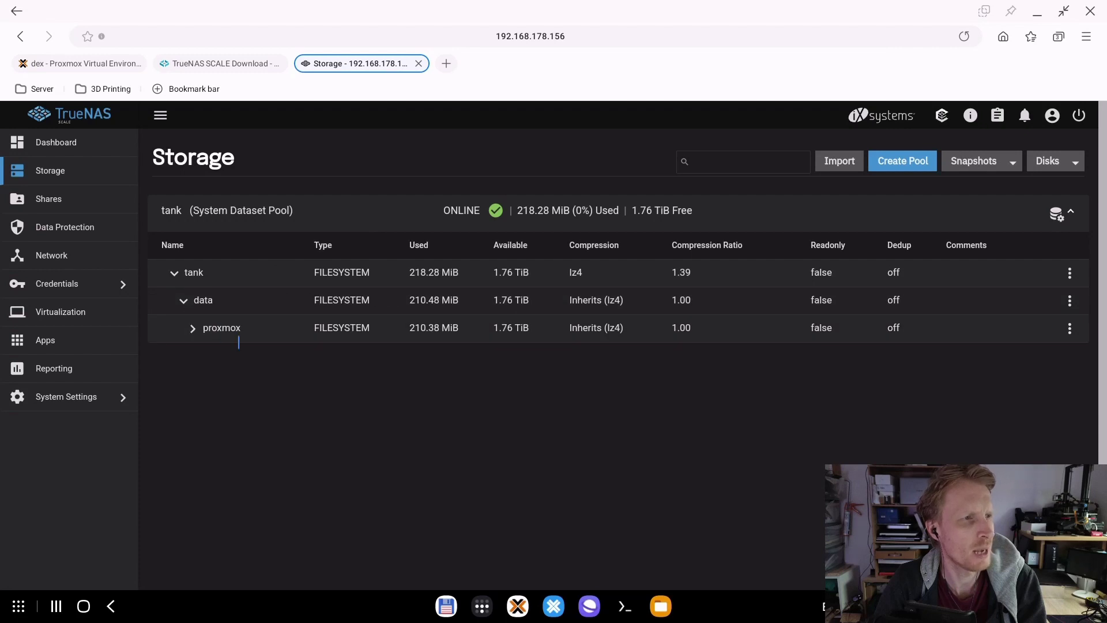
left_click(190, 328)
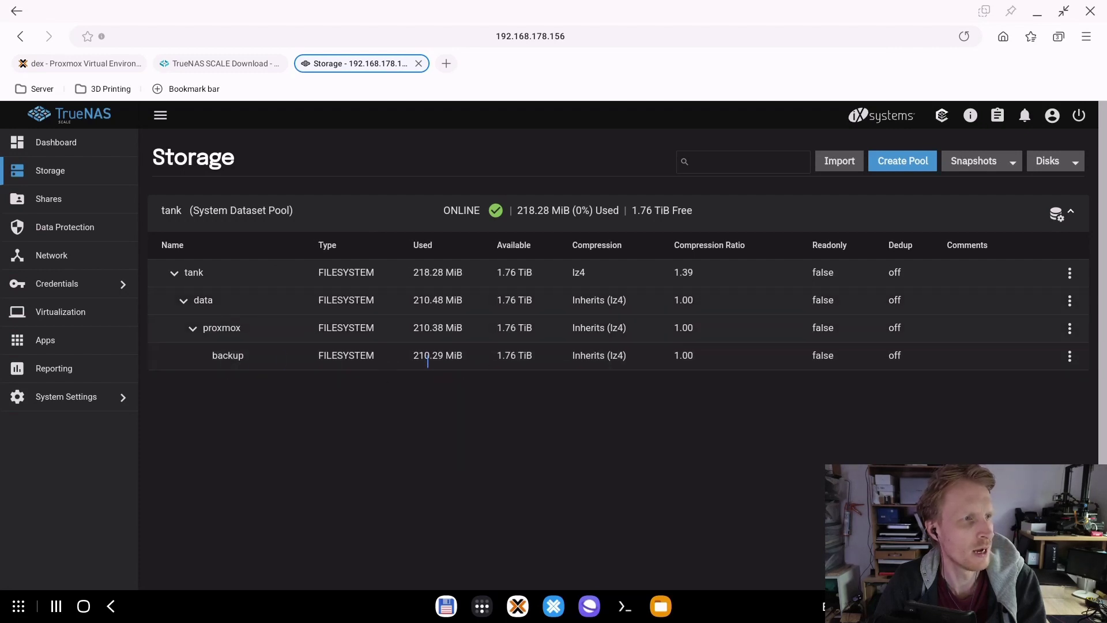
triple_click(487, 362)
left_click(398, 369)
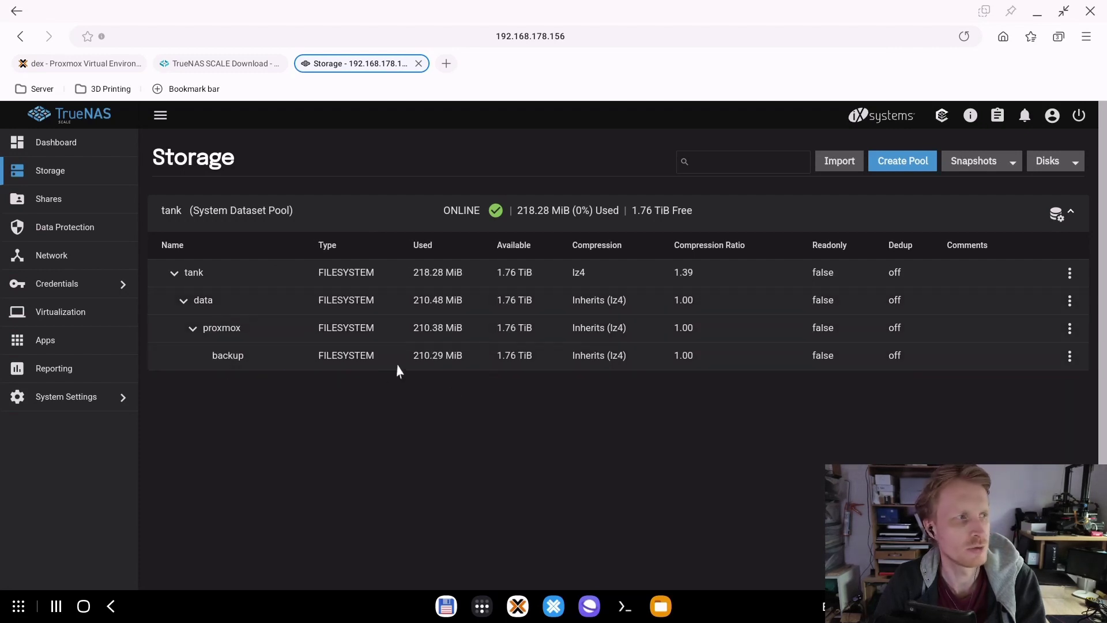
left_click(80, 64)
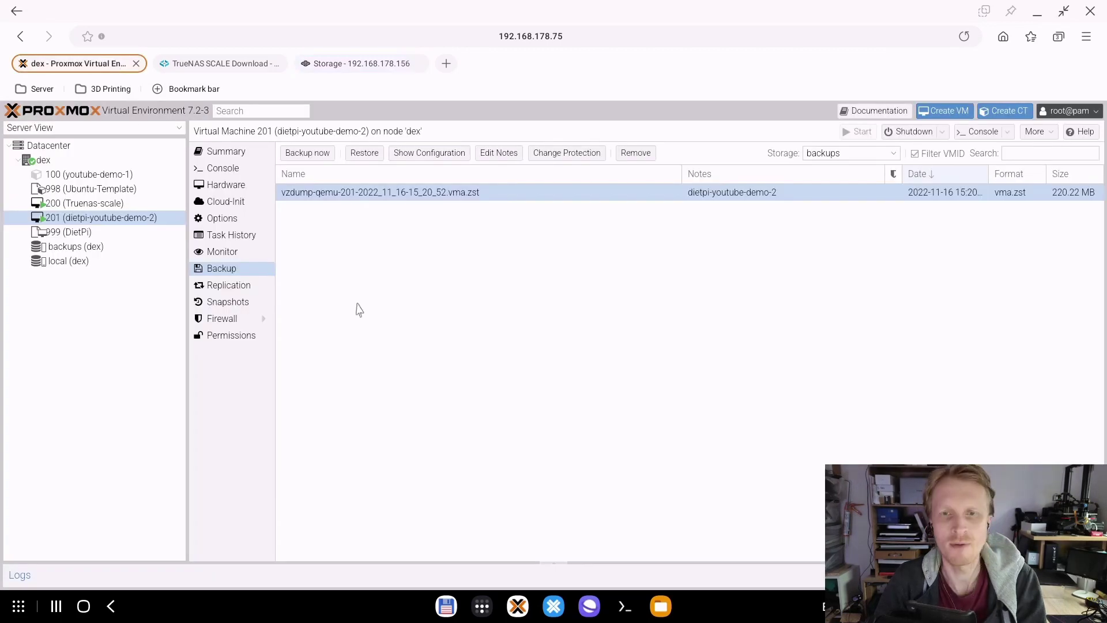